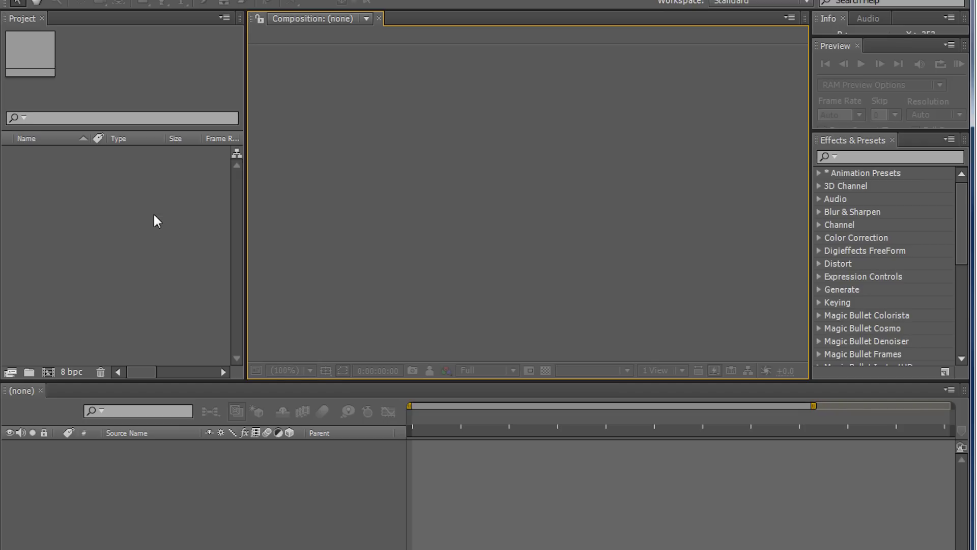
# Import GOPR0562-.MP4, a 1920x1080 59.94 fps H.264 clip, into the project through Import > File
pyautogui.click(148, 245)
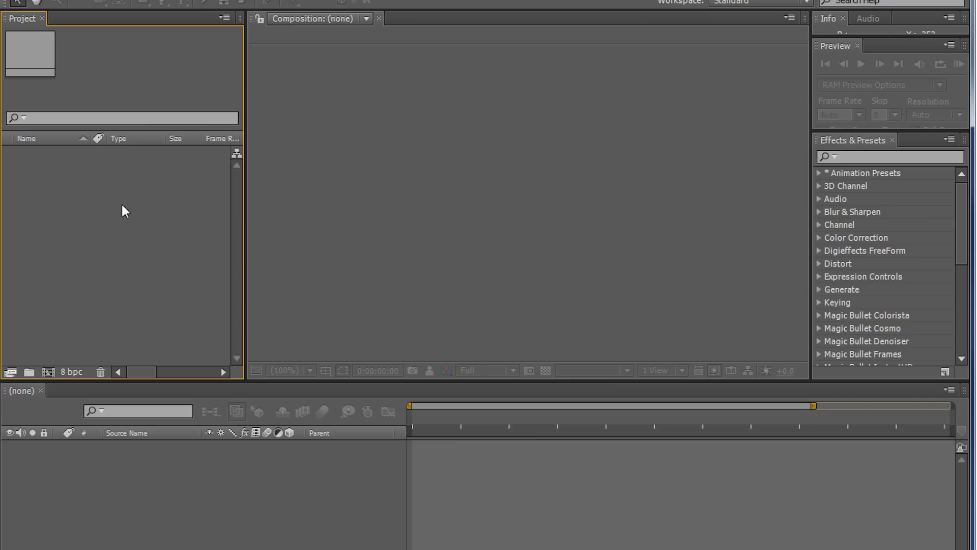
pyautogui.rightClick(101, 239)
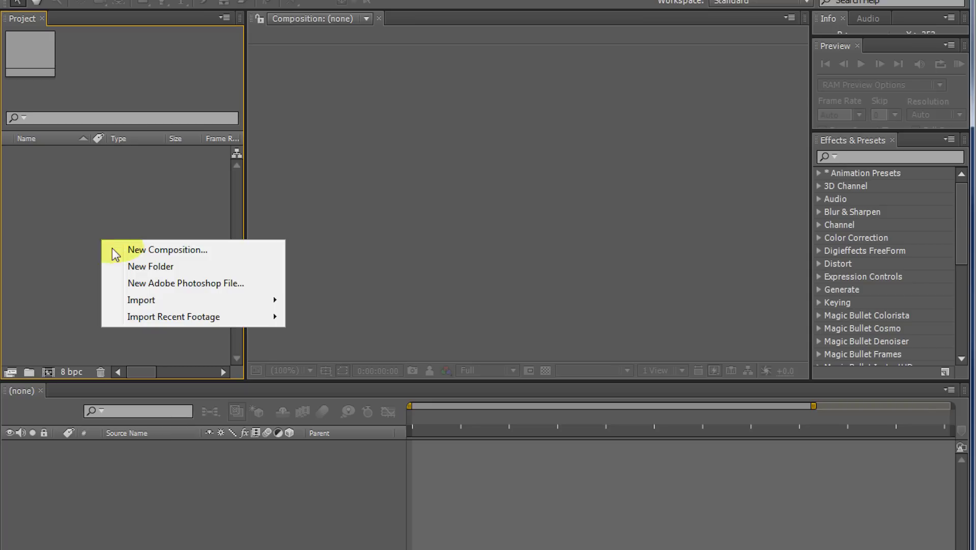
pyautogui.moveTo(178, 300)
pyautogui.click(324, 303)
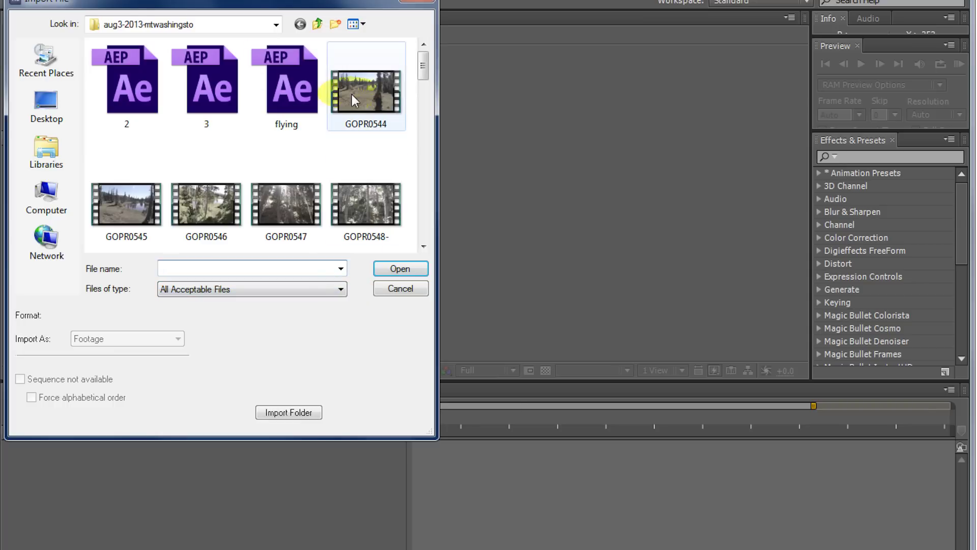
pyautogui.moveTo(423, 60); pyautogui.dragTo(423, 132)
pyautogui.click(219, 186)
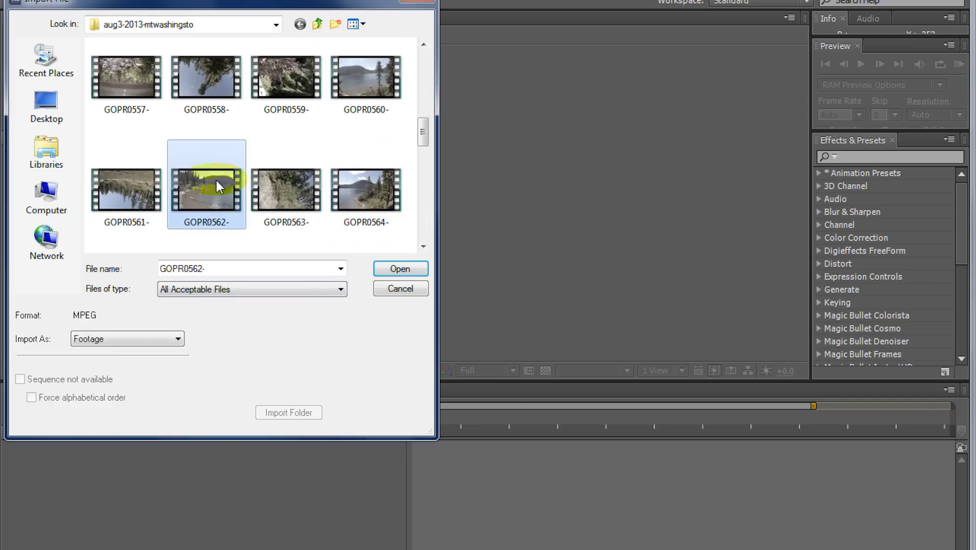
pyautogui.click(401, 268)
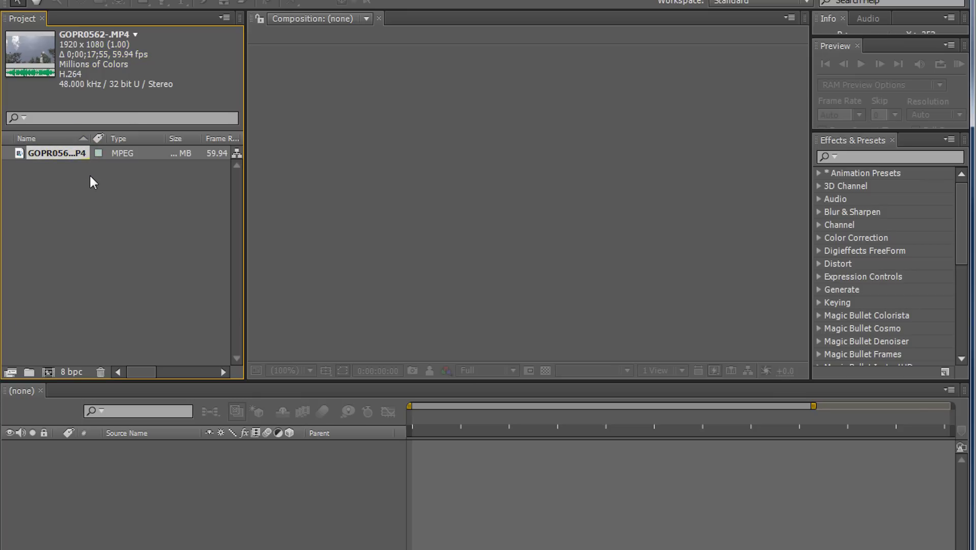
pyautogui.rightClick(73, 158)
# Conform GOPR0562-.MP4 to 23.976 fps in Interpret Footage, lengthening it to 0:00:44:19
pyautogui.rightClick(66, 148)
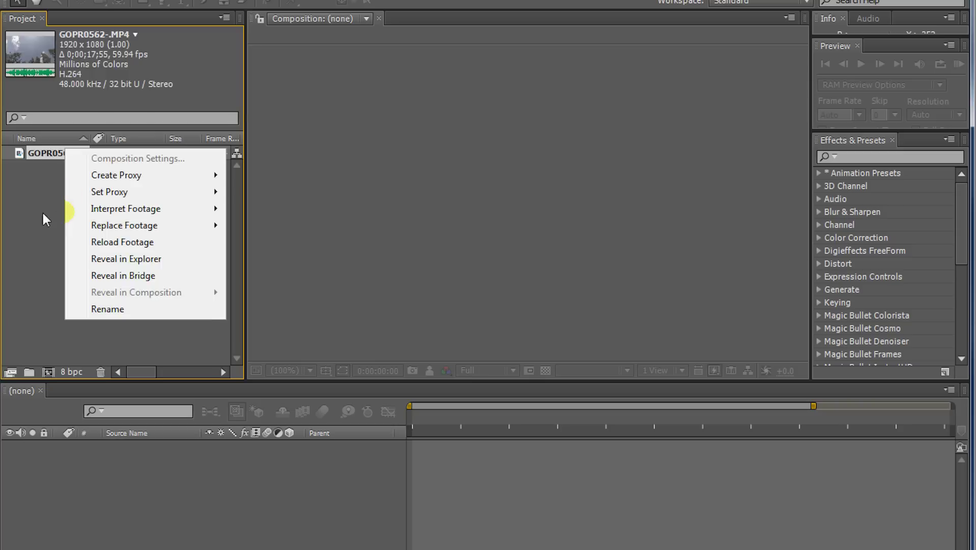
pyautogui.click(94, 116)
pyautogui.click(57, 154)
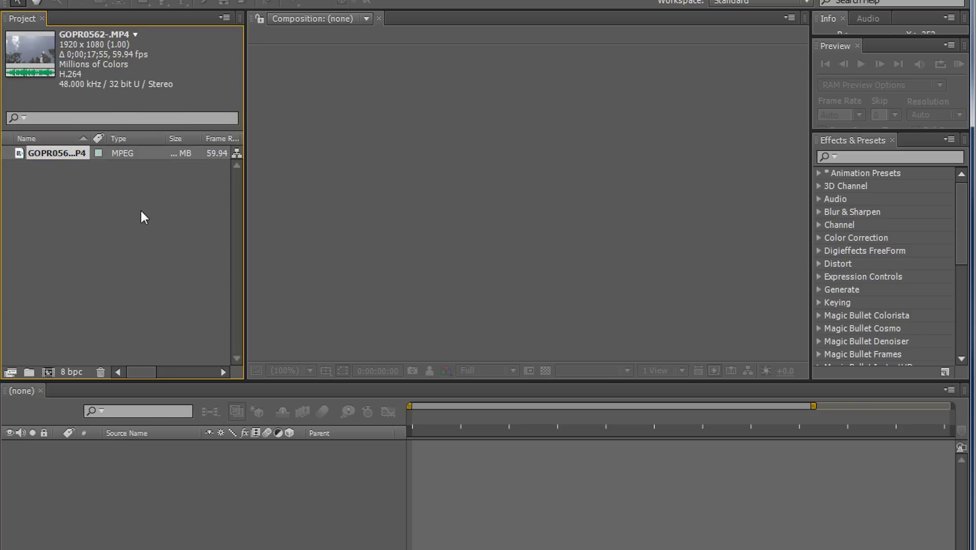
pyautogui.rightClick(80, 165)
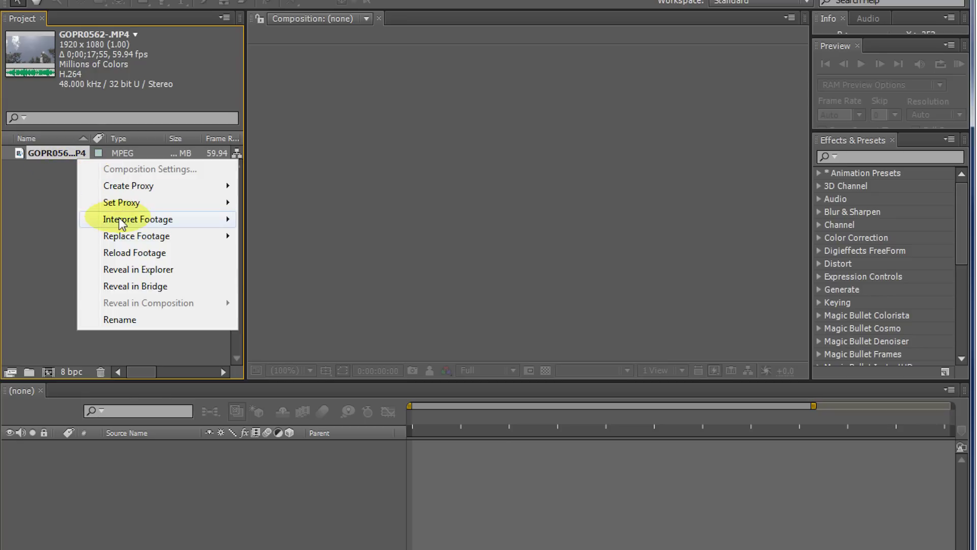
pyautogui.click(73, 151)
pyautogui.rightClick(73, 151)
pyautogui.rightClick(55, 151)
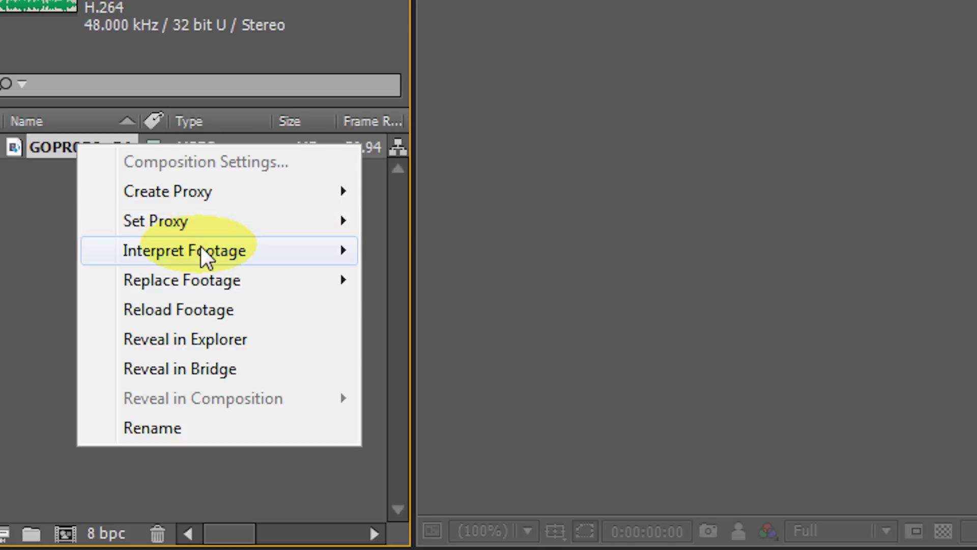
pyautogui.moveTo(200, 248)
pyautogui.click(410, 249)
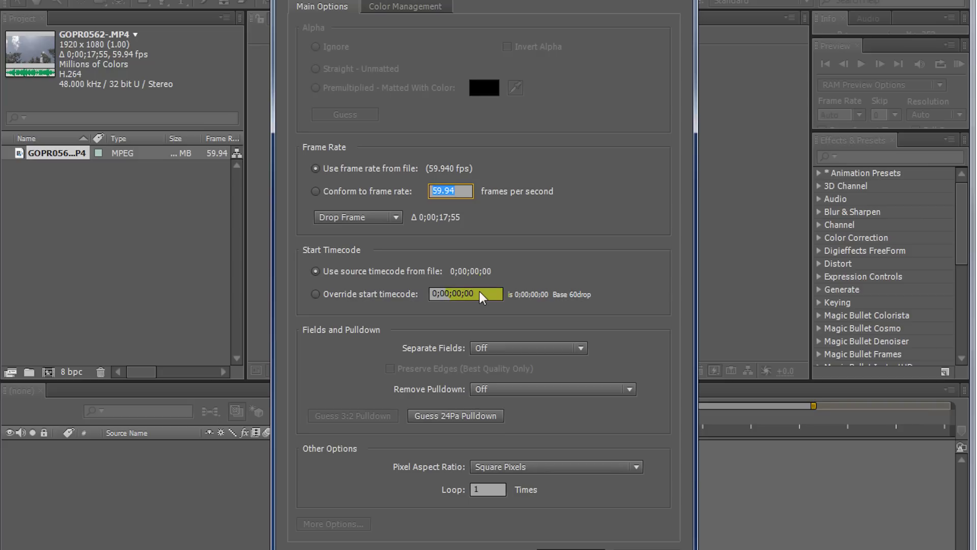
pyautogui.write('23.976')
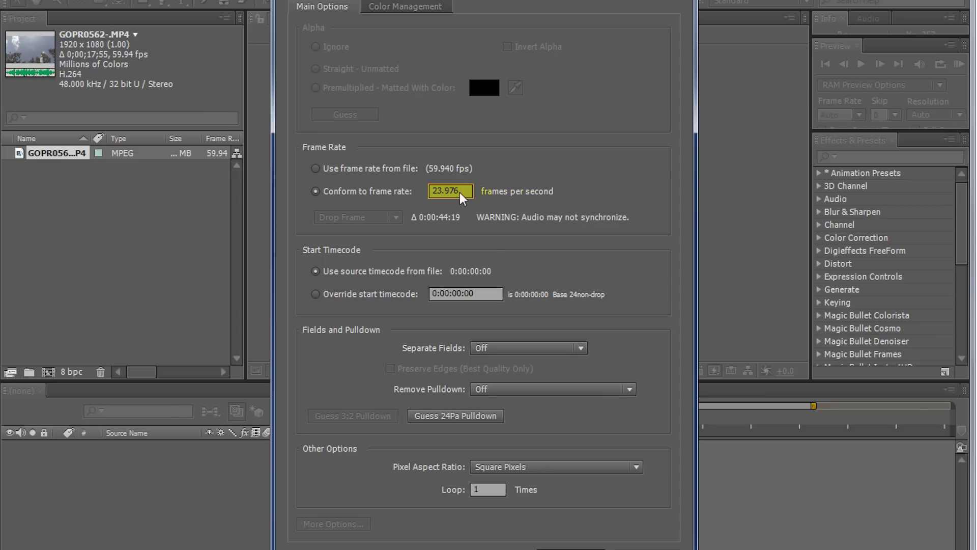
pyautogui.press('Return')
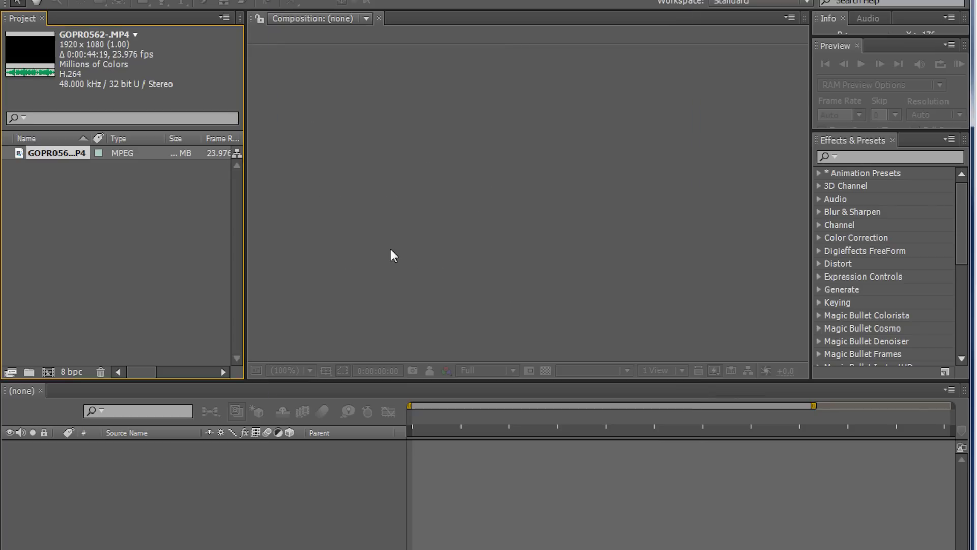
pyautogui.click(115, 196)
# Create a 1920x1080, 23.976 fps composition GOPR0562- from the lake clip
pyautogui.click(237, 152)
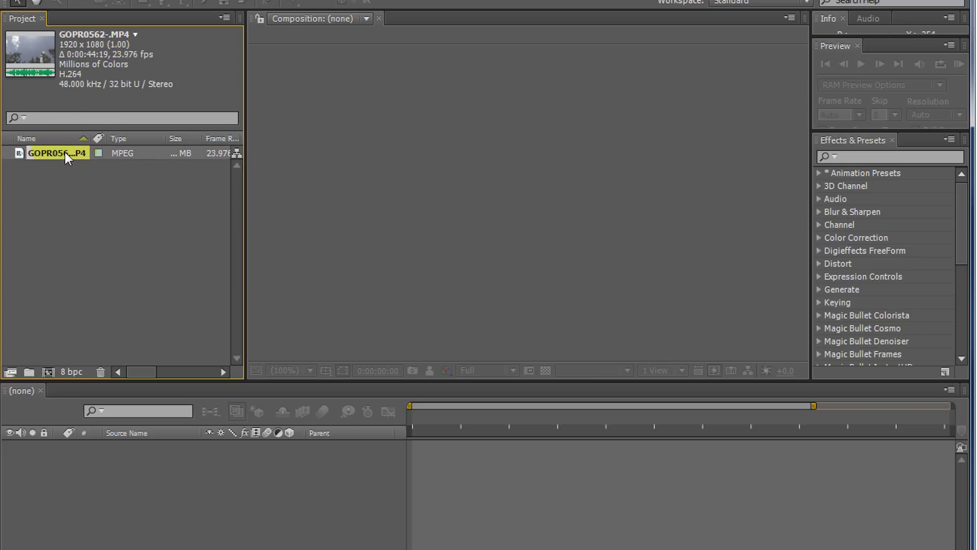
pyautogui.moveTo(75, 156); pyautogui.dragTo(477, 260)
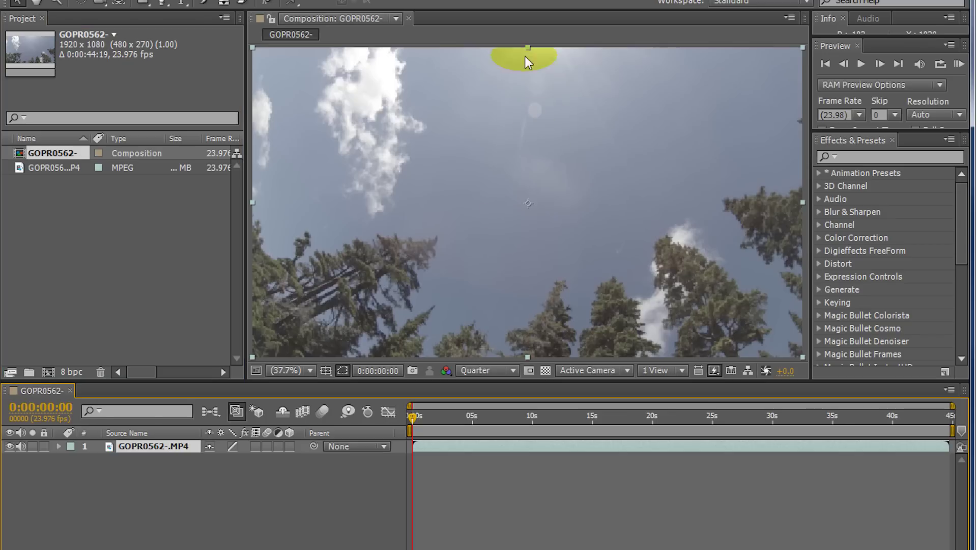
pyautogui.click(469, 518)
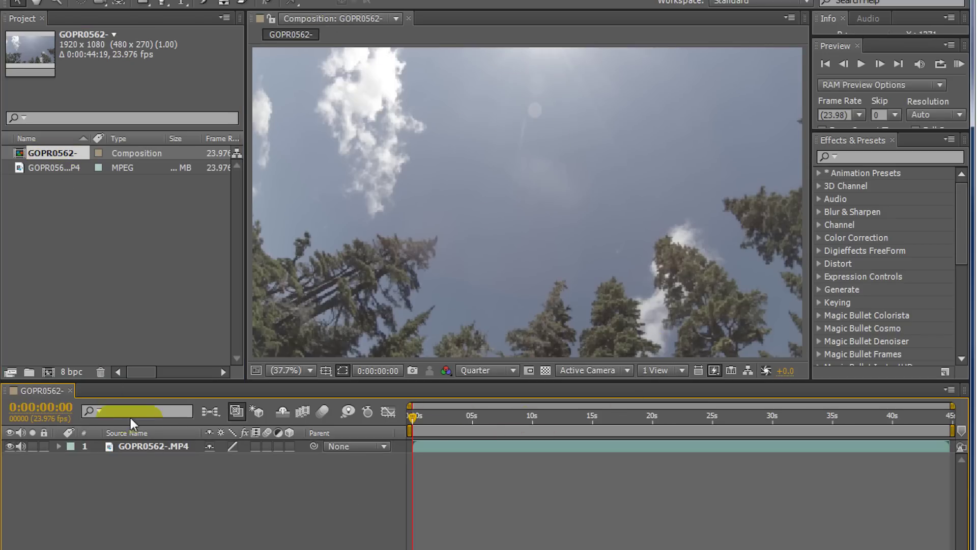
pyautogui.click(180, 447)
pyautogui.click(538, 274)
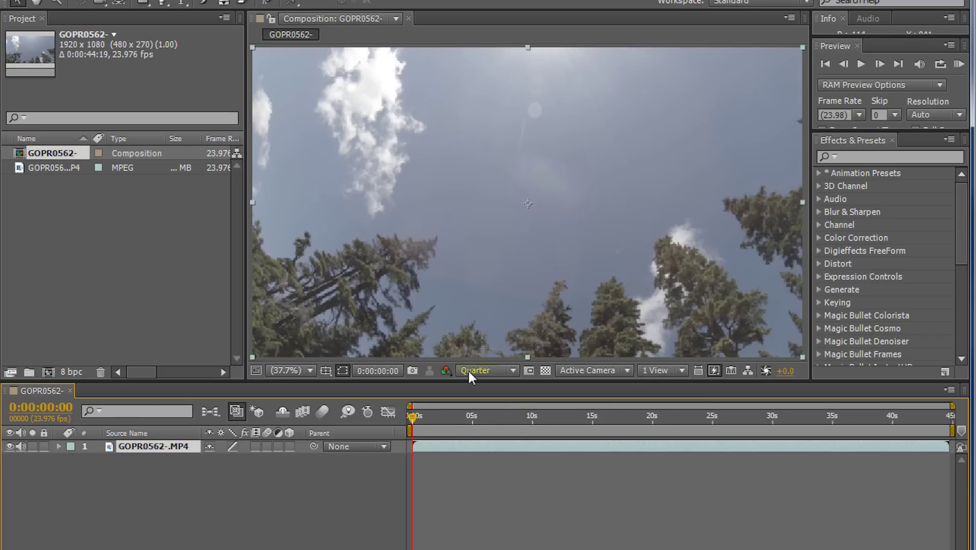
# Preview the composition, then set the current time to 0:00:13:09
pyautogui.press('space')
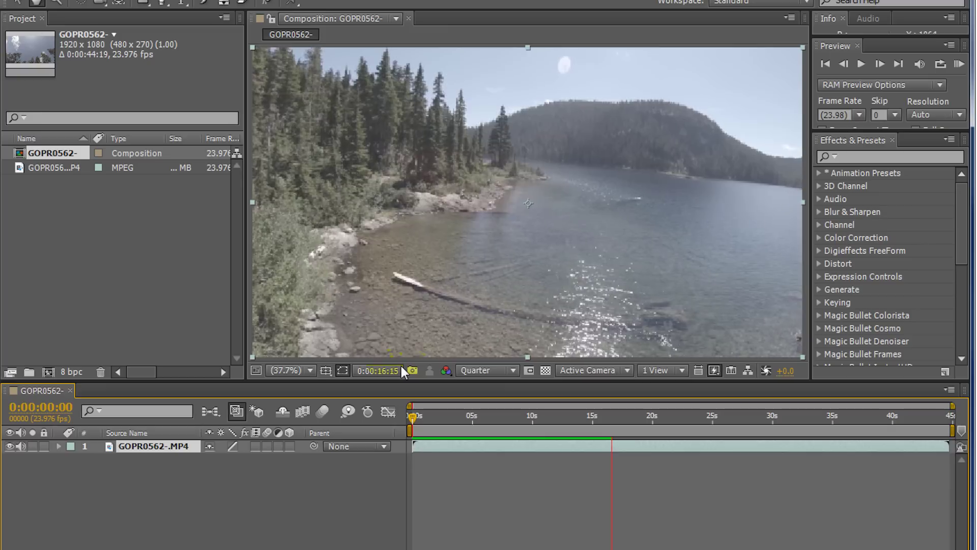
pyautogui.moveTo(616, 425); pyautogui.dragTo(576, 426)
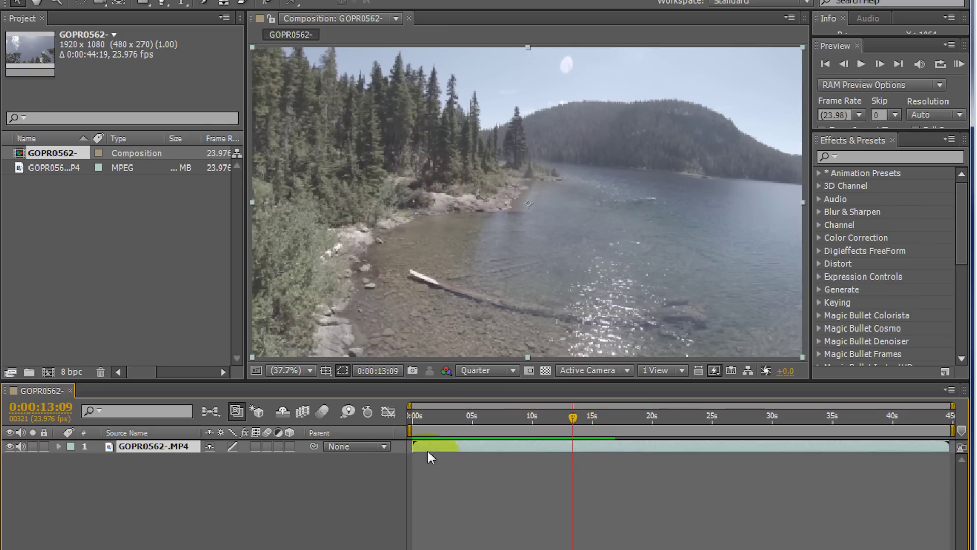
pyautogui.moveTo(427, 451); pyautogui.dragTo(395, 451)
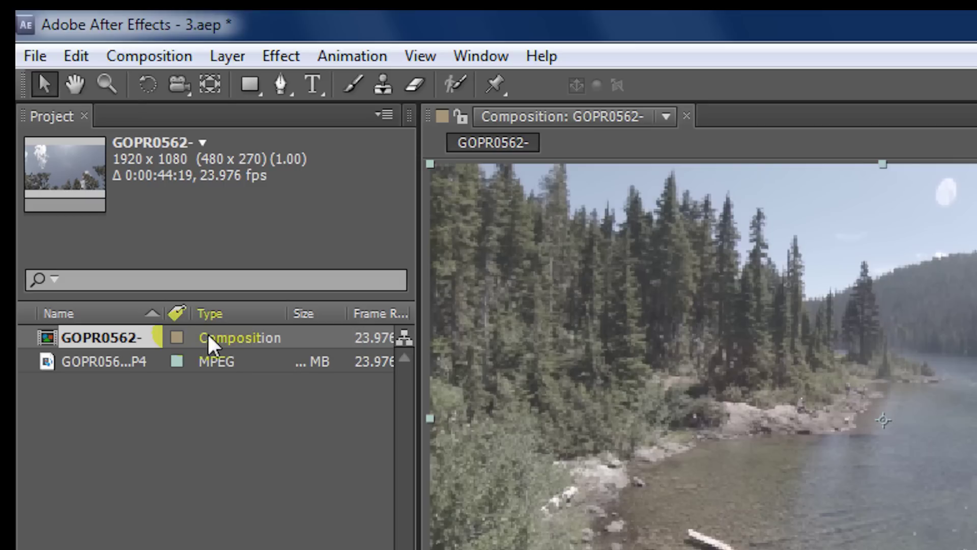
# Split the clip at 0:00:13:09, delete the earlier part, and slide the rest to start at zero
pyautogui.click(77, 55)
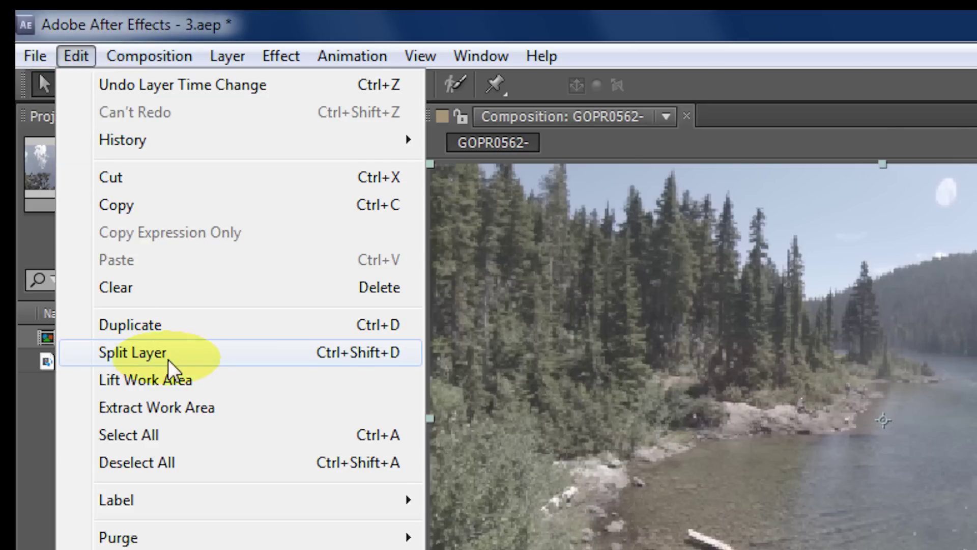
pyautogui.click(161, 352)
pyautogui.click(186, 459)
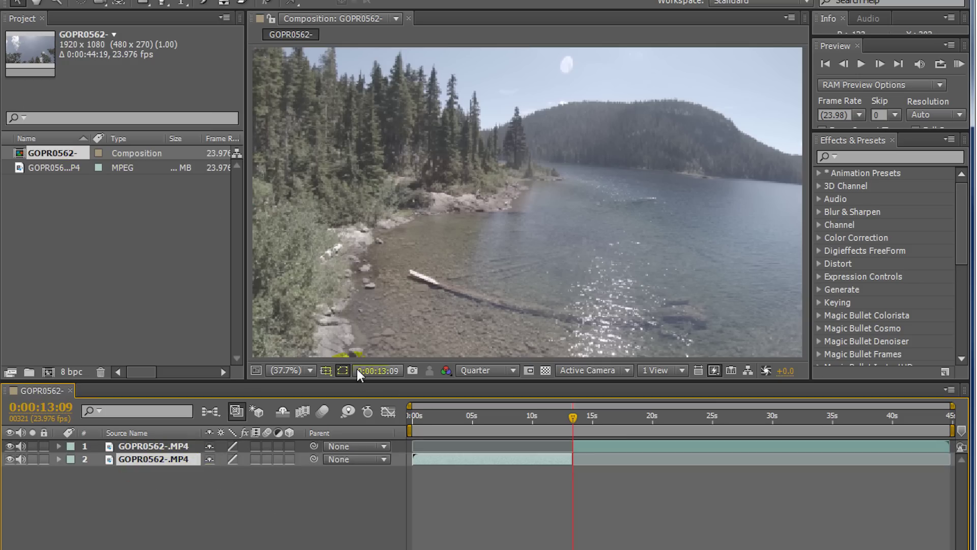
pyautogui.press('Delete')
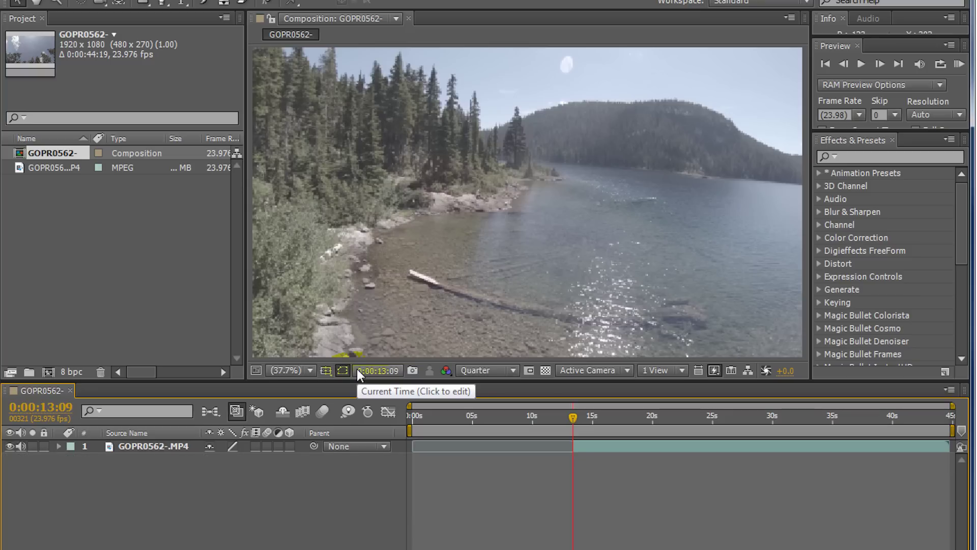
pyautogui.click(605, 332)
pyautogui.moveTo(590, 448); pyautogui.dragTo(432, 439)
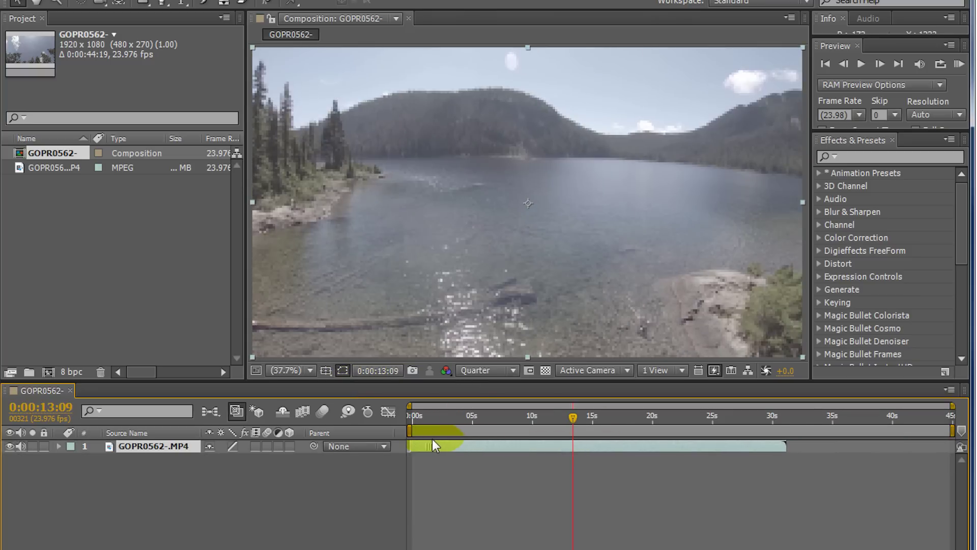
# Split the clip at 0:00:16:07, delete the later part, and return to the start
pyautogui.click(410, 415)
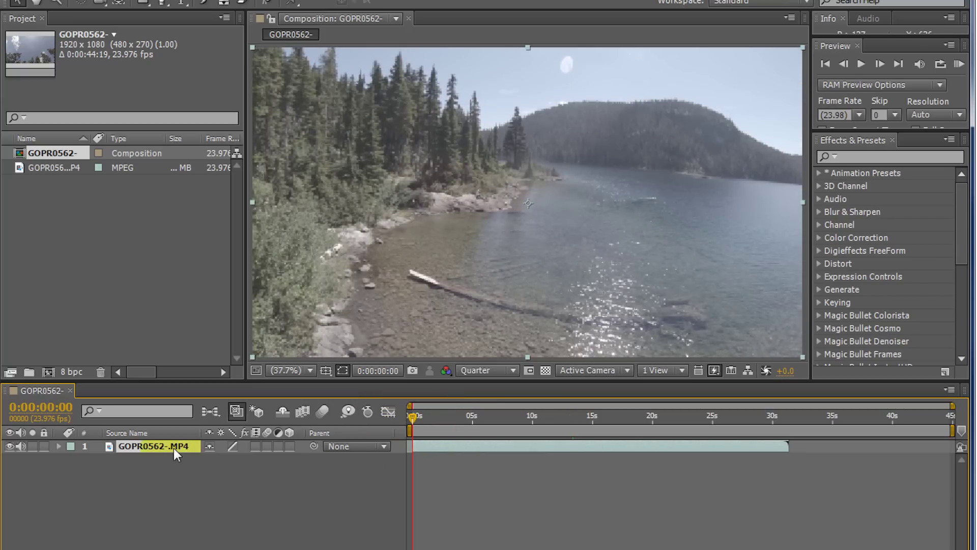
pyautogui.moveTo(408, 420); pyautogui.dragTo(609, 432)
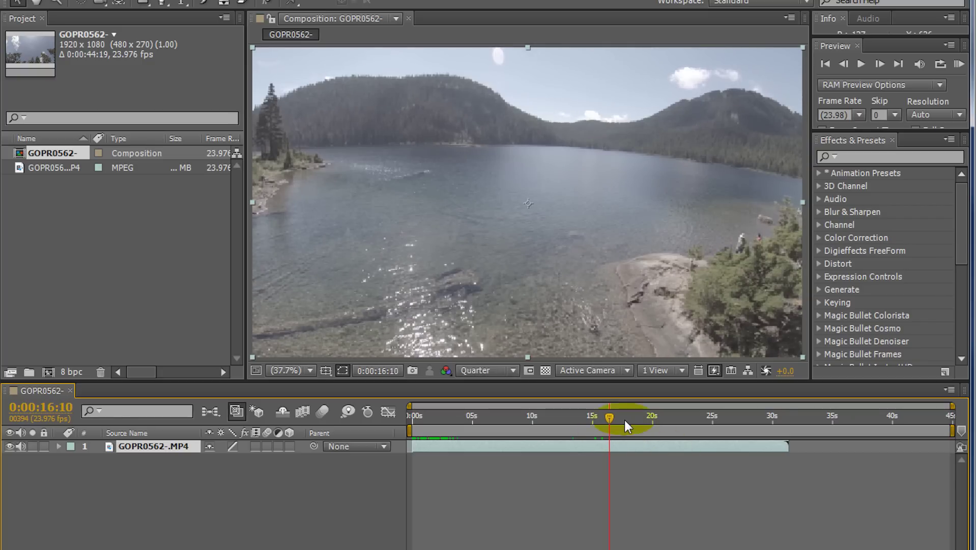
pyautogui.click(607, 417)
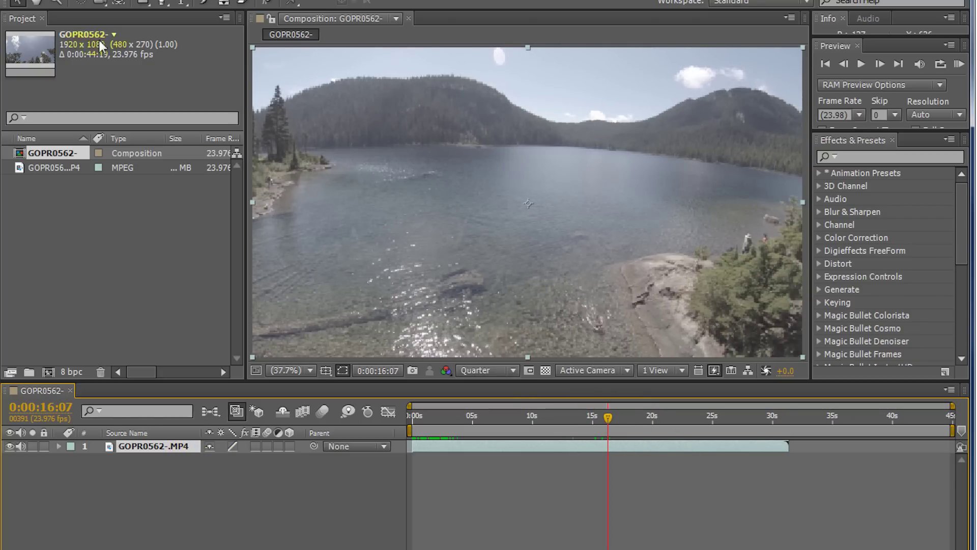
pyautogui.click(38, 1)
pyautogui.click(76, 162)
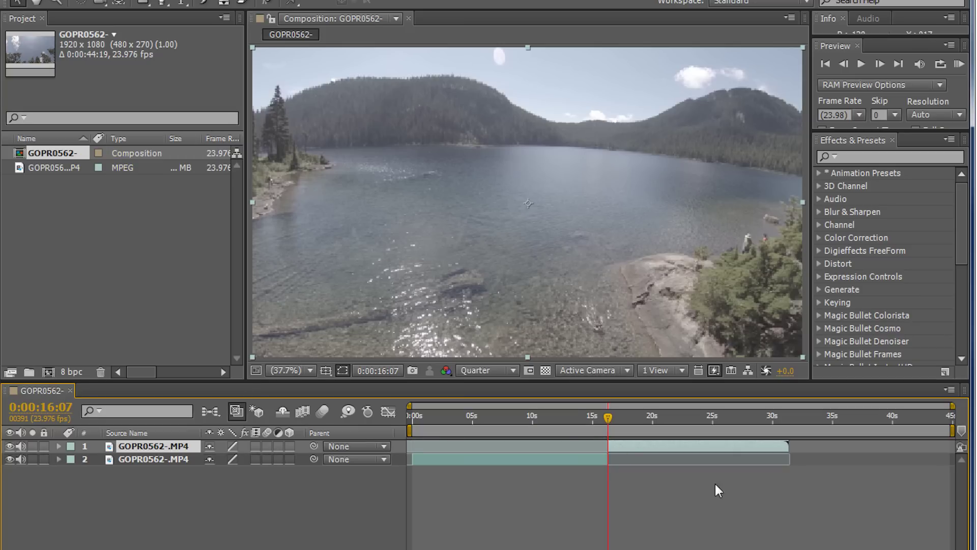
pyautogui.click(660, 441)
pyautogui.press('Delete')
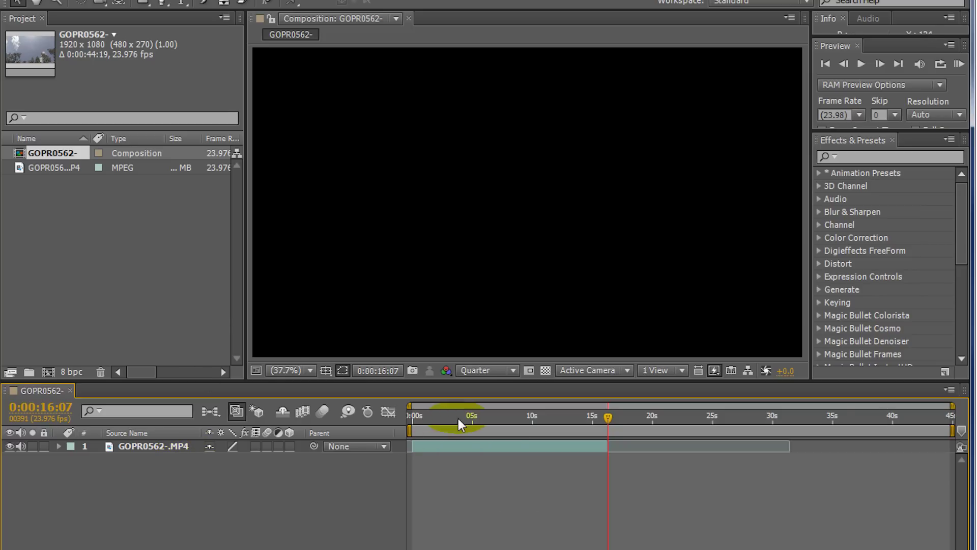
pyautogui.moveTo(461, 424); pyautogui.dragTo(411, 417)
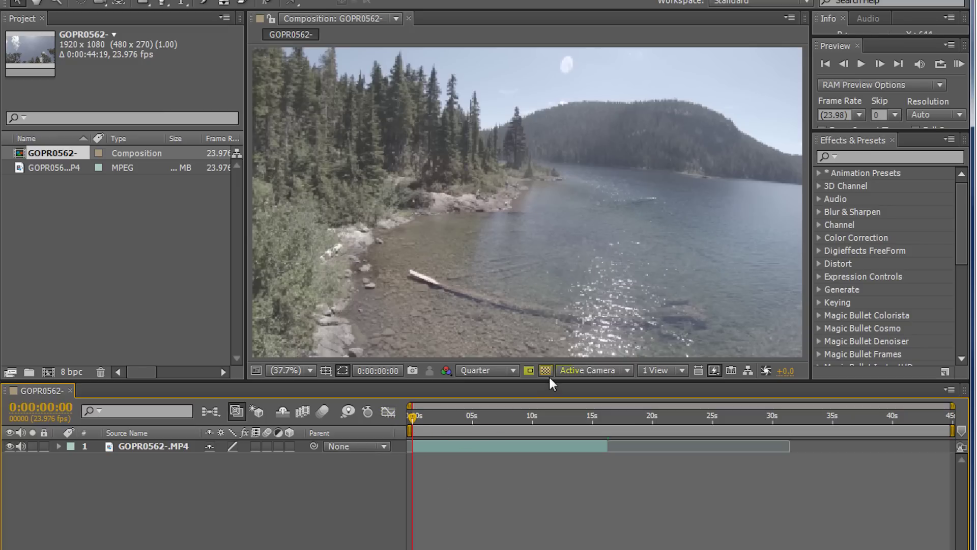
pyautogui.press('space')
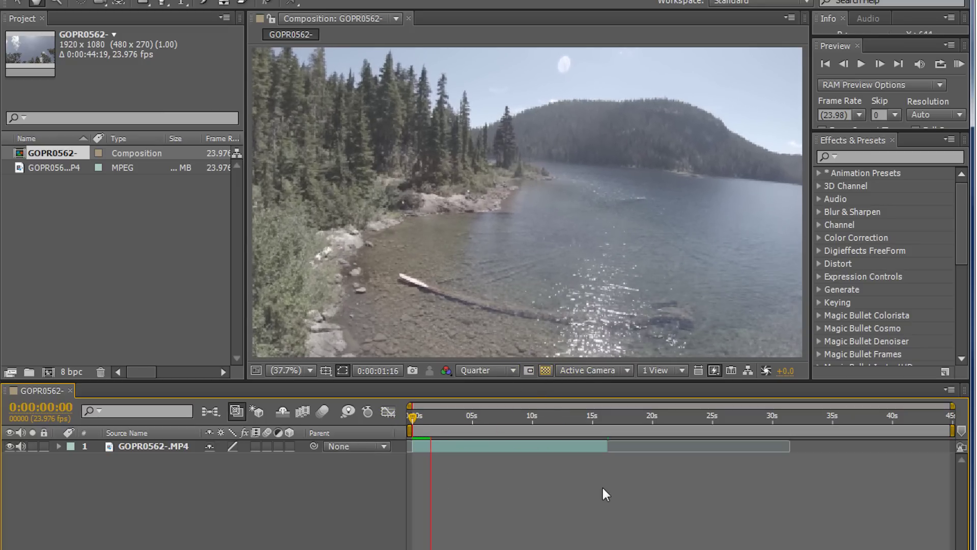
pyautogui.click(582, 323)
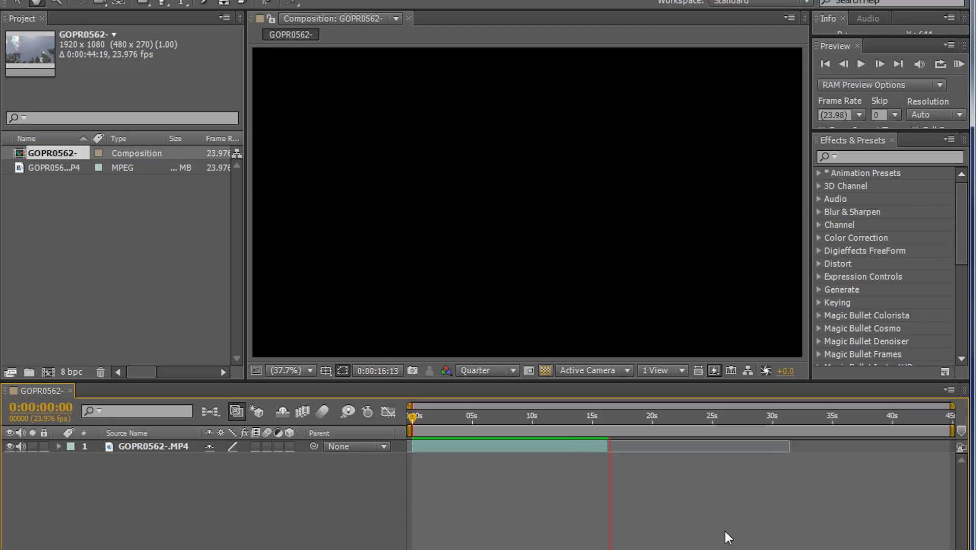
pyautogui.click(425, 416)
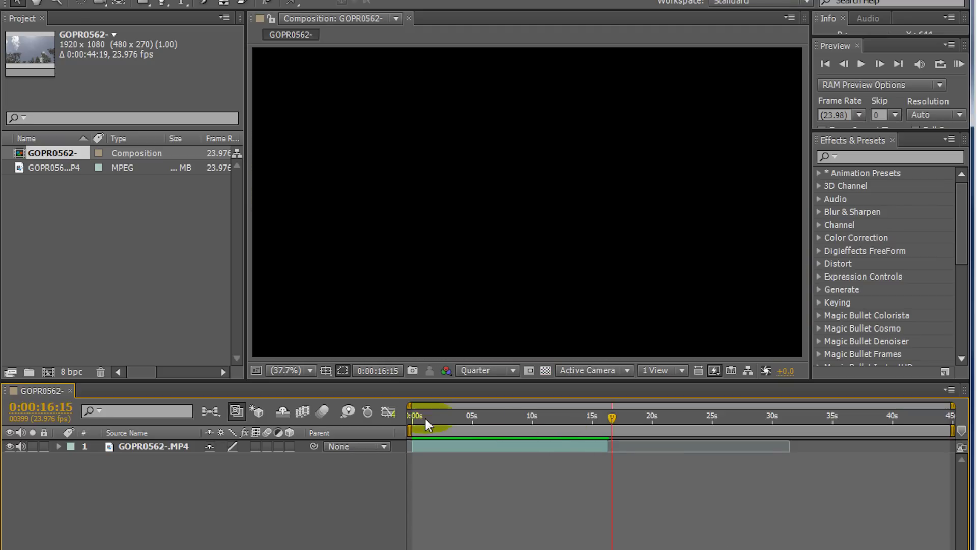
pyautogui.click(403, 413)
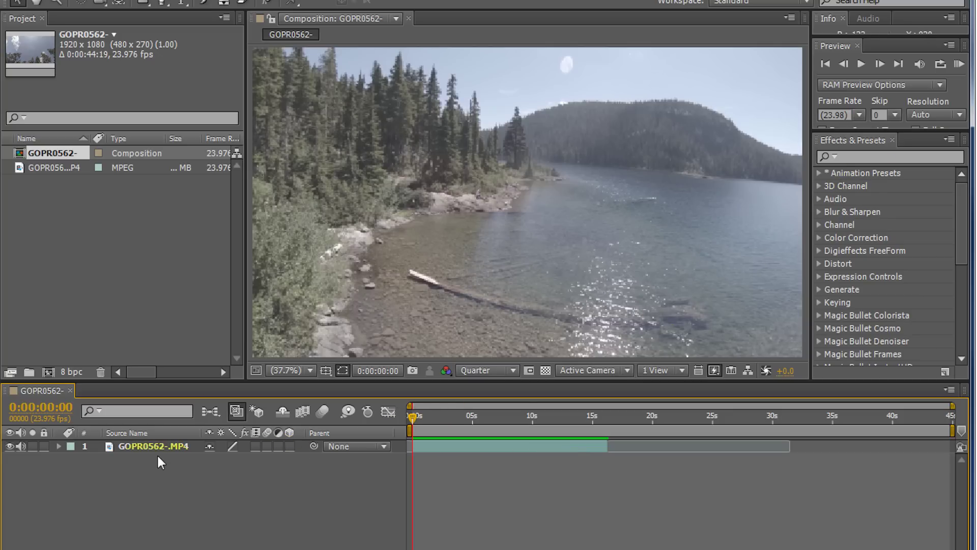
# Search 'warp s' in Effects & Presets and apply Warp Stabilizer to the lake clip
pyautogui.click(866, 155)
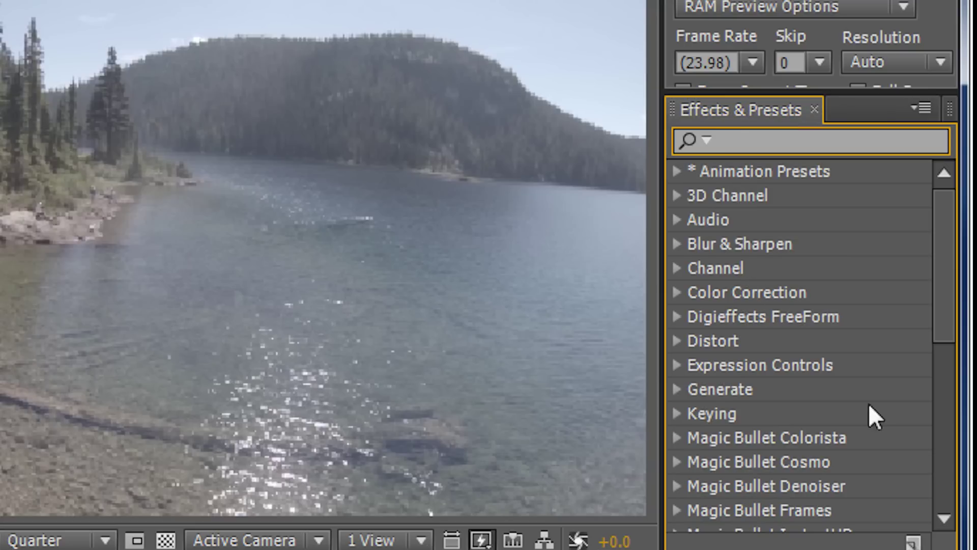
pyautogui.scroll(-4, 924, 306)
pyautogui.scroll(4, 774, 450)
pyautogui.click(741, 134)
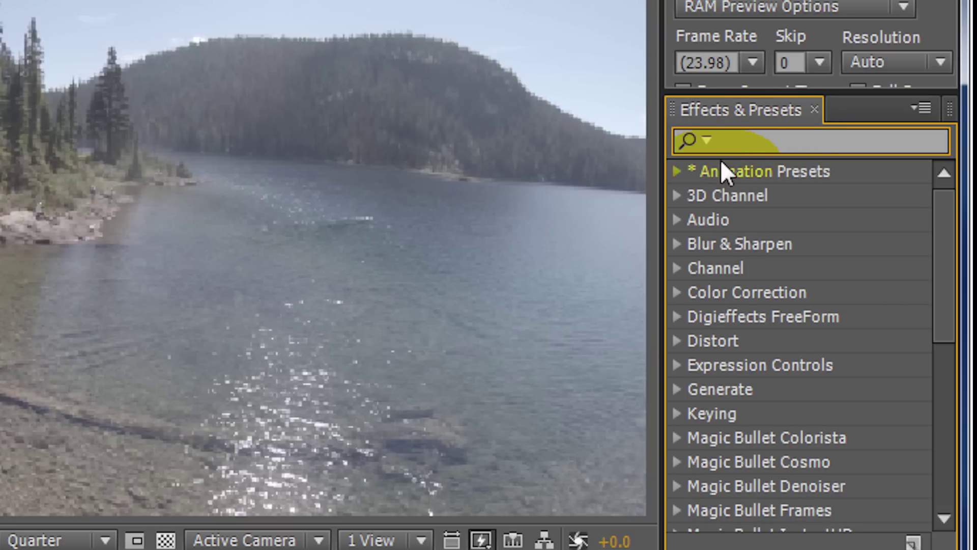
pyautogui.write('warp s')
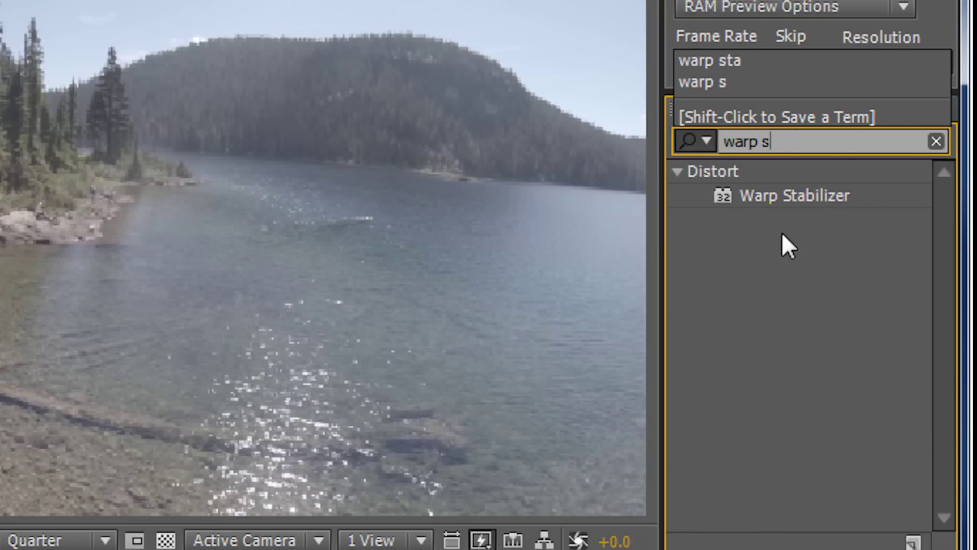
pyautogui.moveTo(794, 196); pyautogui.dragTo(20, 463)
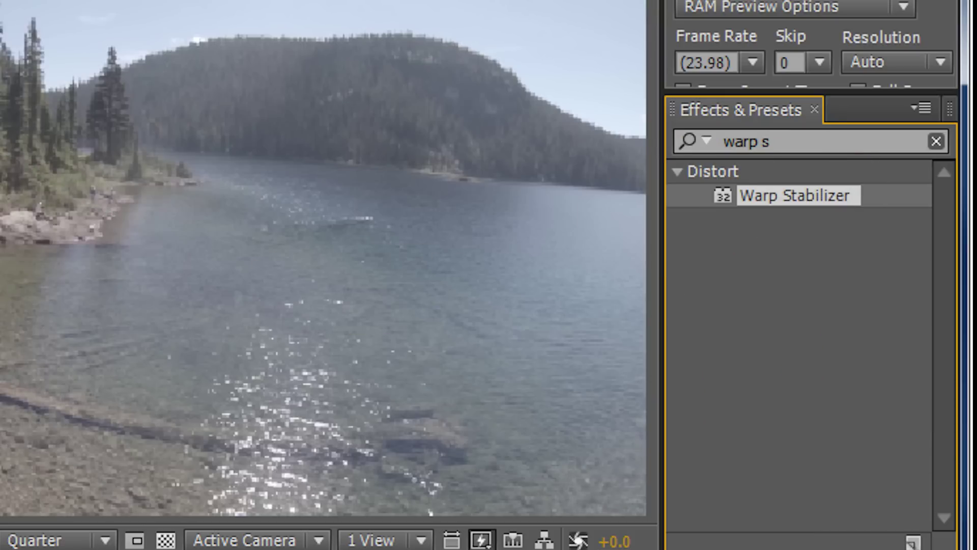
pyautogui.click(148, 446)
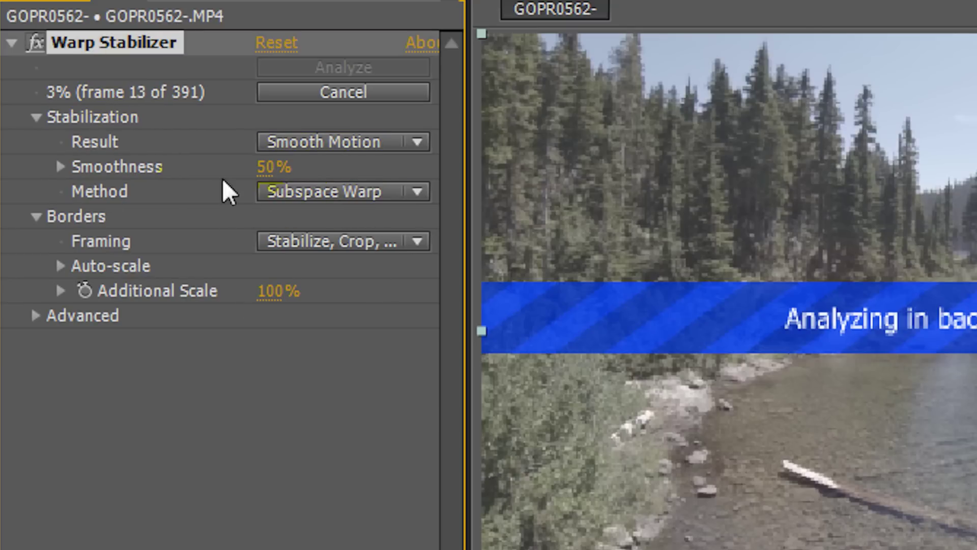
# Lower Warp Stabilizer Smoothness to 22% and keep Subspace Warp as the method
pyautogui.click(61, 168)
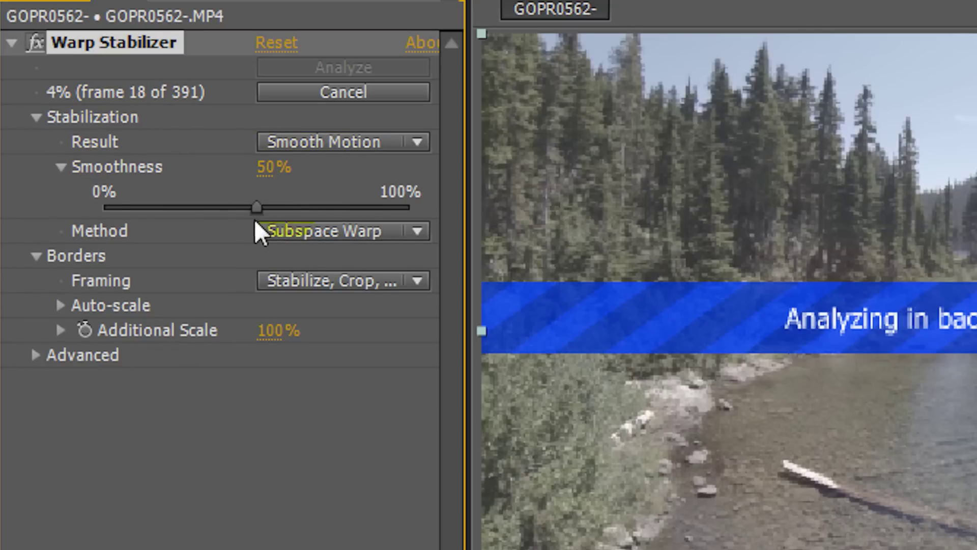
pyautogui.moveTo(257, 208); pyautogui.dragTo(187, 207)
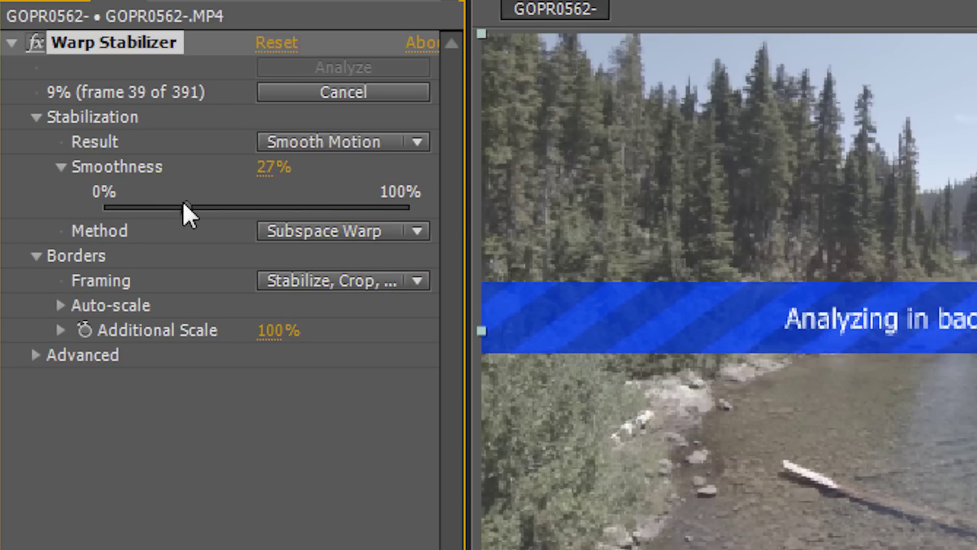
pyautogui.moveTo(183, 207); pyautogui.dragTo(173, 207)
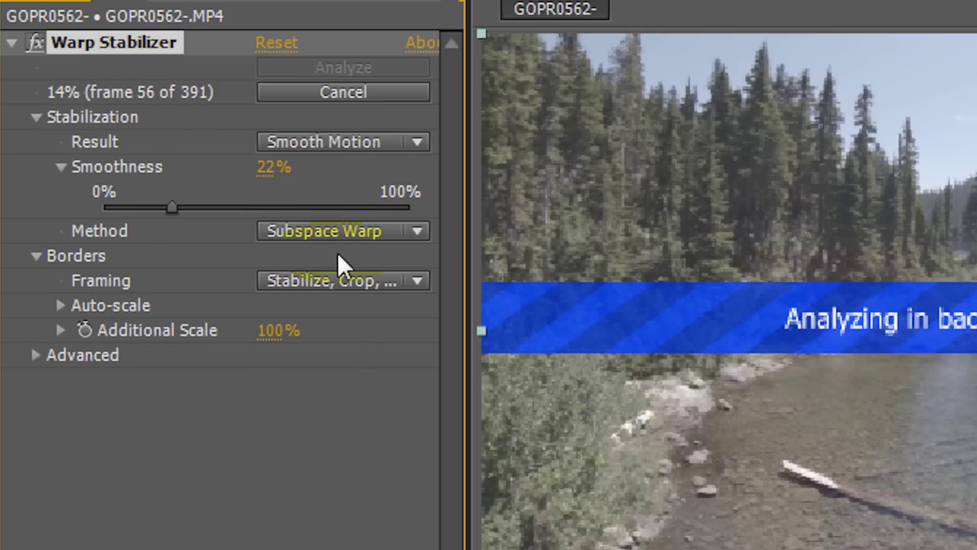
pyautogui.click(339, 230)
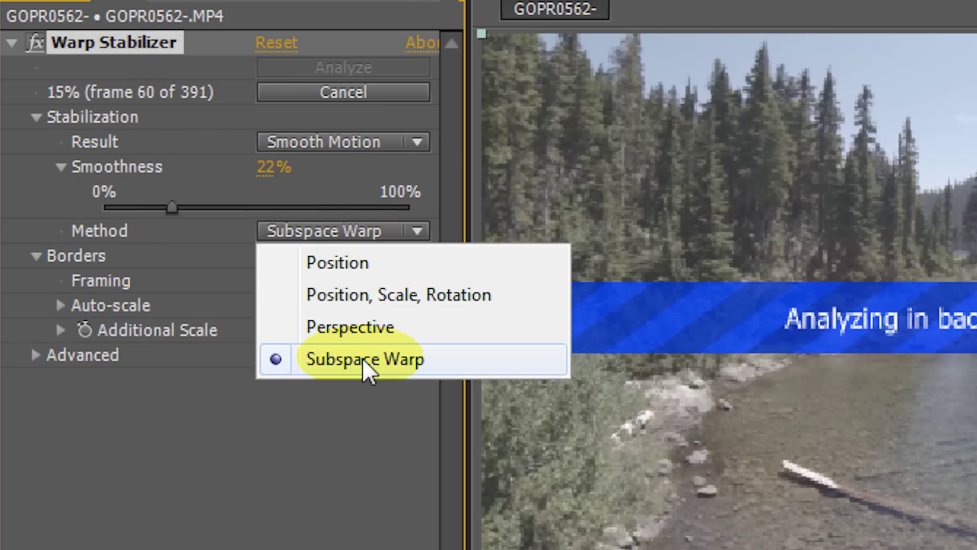
pyautogui.click(349, 238)
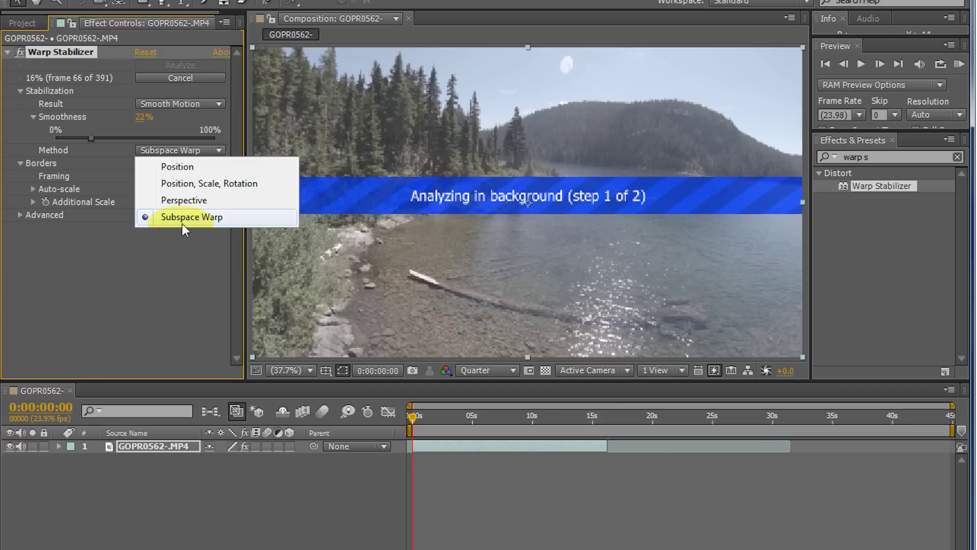
pyautogui.click(352, 360)
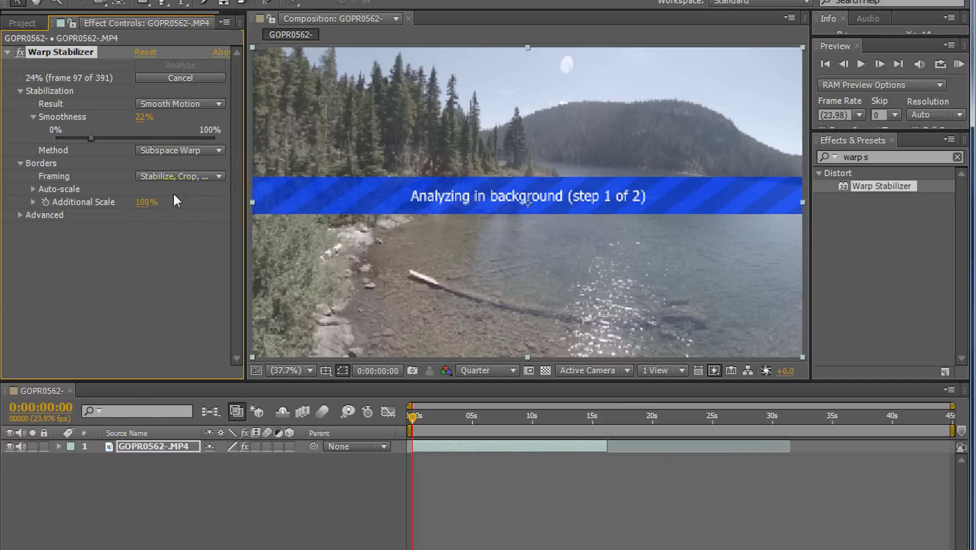
# Set the stabilizer's Framing to Stabilize Only
pyautogui.click(157, 175)
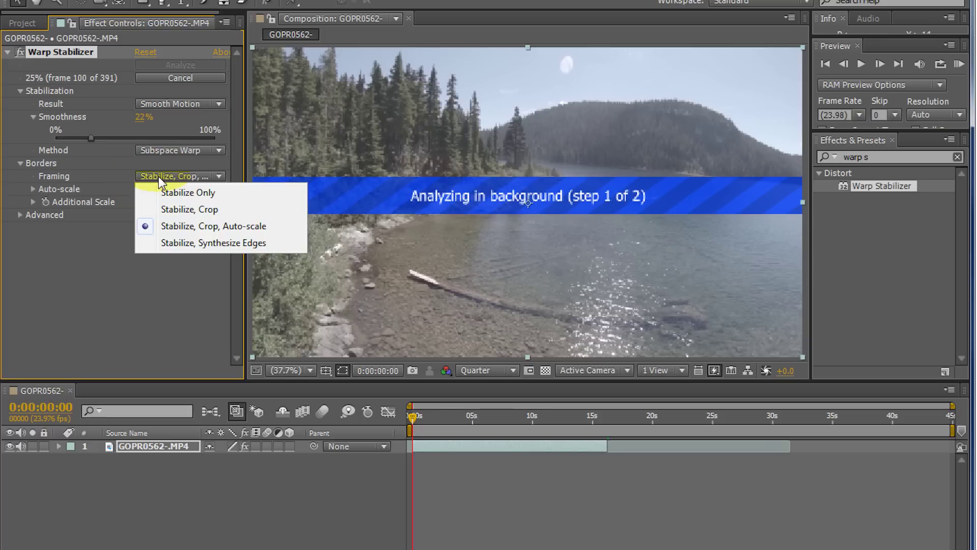
pyautogui.click(188, 193)
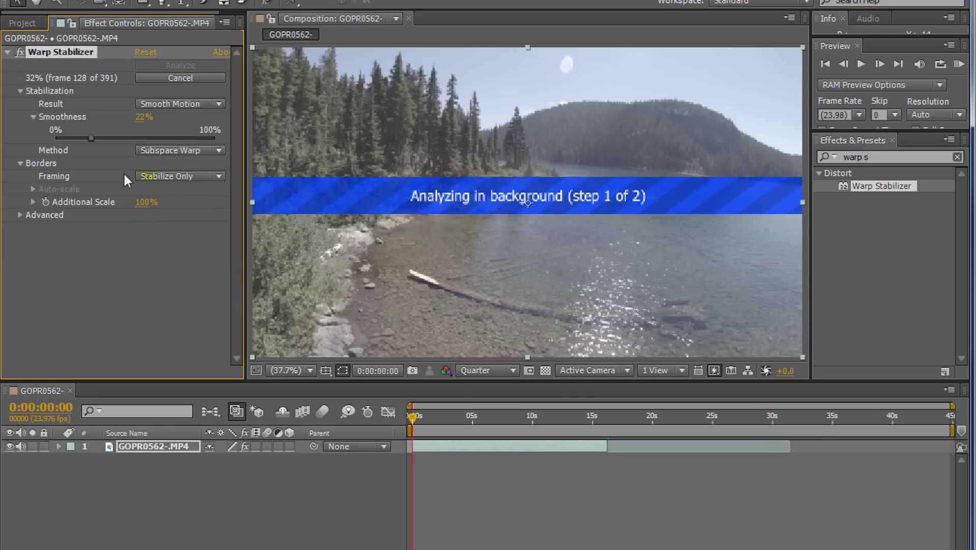
pyautogui.click(21, 215)
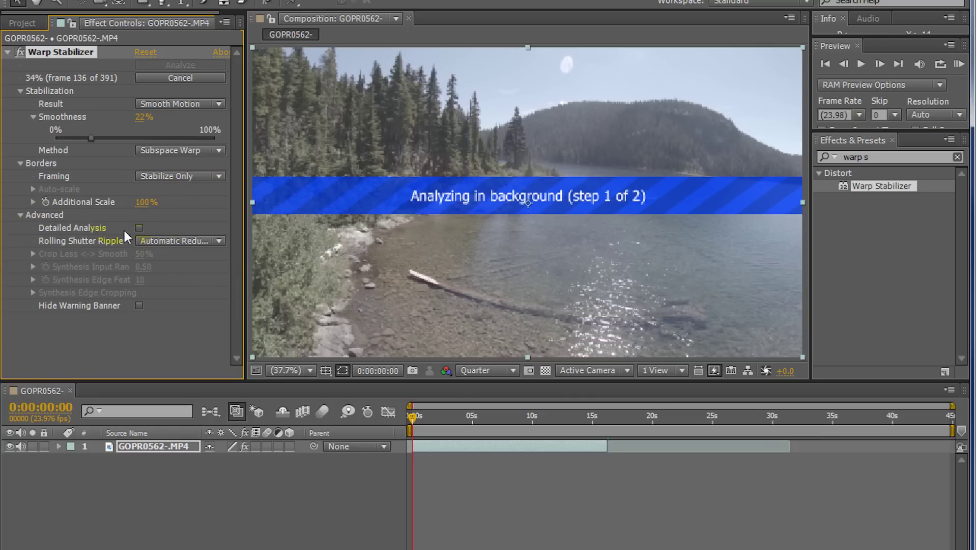
pyautogui.click(21, 214)
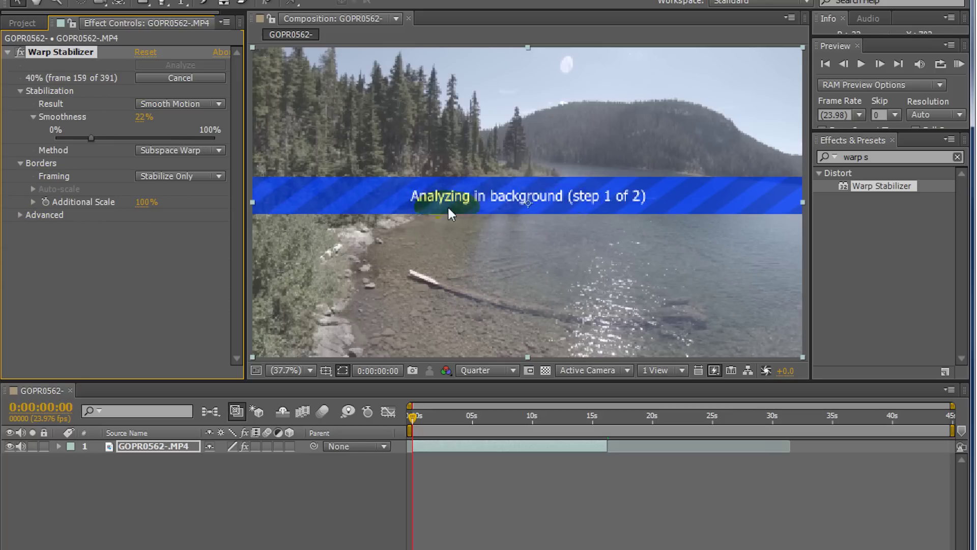
pyautogui.click(196, 520)
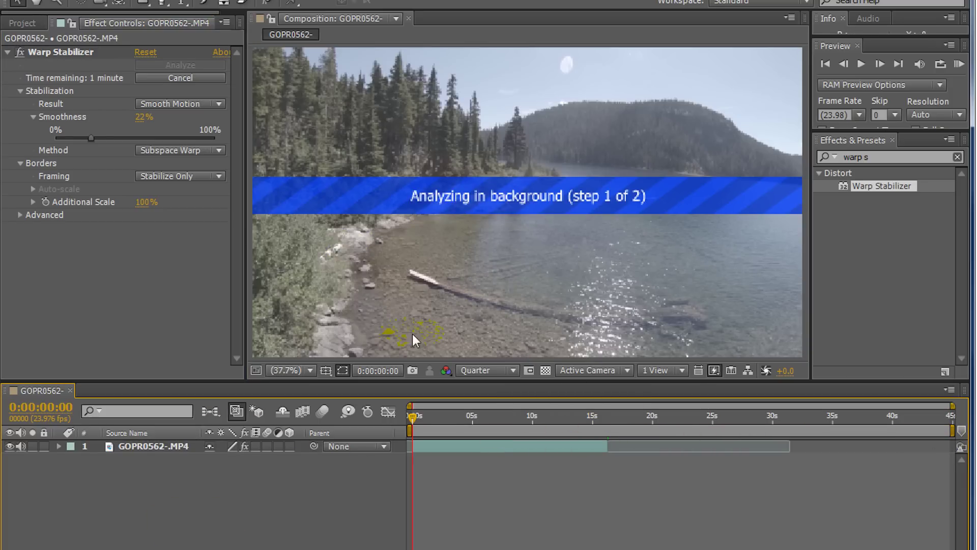
pyautogui.click(300, 370)
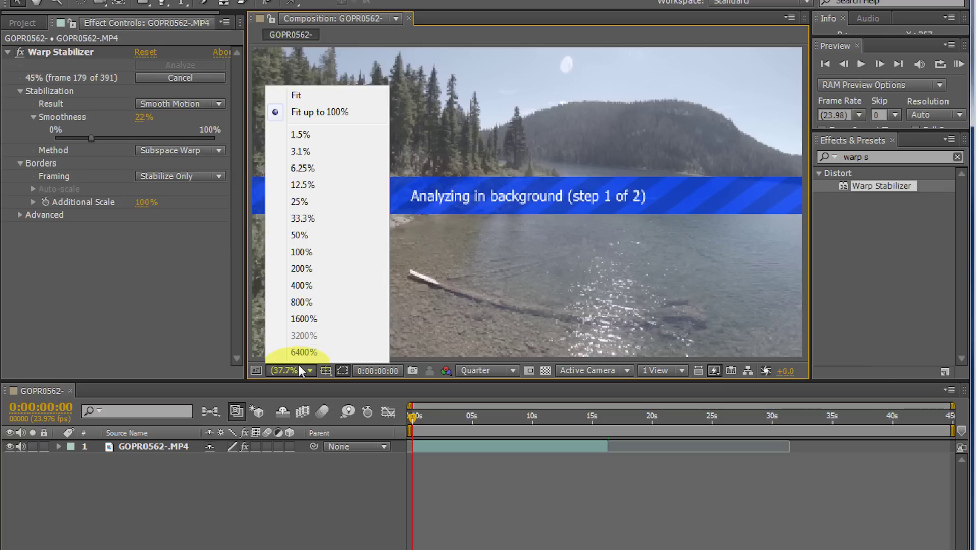
pyautogui.click(320, 107)
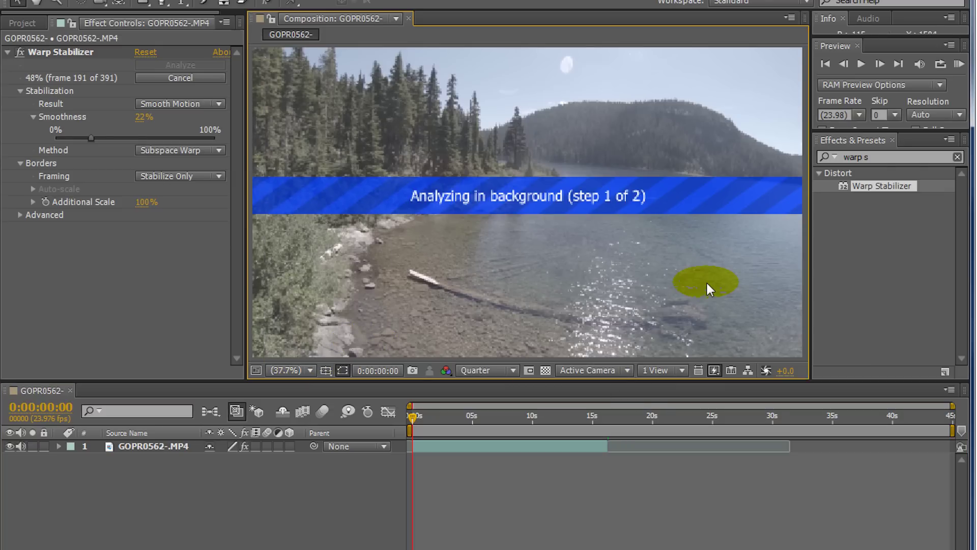
pyautogui.click(8, 1)
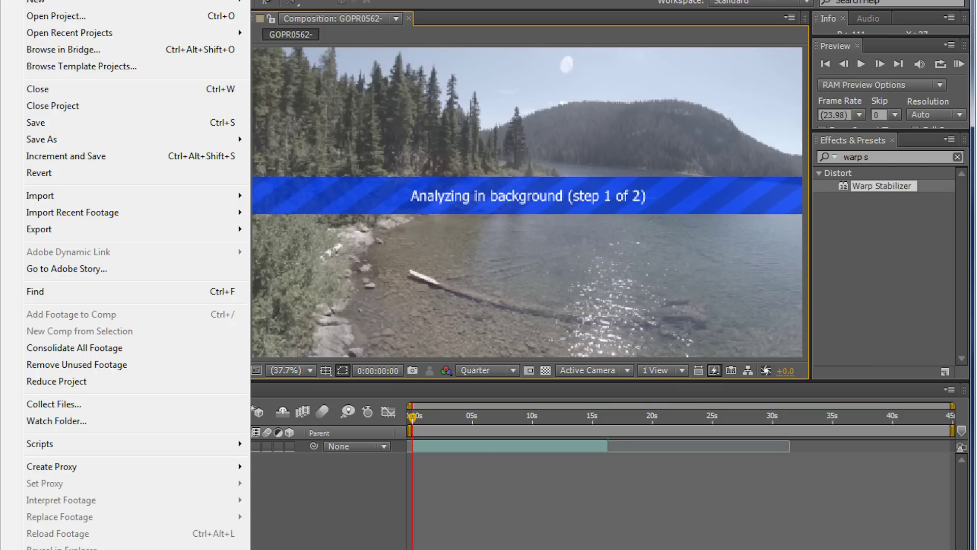
pyautogui.click(30, 122)
pyautogui.click(886, 157)
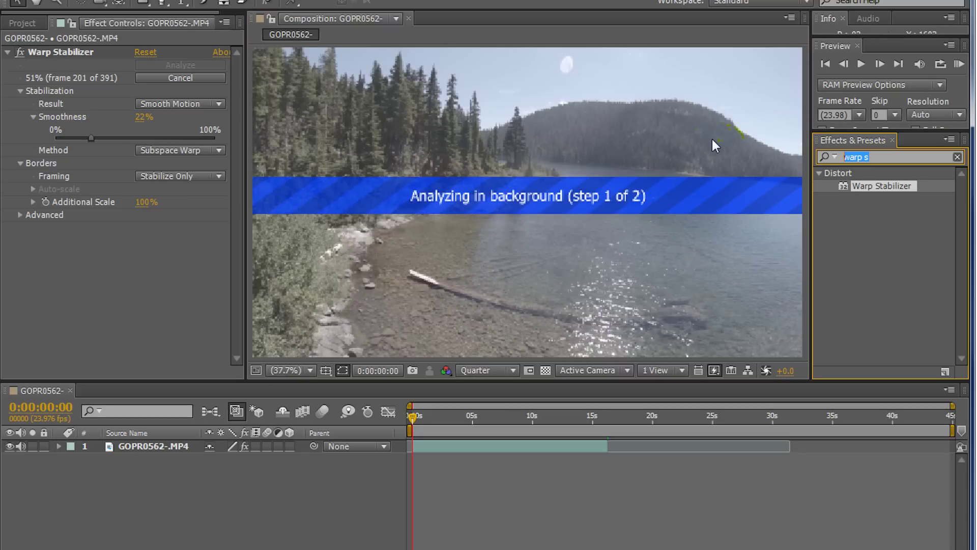
pyautogui.rightClick(194, 474)
pyautogui.click(163, 493)
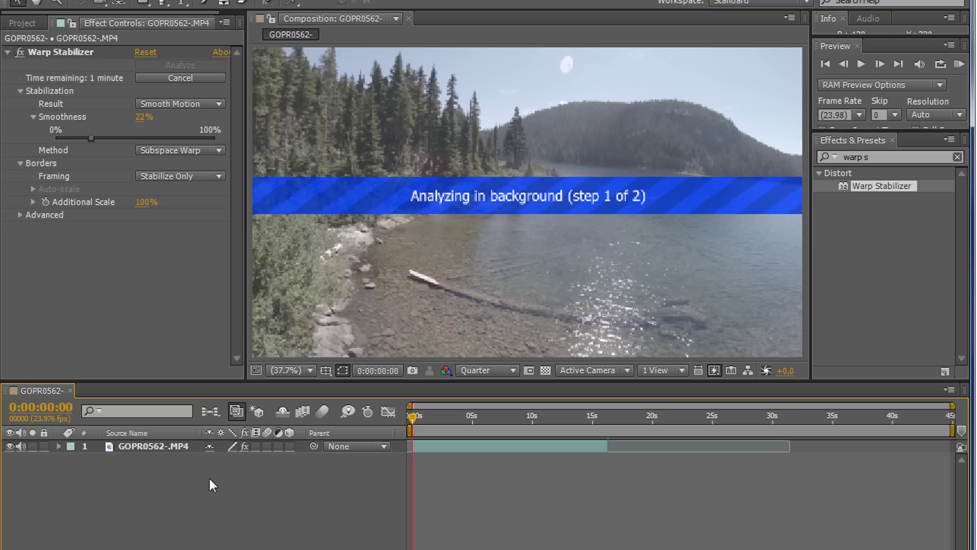
# Create Adjustment Layer 1 above the lake clip from Layer > New
pyautogui.rightClick(195, 486)
pyautogui.moveTo(265, 499)
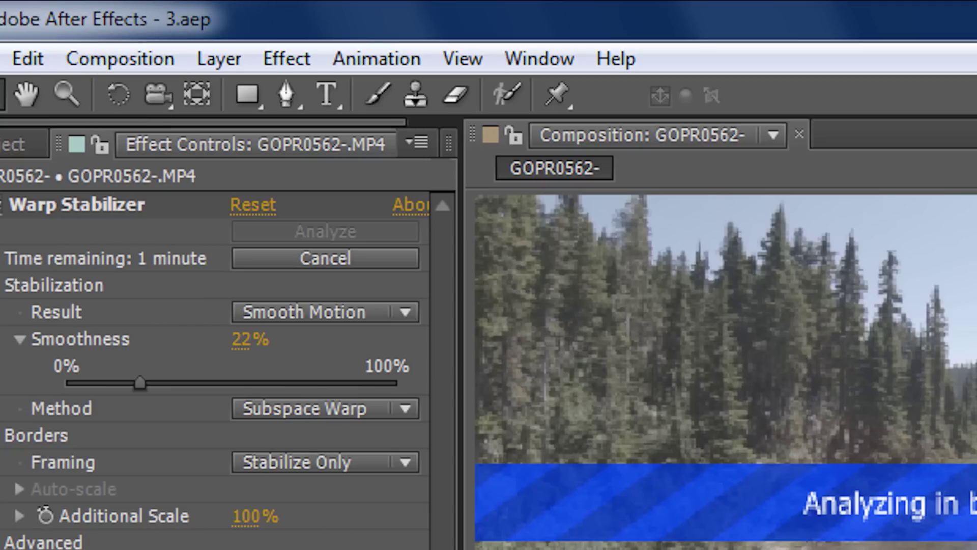
pyautogui.click(220, 59)
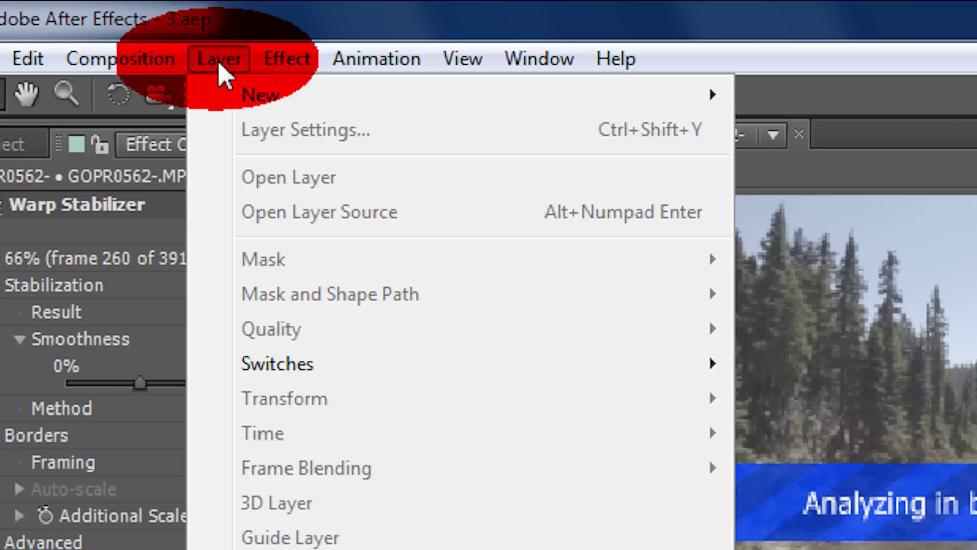
pyautogui.moveTo(265, 91)
pyautogui.click(900, 316)
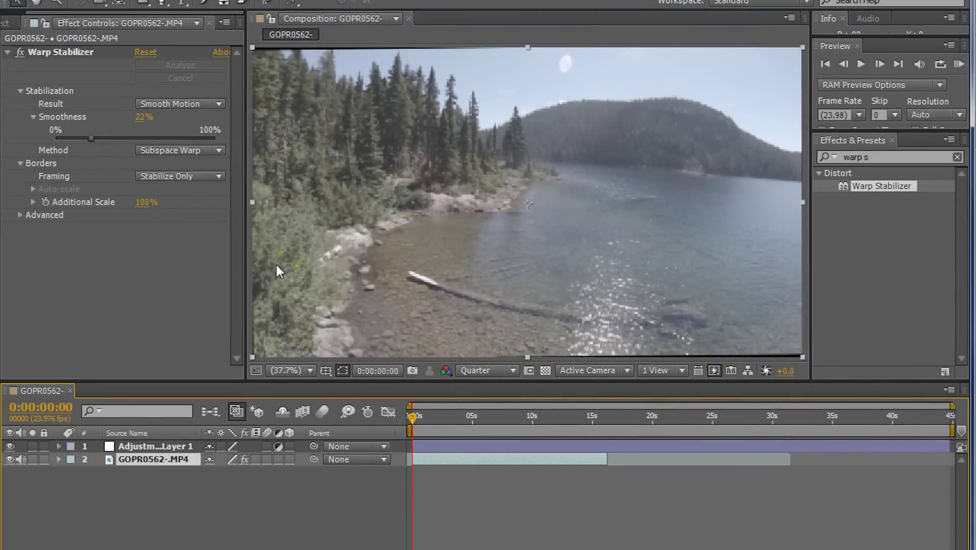
# Set the viewer magnification to Fit up to 100% and select the new layers in the timeline
pyautogui.click(298, 369)
pyautogui.click(305, 105)
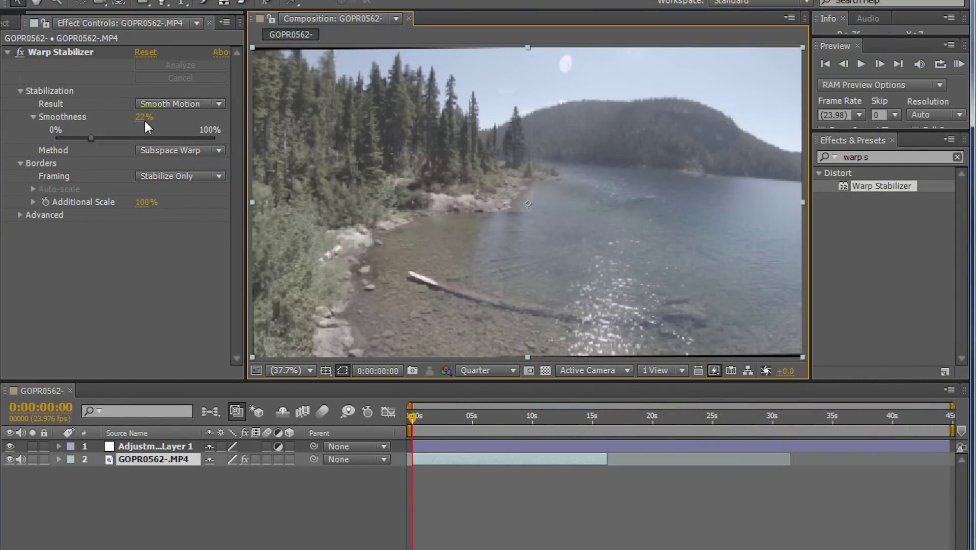
pyautogui.click(153, 446)
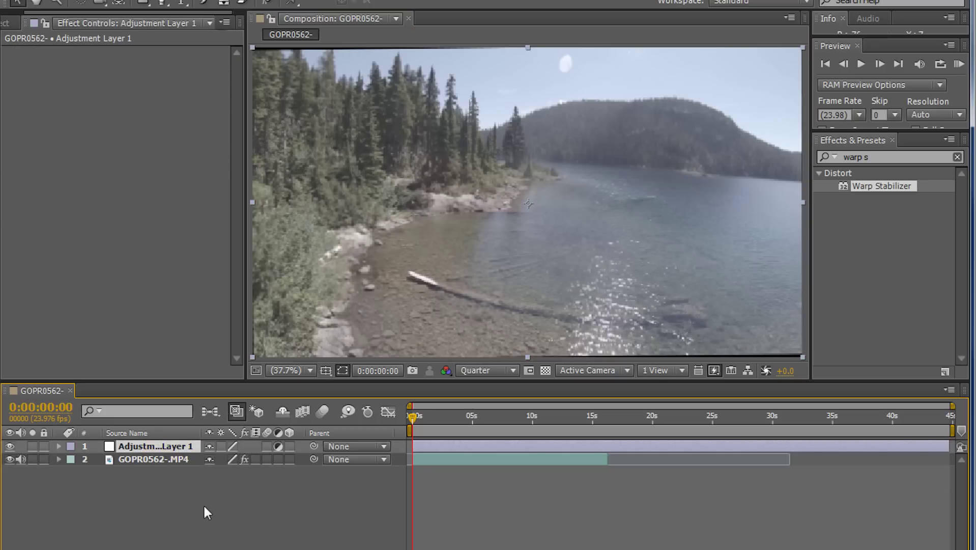
pyautogui.click(168, 459)
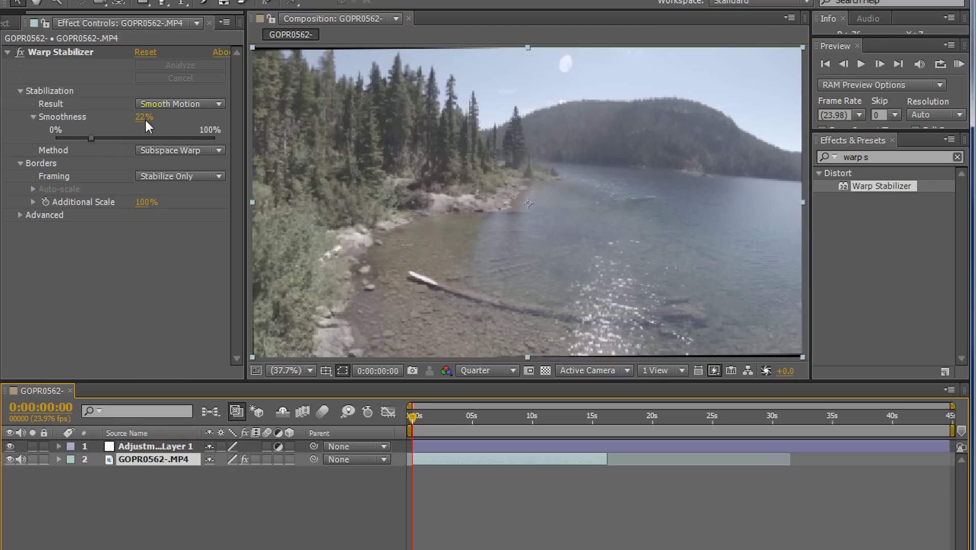
# Set Warp Stabilizer Smoothness to 21% and preview the re-stabilized 16-second clip
pyautogui.moveTo(138, 118); pyautogui.dragTo(140, 118)
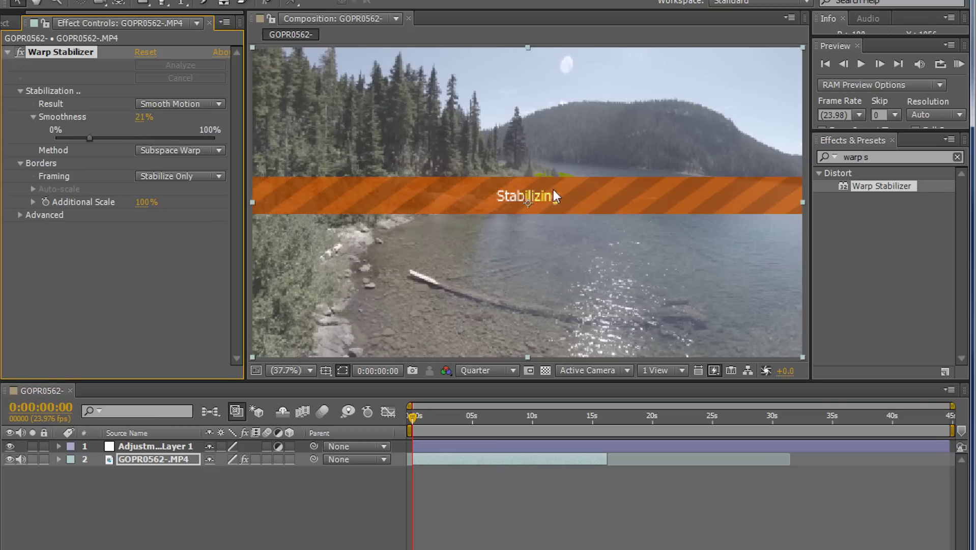
pyautogui.click(820, 268)
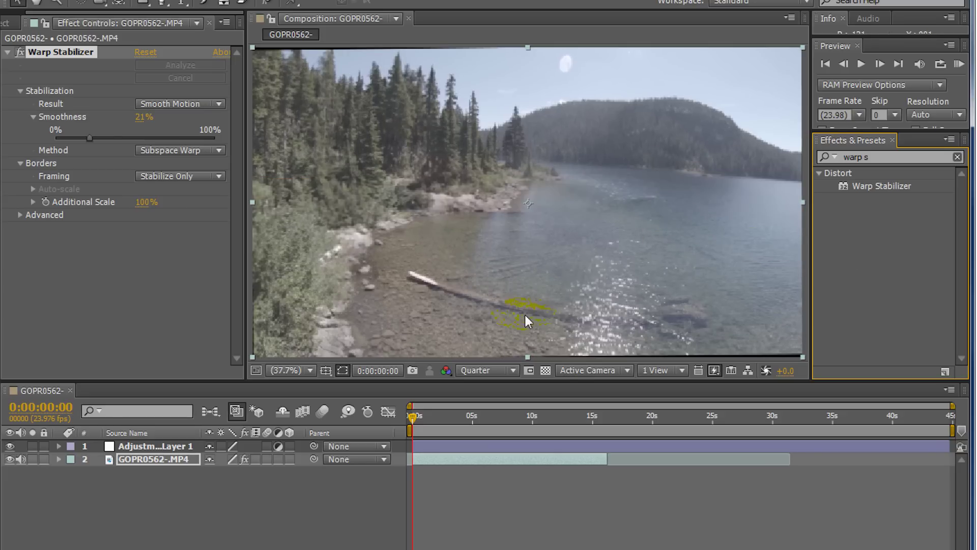
pyautogui.press('h')
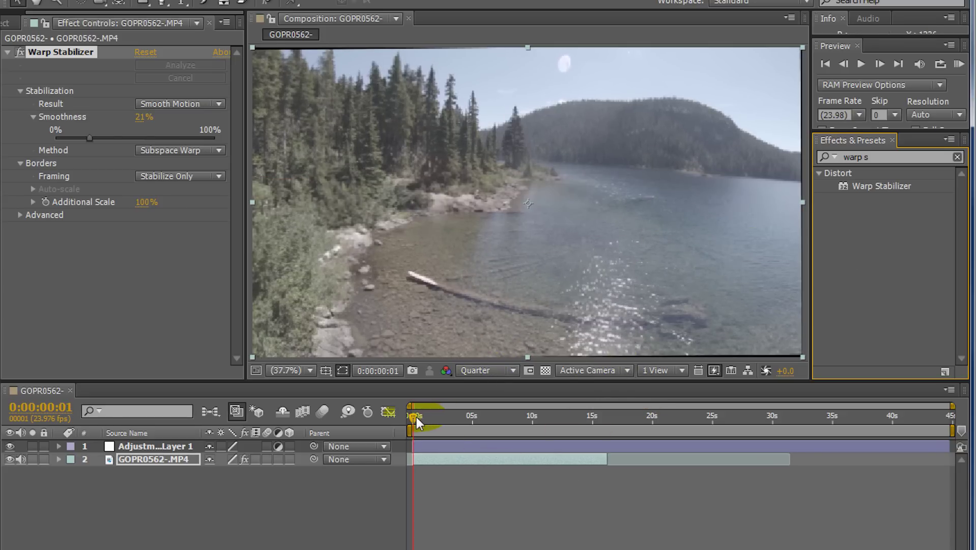
pyautogui.click(428, 431)
pyautogui.press('space')
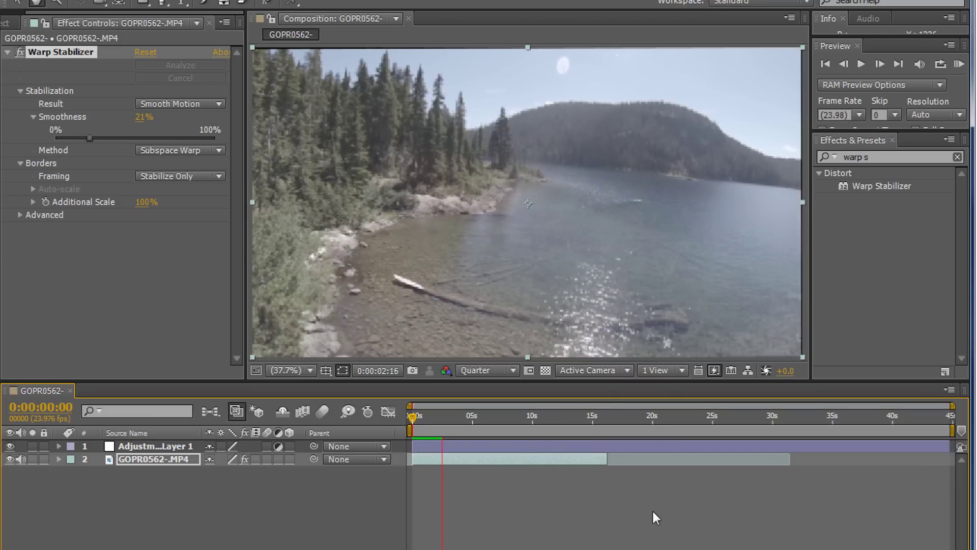
pyautogui.click(631, 325)
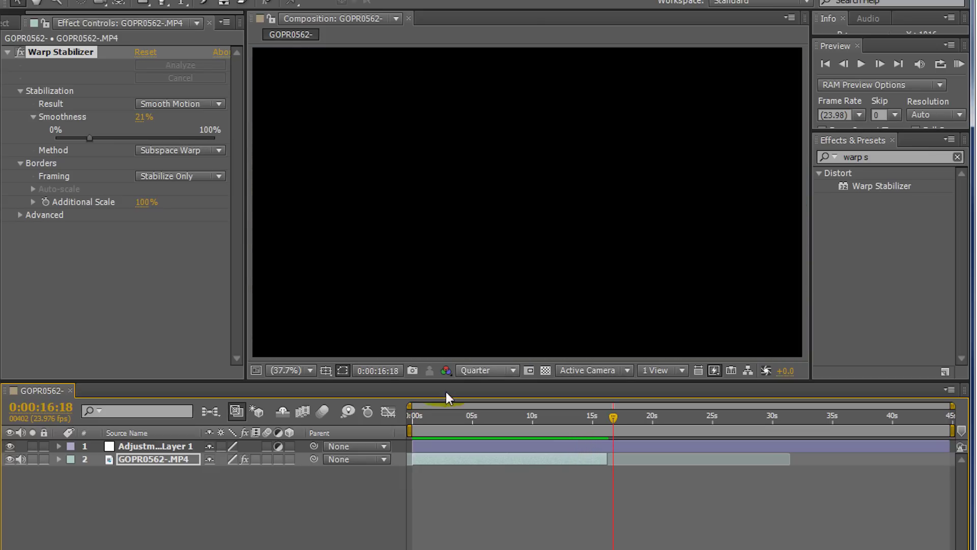
pyautogui.click(411, 418)
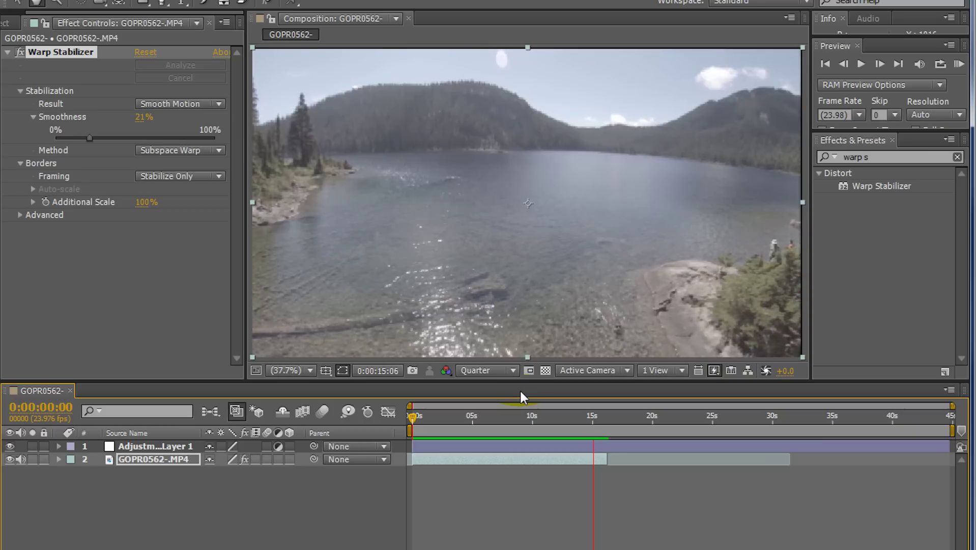
# Stop the preview and select Adjustment Layer 1
pyautogui.press('space')
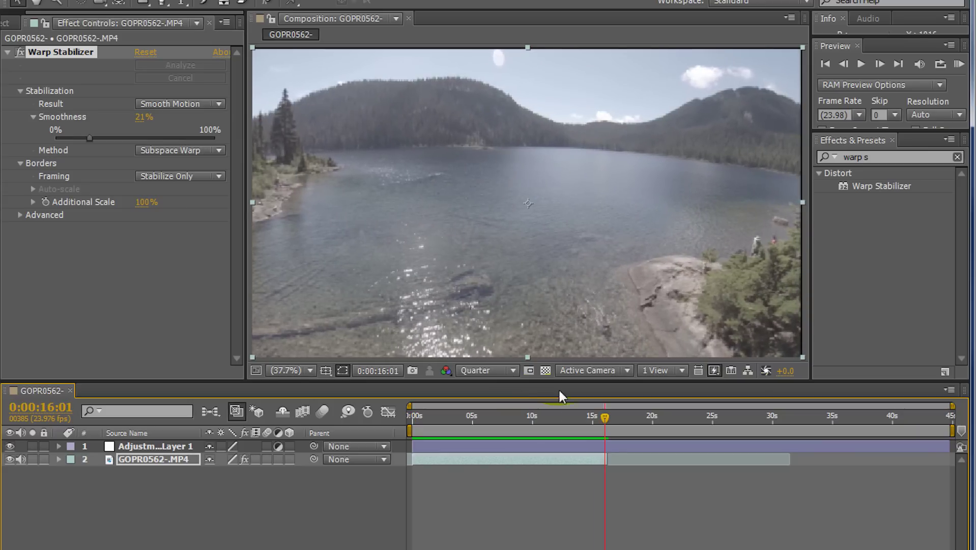
pyautogui.click(551, 509)
pyautogui.click(176, 459)
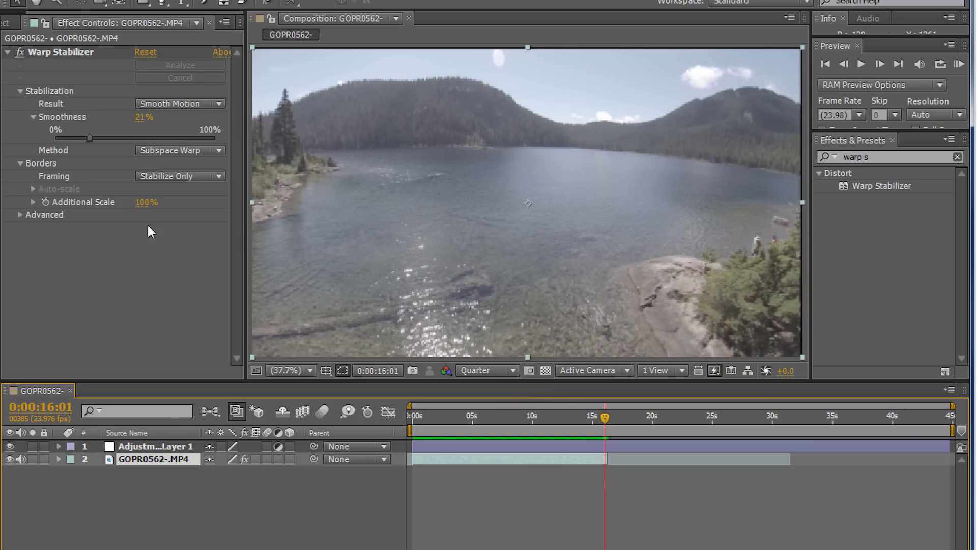
pyautogui.click(171, 445)
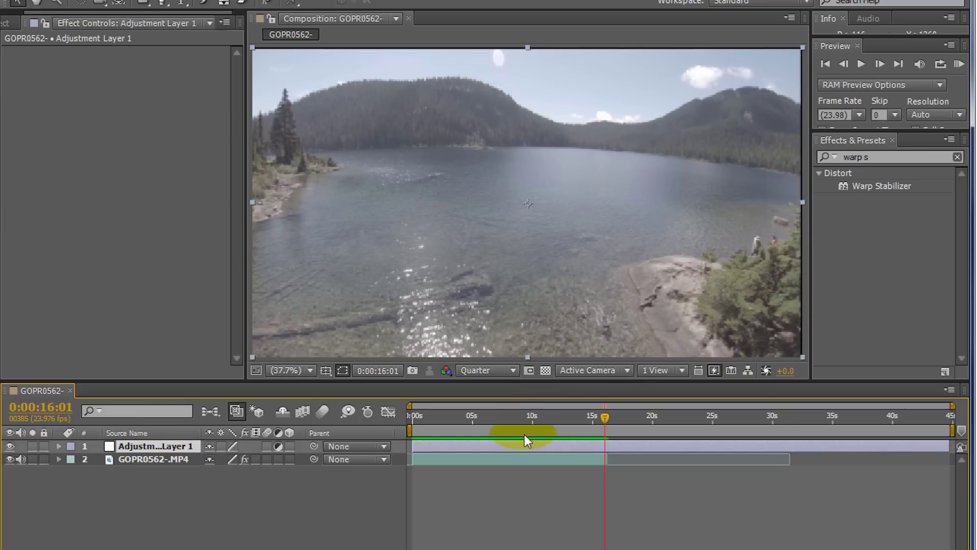
# Scrub the stabilized clip from its first frame to 0:00:13:16 and select the old effects search term
pyautogui.click(439, 413)
pyautogui.click(524, 417)
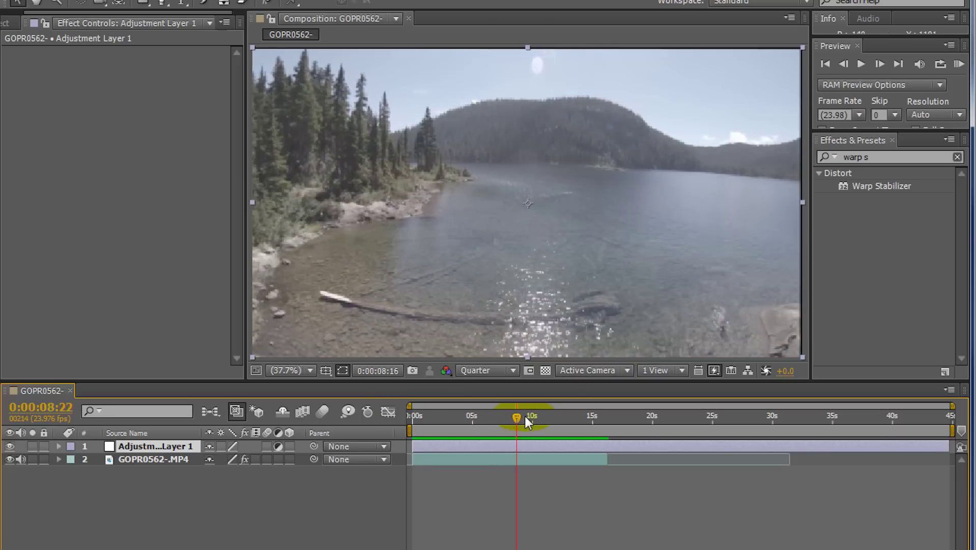
pyautogui.moveTo(529, 421); pyautogui.dragTo(419, 432)
pyautogui.click(523, 207)
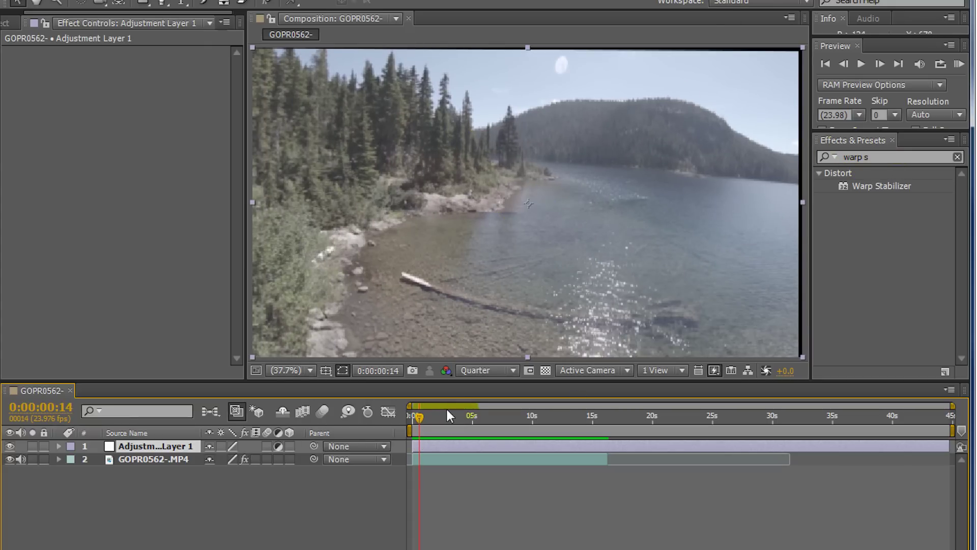
pyautogui.click(411, 416)
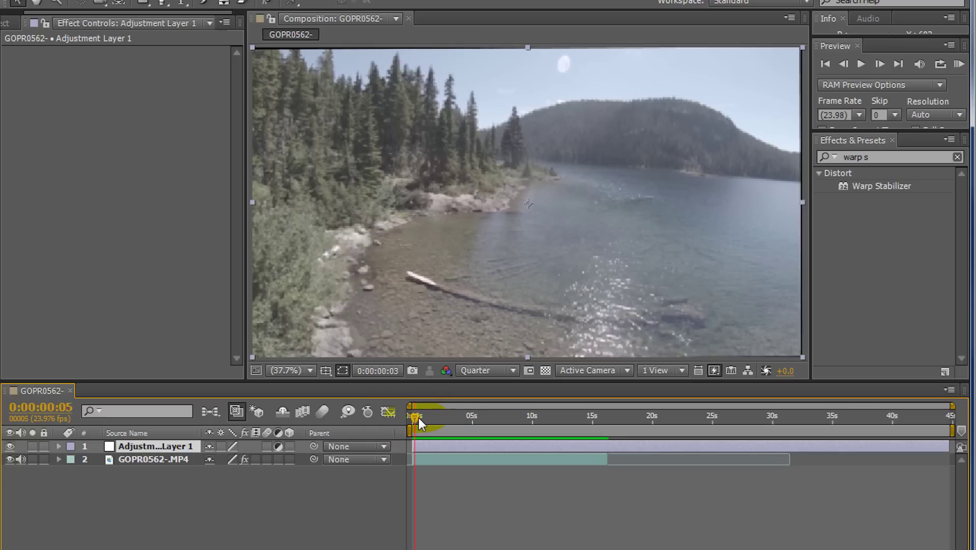
pyautogui.moveTo(418, 418); pyautogui.dragTo(601, 420)
pyautogui.click(579, 421)
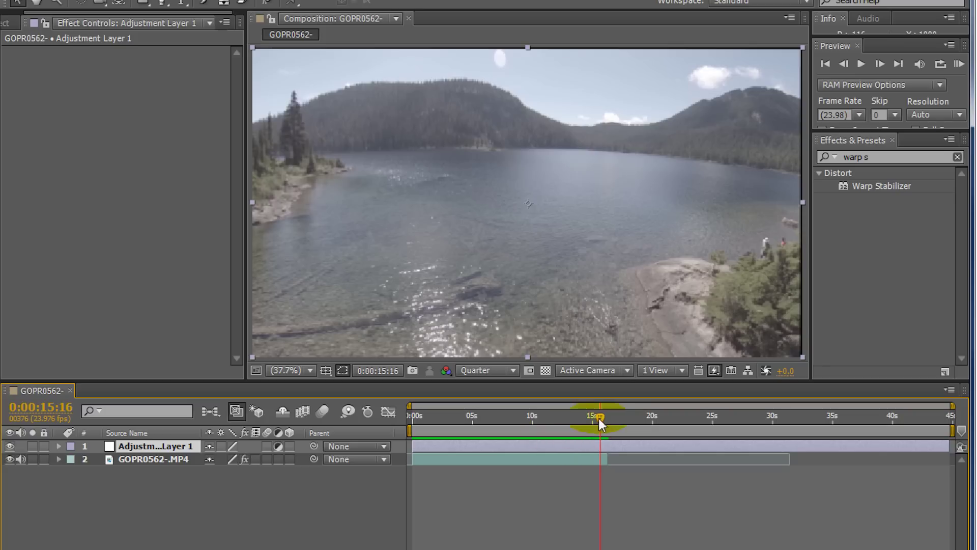
pyautogui.click(881, 160)
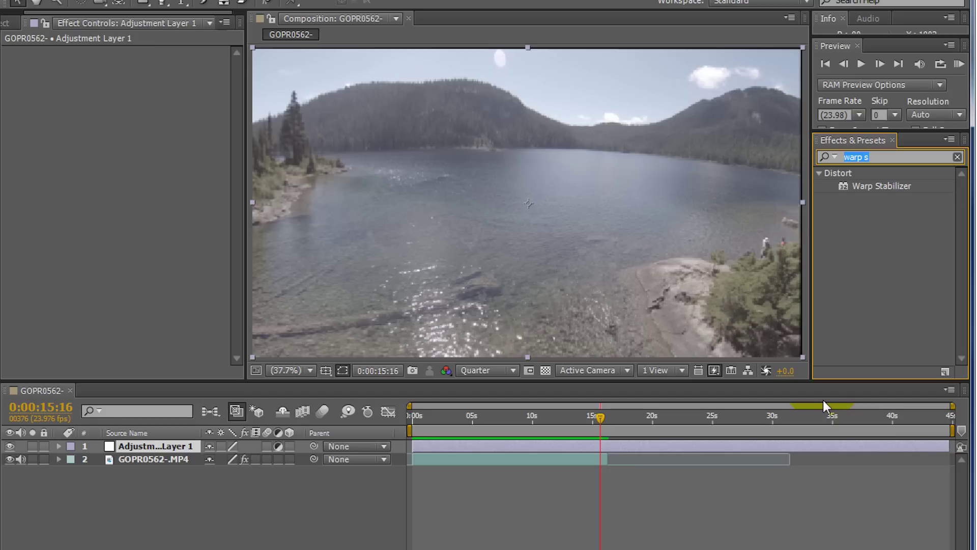
# Search 'optics' and apply Optics Compensation to Adjustment Layer 1 at Field Of View 0.0
pyautogui.write('opti')
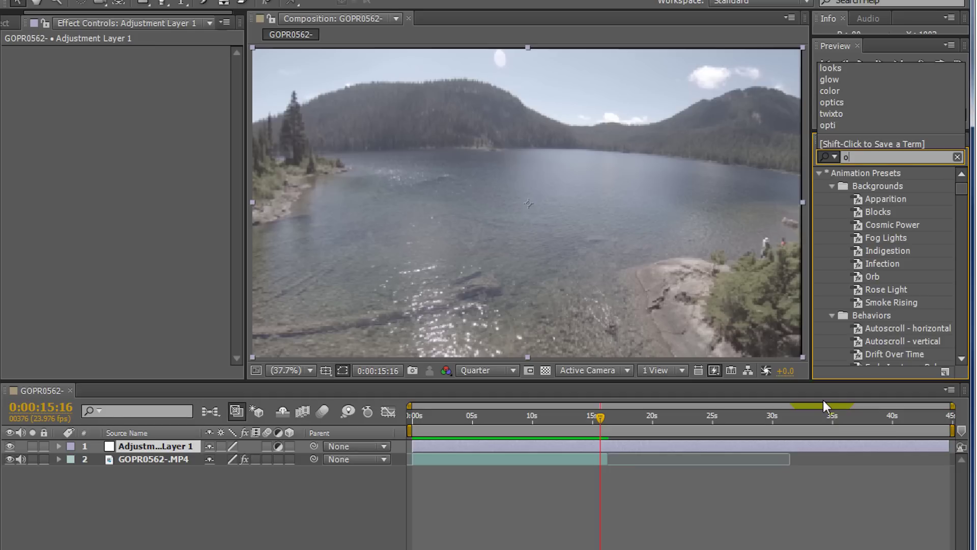
pyautogui.write('cs')
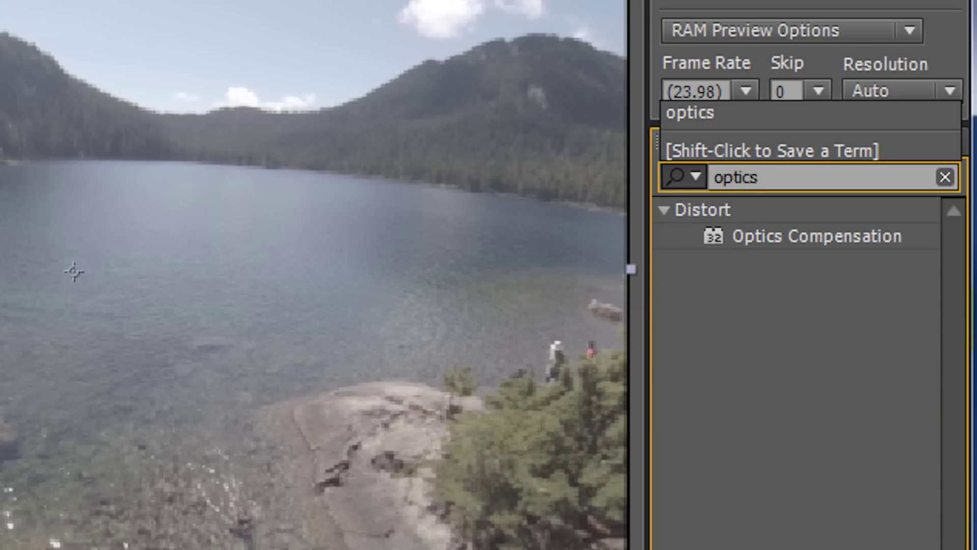
pyautogui.moveTo(836, 177); pyautogui.dragTo(707, 190)
pyautogui.click(706, 182)
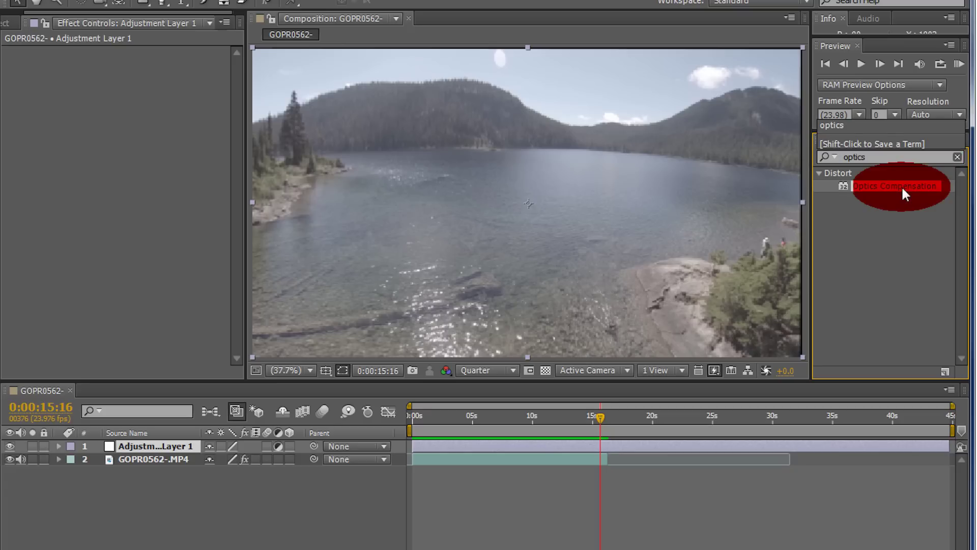
pyautogui.moveTo(902, 185); pyautogui.dragTo(155, 446)
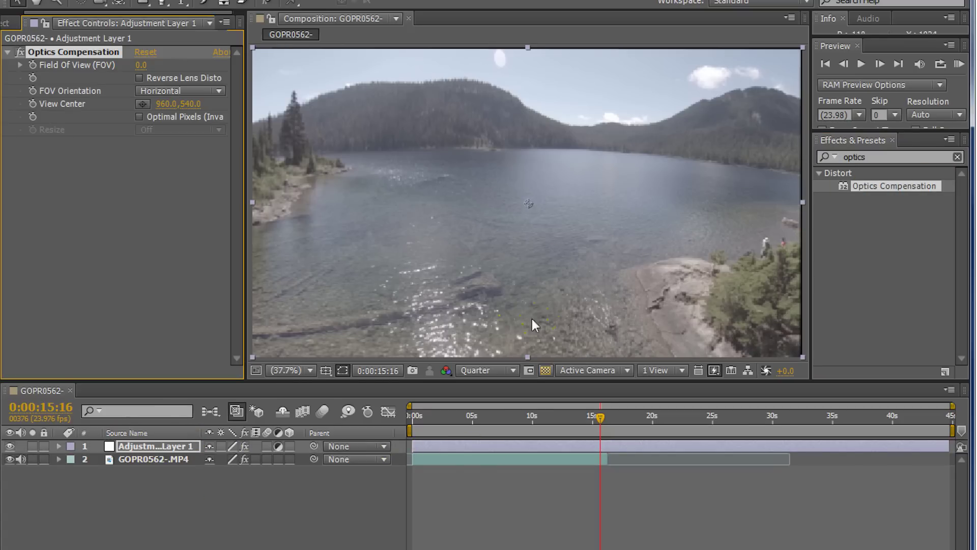
# Review the footage around 8–9 seconds and save the project
pyautogui.click(462, 415)
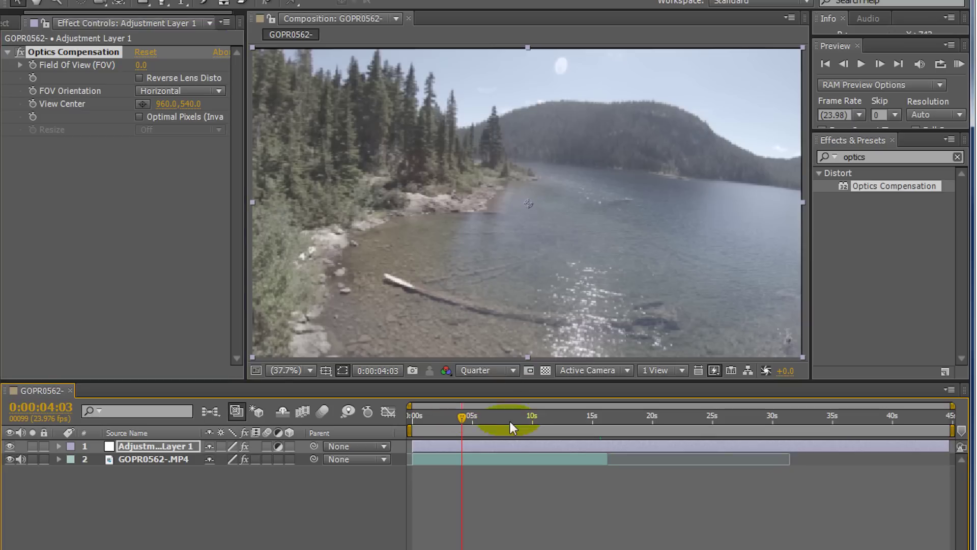
pyautogui.moveTo(509, 417); pyautogui.dragTo(573, 415)
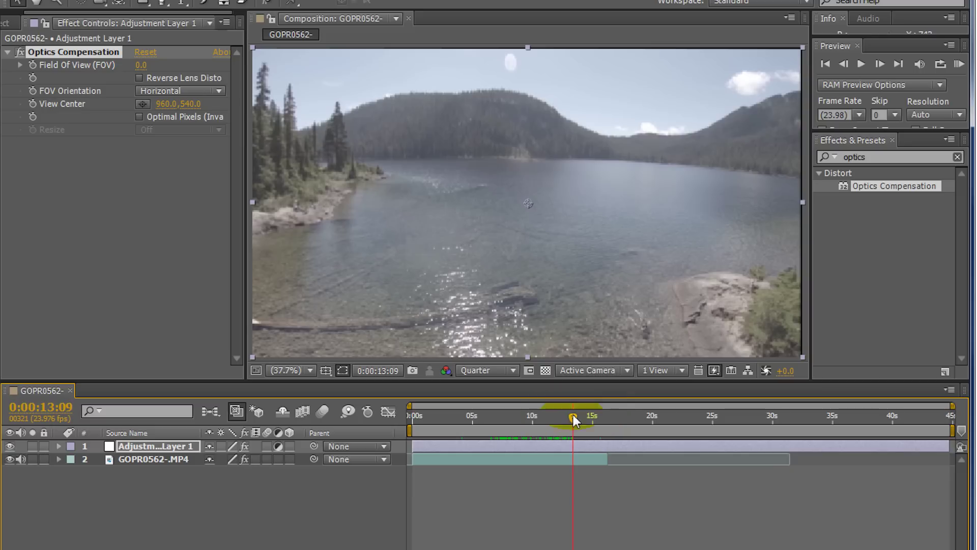
pyautogui.click(36, 4)
pyautogui.click(40, 121)
# Move the playhead to 0:00:16:01 and turn on Reverse Lens Distortion in Optics Compensation
pyautogui.moveTo(574, 418); pyautogui.dragTo(608, 424)
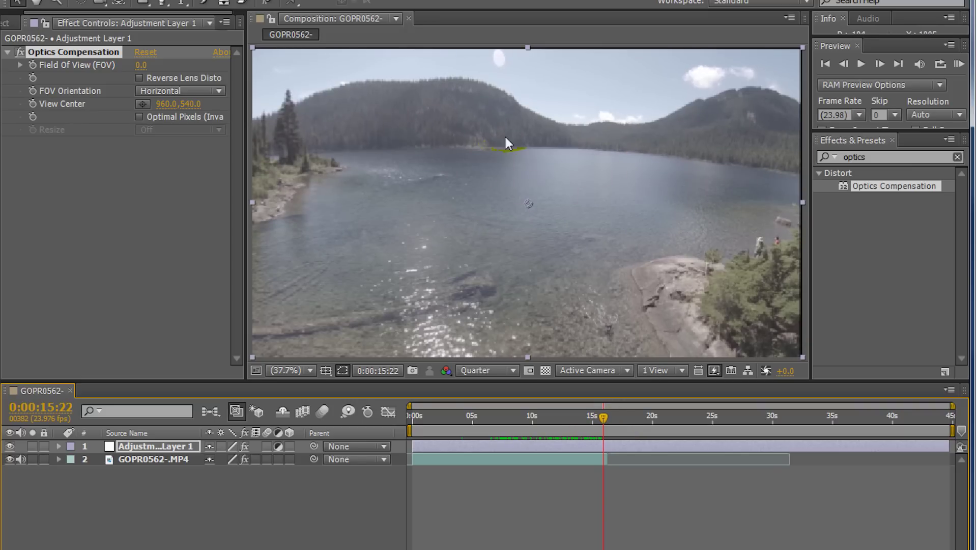
pyautogui.moveTo(603, 416); pyautogui.dragTo(605, 416)
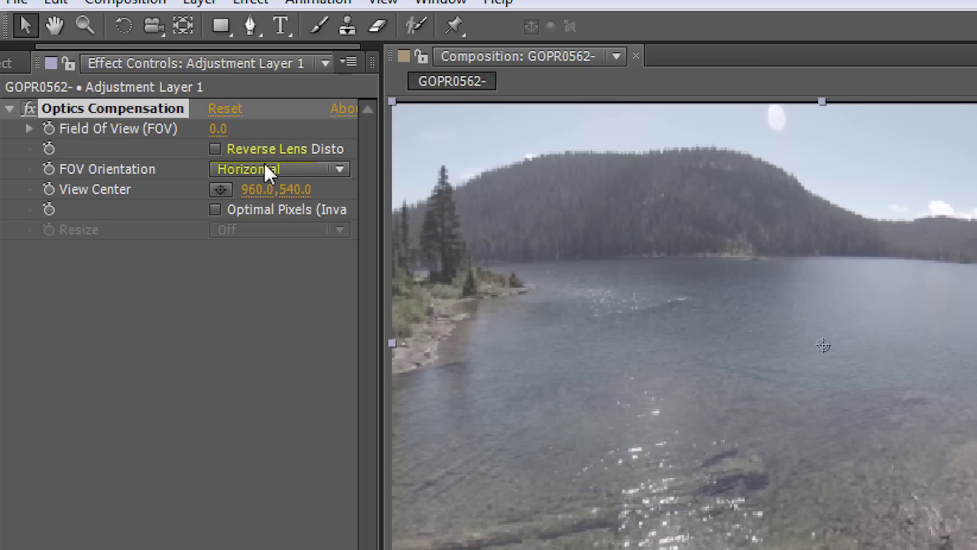
pyautogui.click(216, 149)
# Enlarge the effect settings, raise Field Of View and reposition the distortion View Center
pyautogui.moveTo(384, 232); pyautogui.dragTo(502, 236)
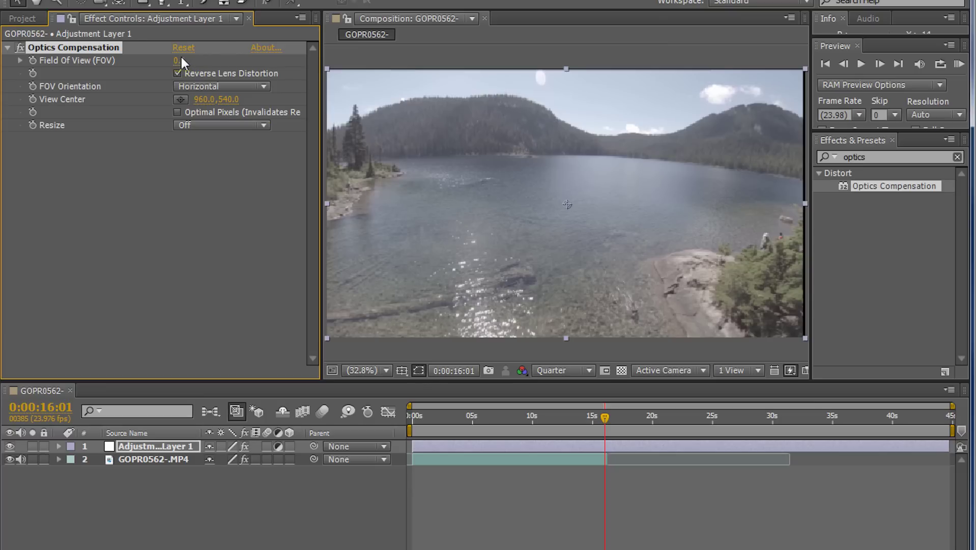
pyautogui.moveTo(182, 58); pyautogui.dragTo(357, 43)
pyautogui.moveTo(564, 204); pyautogui.dragTo(564, 261)
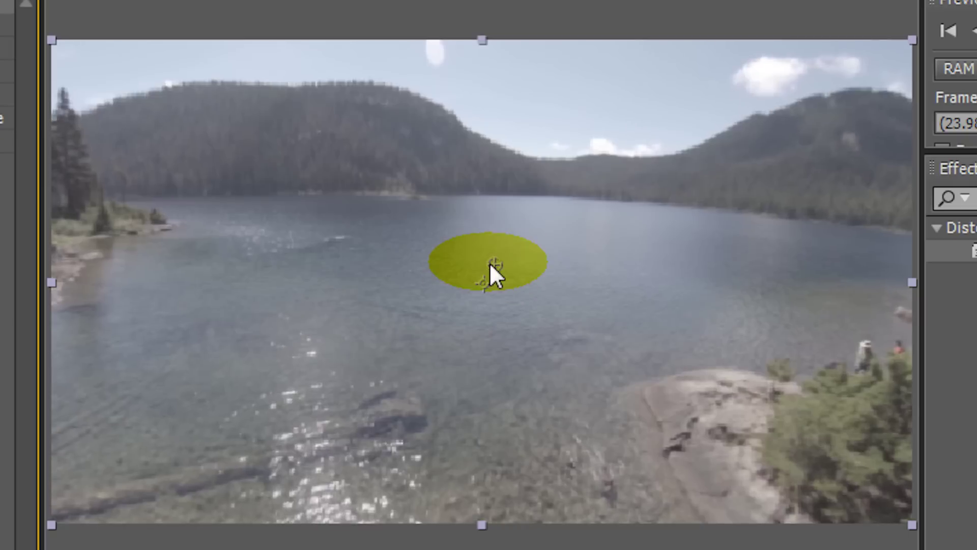
pyautogui.moveTo(478, 390); pyautogui.dragTo(495, 363)
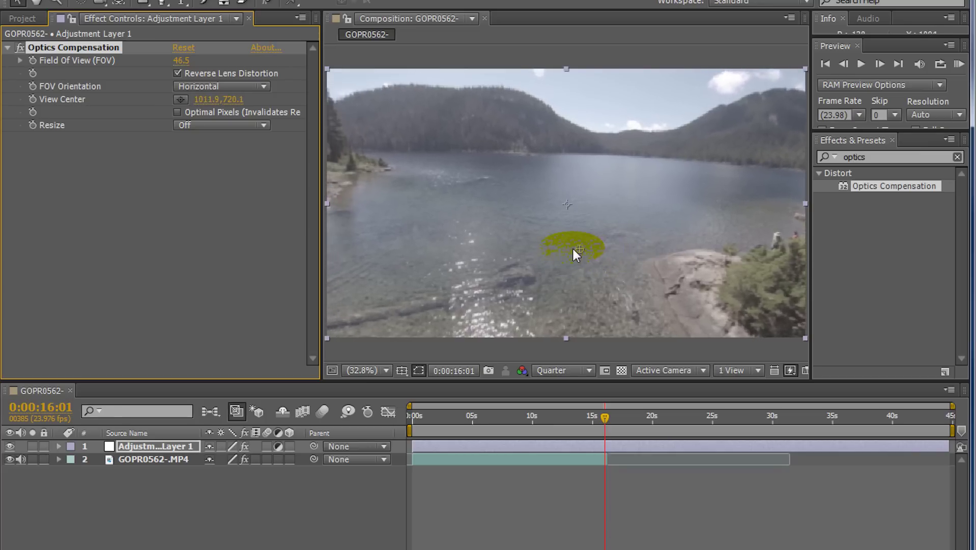
pyautogui.moveTo(573, 250); pyautogui.dragTo(567, 224)
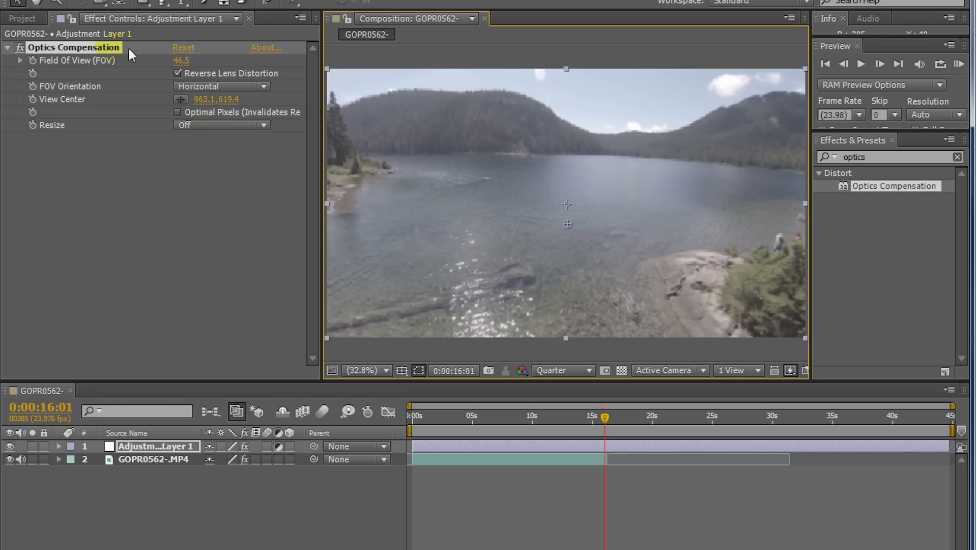
# Compare with the correction off, then raise Field Of View through 48.3 and 49.0 to 52.1
pyautogui.click(20, 48)
pyautogui.click(20, 48)
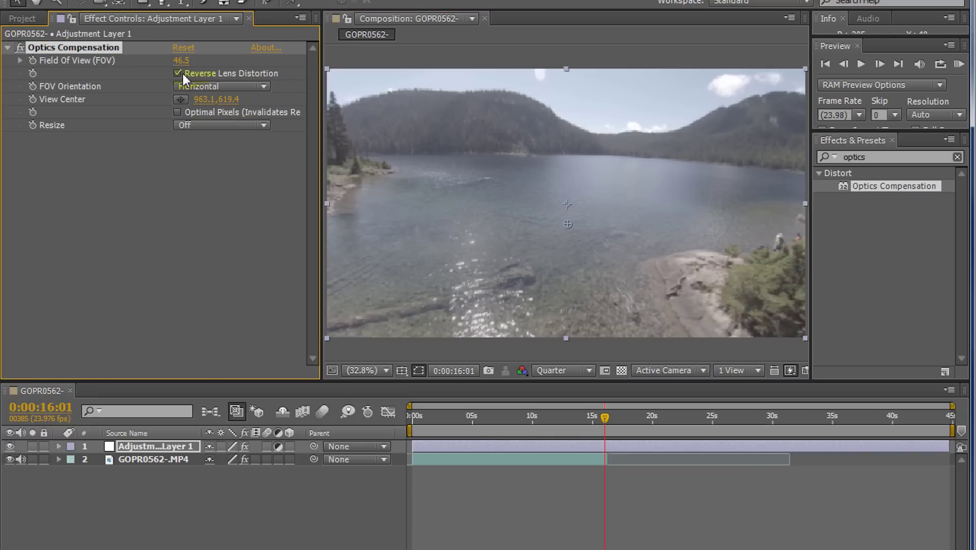
pyautogui.moveTo(180, 61)
pyautogui.mouseDown()
pyautogui.moveTo(191, 60)
pyautogui.moveTo(171, 60)
pyautogui.mouseUp()
pyautogui.click(695, 288)
pyautogui.click(537, 321)
pyautogui.moveTo(604, 418); pyautogui.dragTo(465, 431)
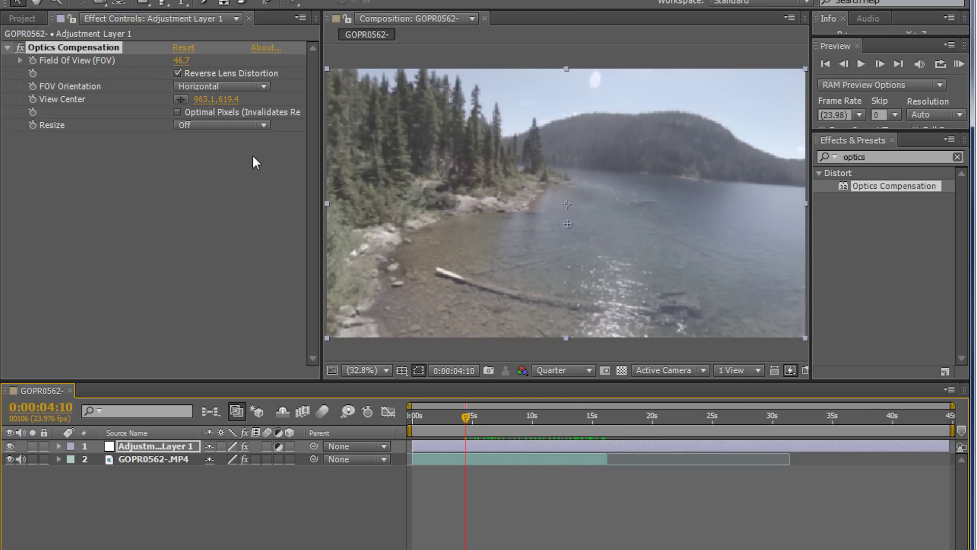
pyautogui.moveTo(181, 60); pyautogui.dragTo(213, 50)
pyautogui.moveTo(426, 417); pyautogui.dragTo(588, 416)
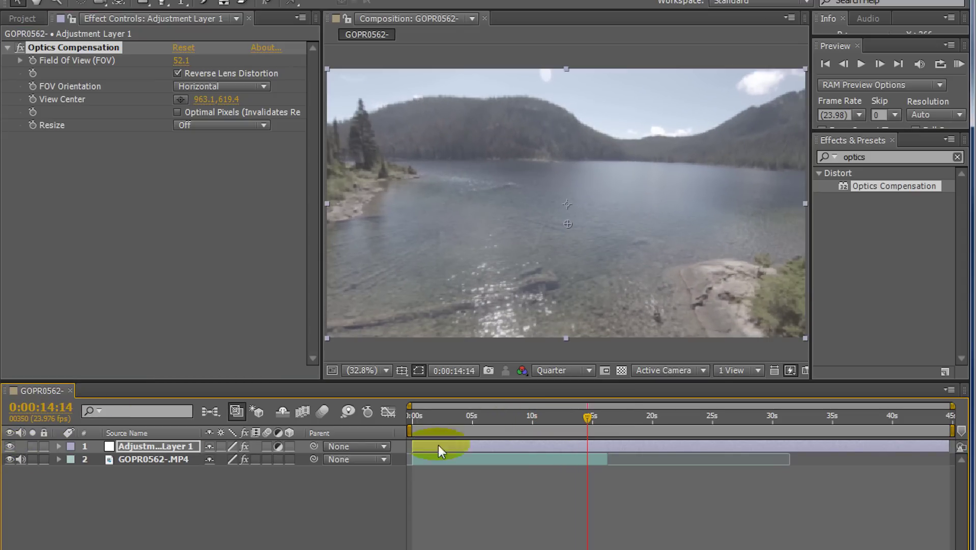
# Compare with the adjustment layer hidden and settle Field Of View at 45.5
pyautogui.click(532, 419)
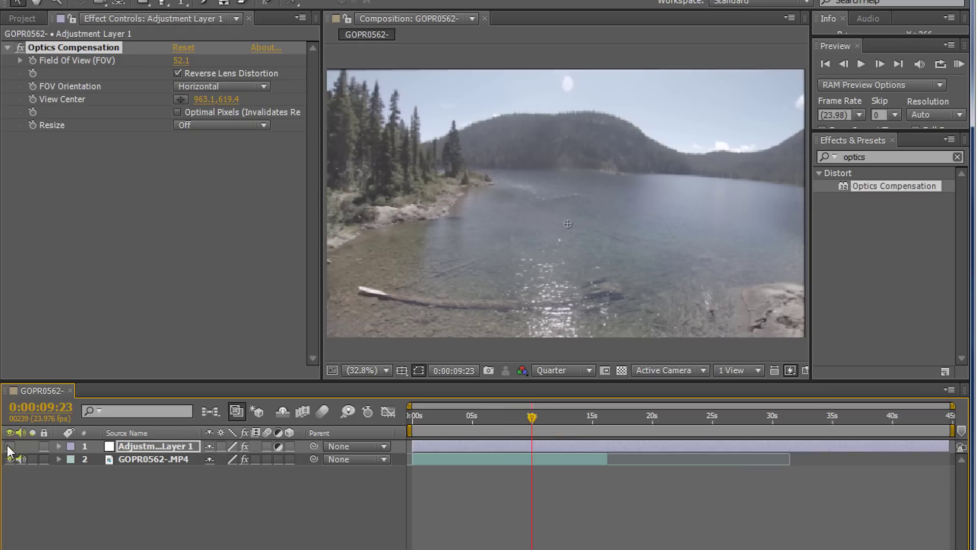
pyautogui.click(451, 418)
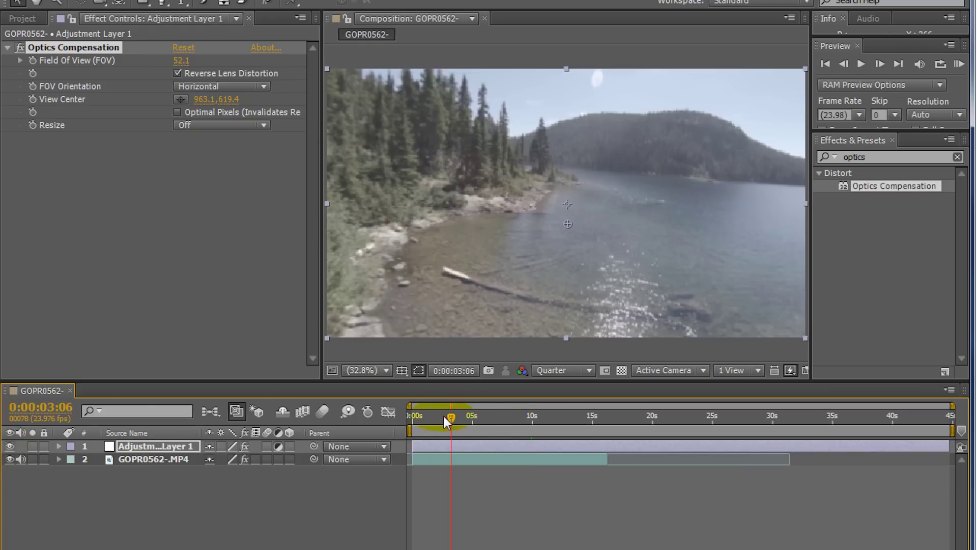
pyautogui.click(9, 446)
pyautogui.click(9, 446)
pyautogui.moveTo(179, 60); pyautogui.dragTo(130, 57)
pyautogui.click(22, 46)
pyautogui.click(22, 47)
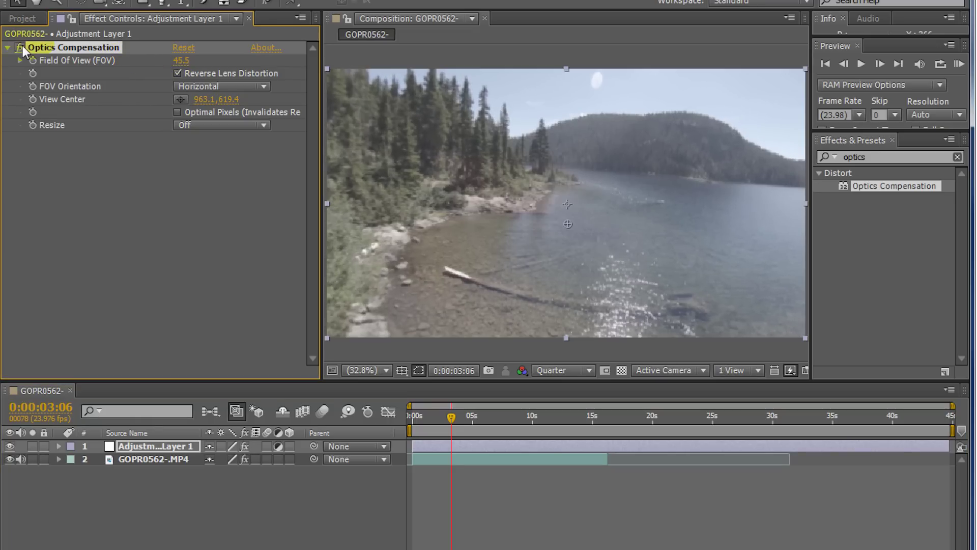
pyautogui.moveTo(420, 411); pyautogui.dragTo(407, 421)
# Preview the clip at Full resolution and toggle Optics Compensation around 15 seconds to compare
pyautogui.press('space')
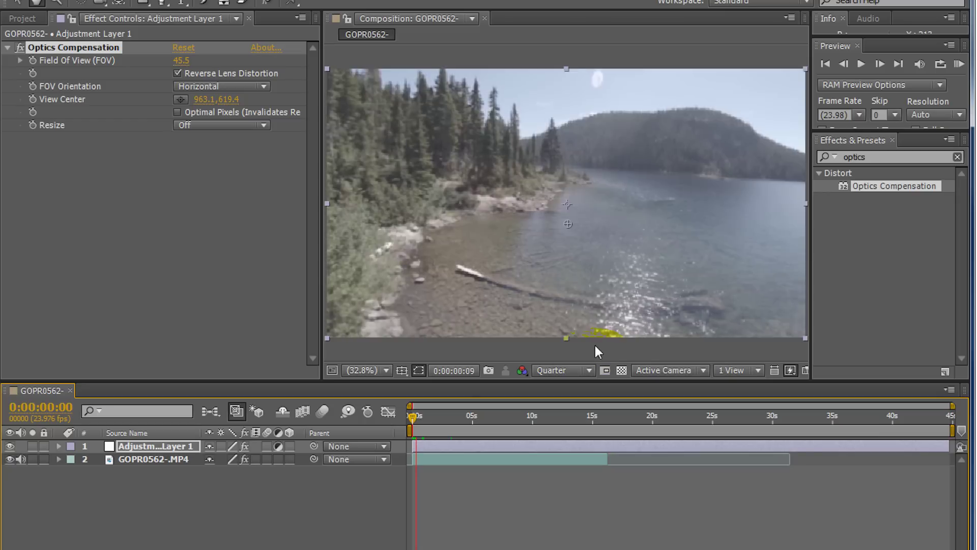
pyautogui.click(555, 369)
pyautogui.click(563, 407)
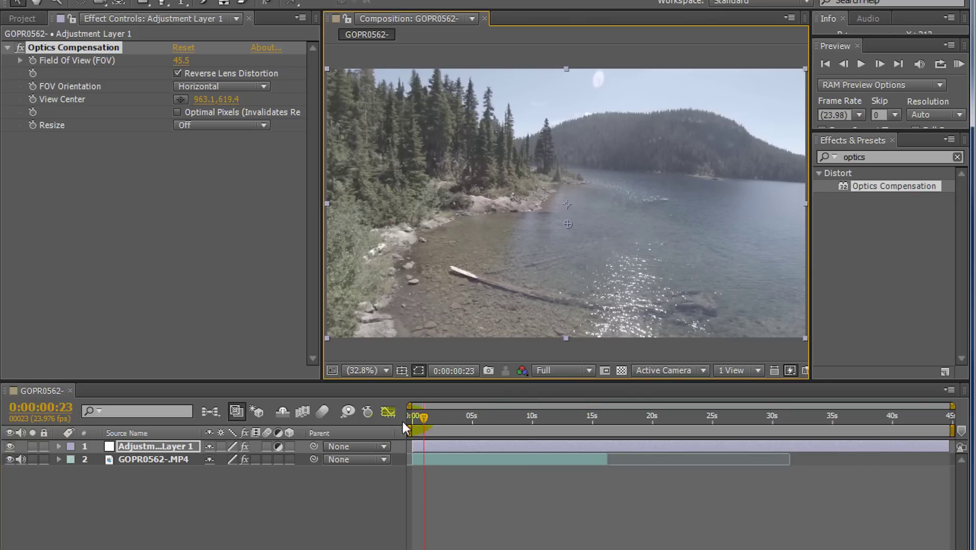
pyautogui.click(430, 443)
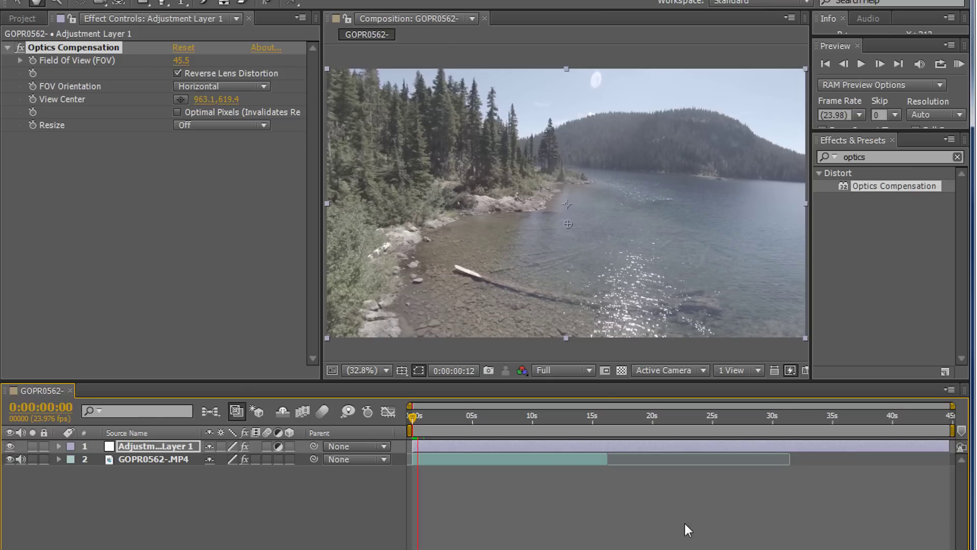
pyautogui.click(599, 415)
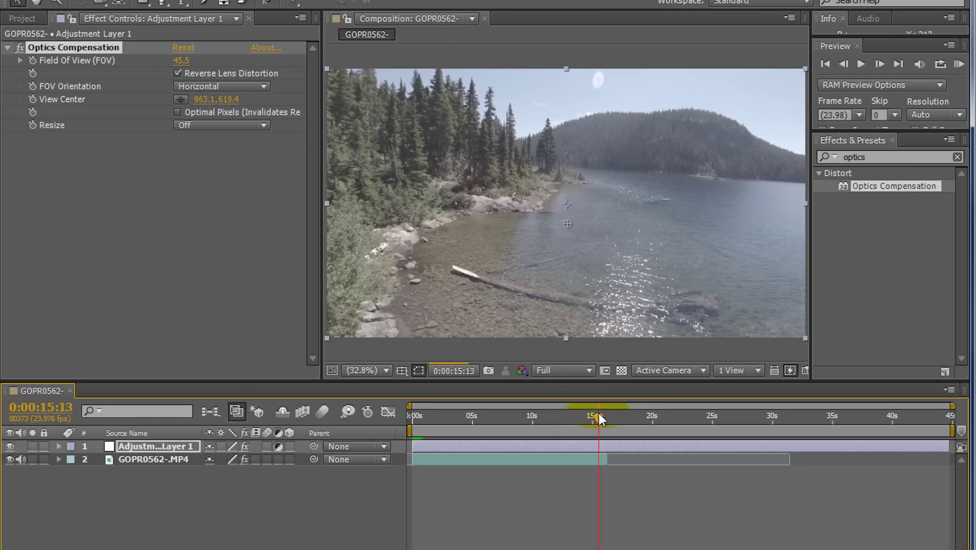
pyautogui.click(524, 325)
pyautogui.click(20, 47)
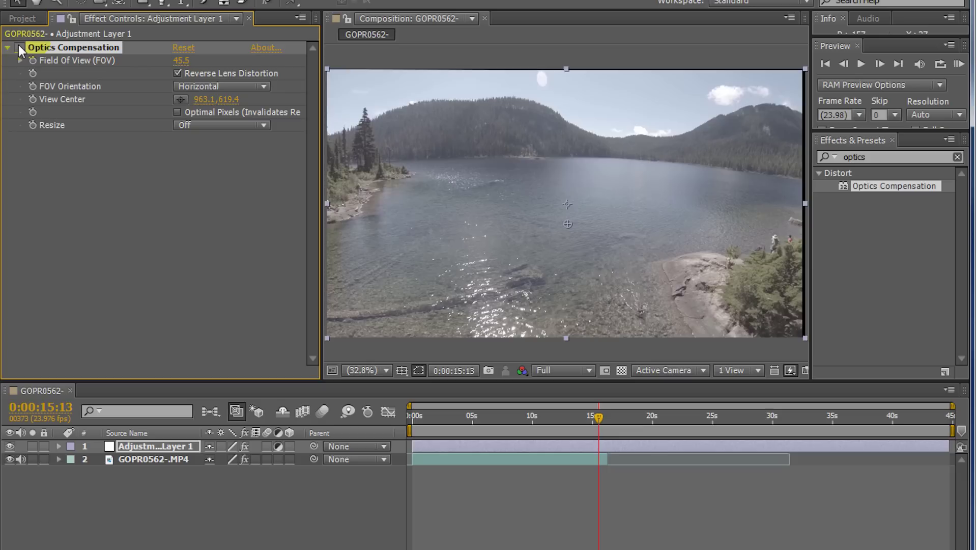
pyautogui.click(21, 47)
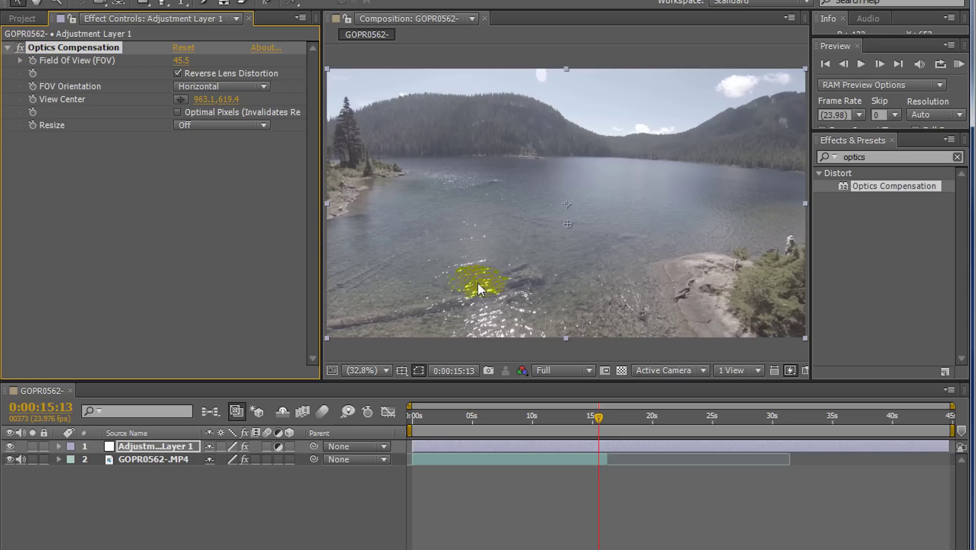
# Fit the composition in the viewer and deselect the adjustment layer
pyautogui.scroll(-2, 548, 167)
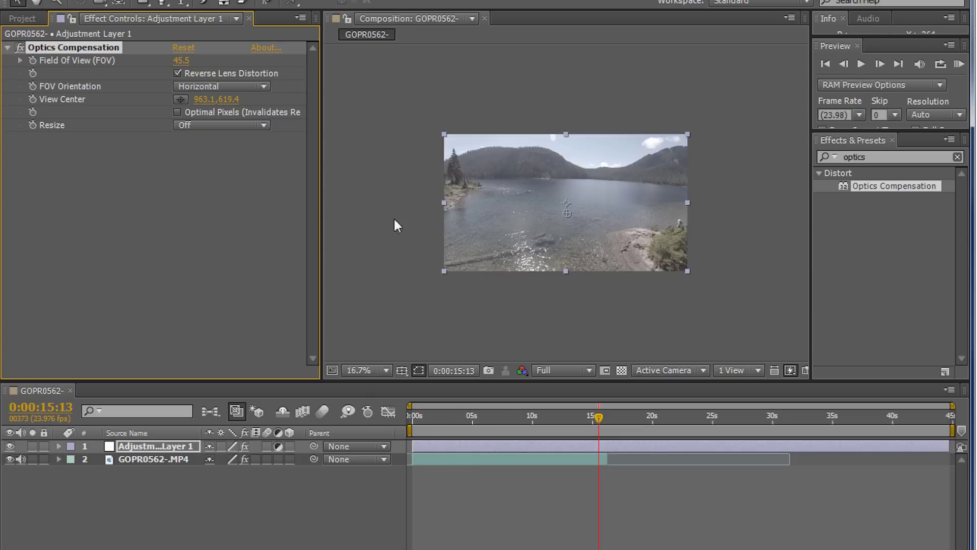
pyautogui.click(359, 364)
pyautogui.click(373, 113)
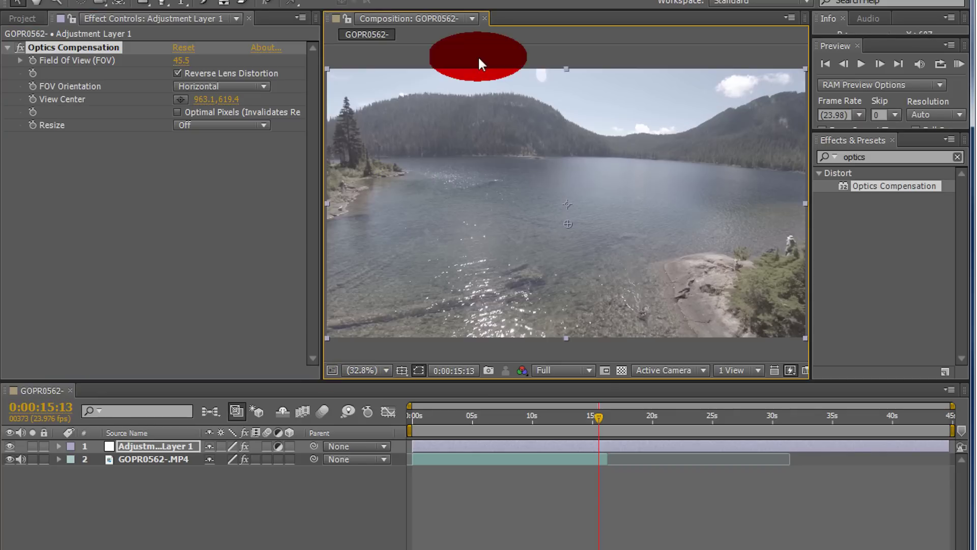
pyautogui.click(478, 64)
pyautogui.click(454, 414)
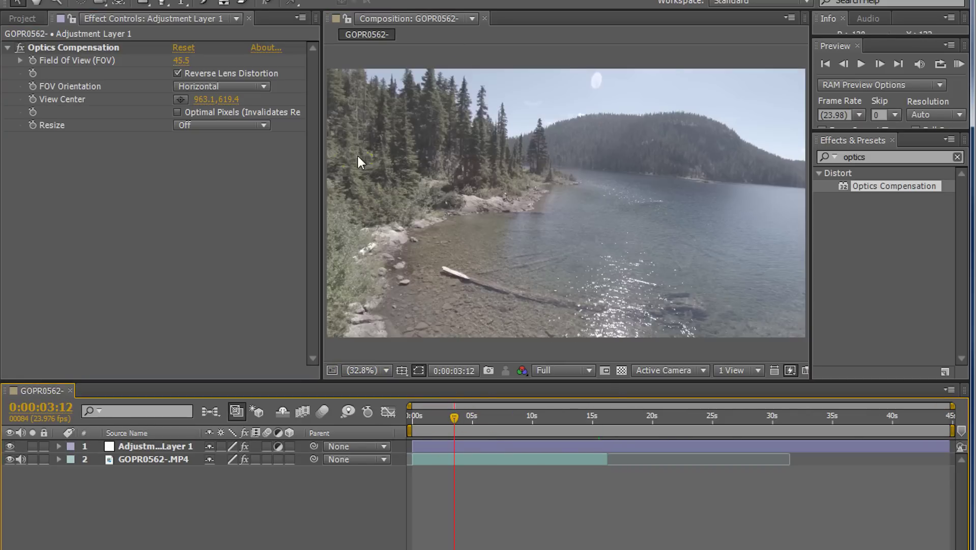
pyautogui.click(414, 420)
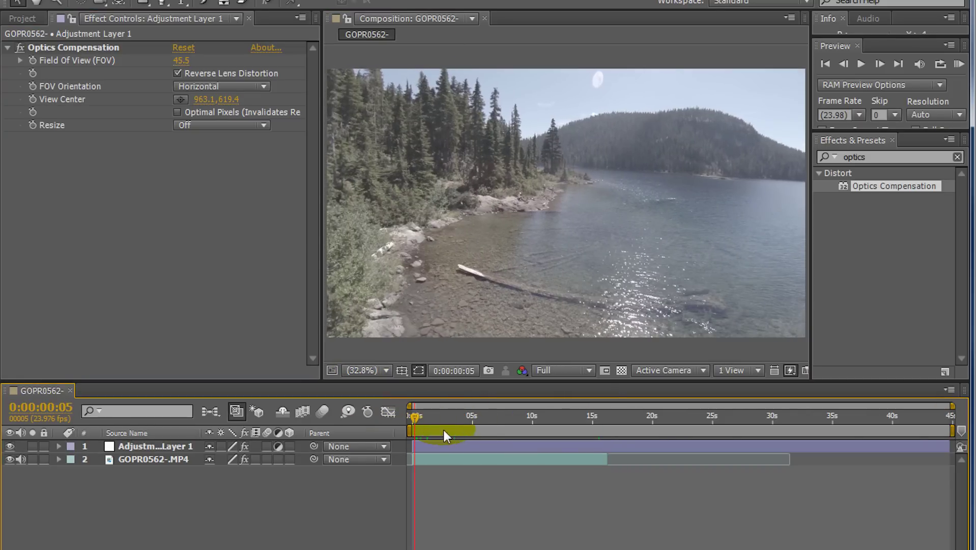
# Scrub through about 9, 13 and 15 seconds, hiding the adjustment layer to compare uncorrected footage
pyautogui.moveTo(442, 427); pyautogui.dragTo(540, 411)
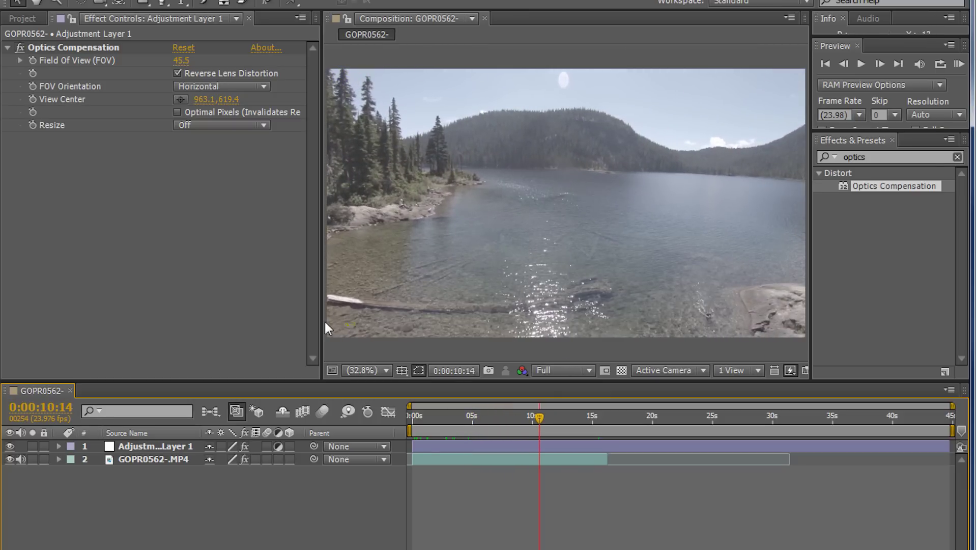
pyautogui.moveTo(559, 415); pyautogui.dragTo(508, 429)
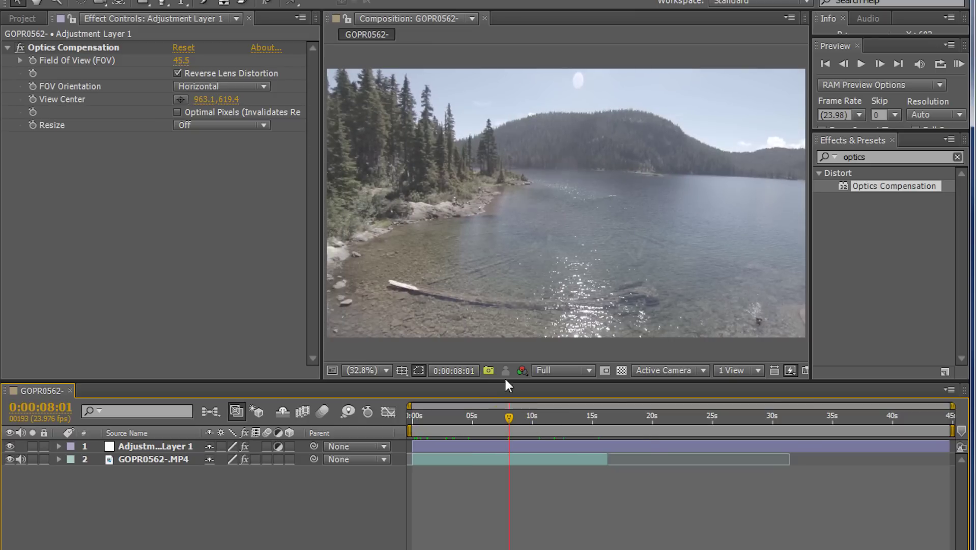
pyautogui.click(10, 447)
pyautogui.click(9, 447)
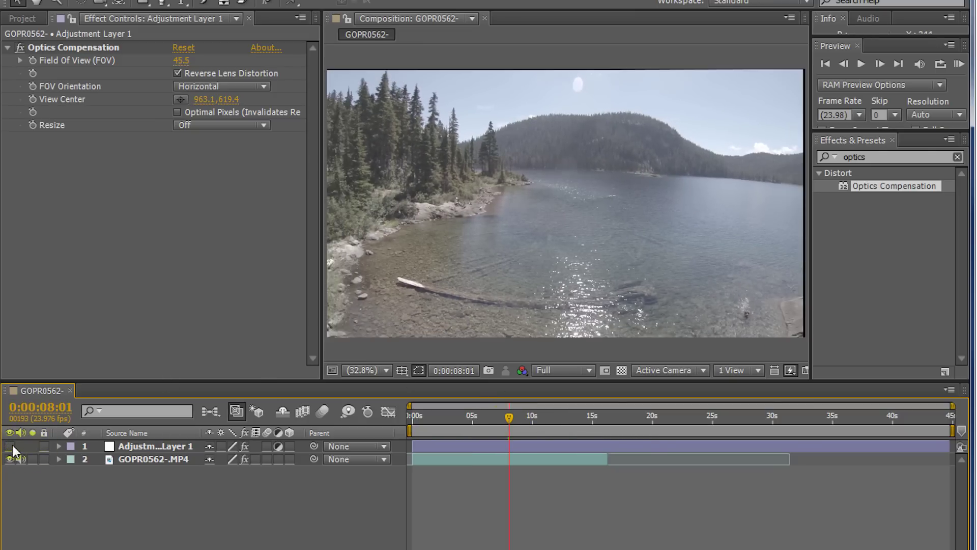
pyautogui.moveTo(524, 438); pyautogui.dragTo(427, 433)
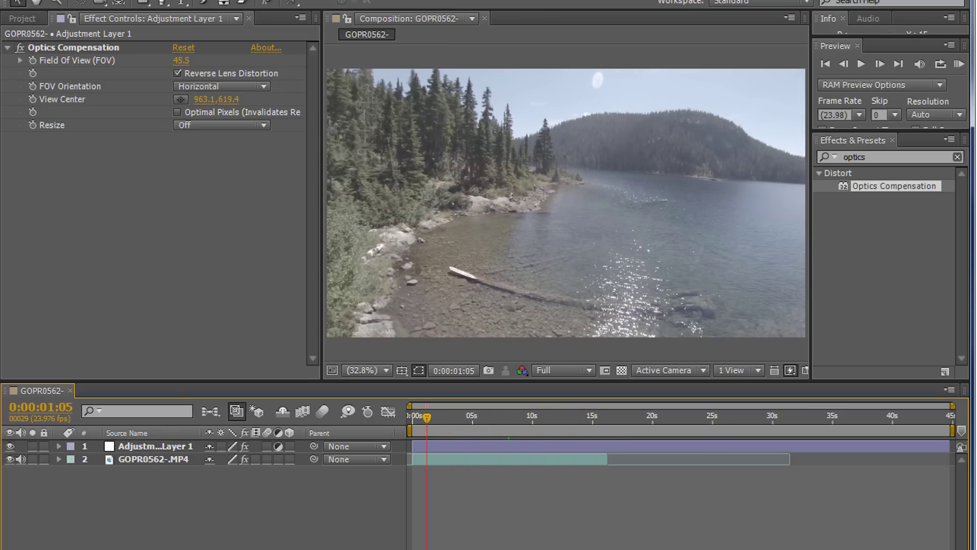
pyautogui.moveTo(411, 417); pyautogui.dragTo(496, 416)
# Save the project and widen the composition beyond 1920 px in Composition Settings
pyautogui.click(35, 2)
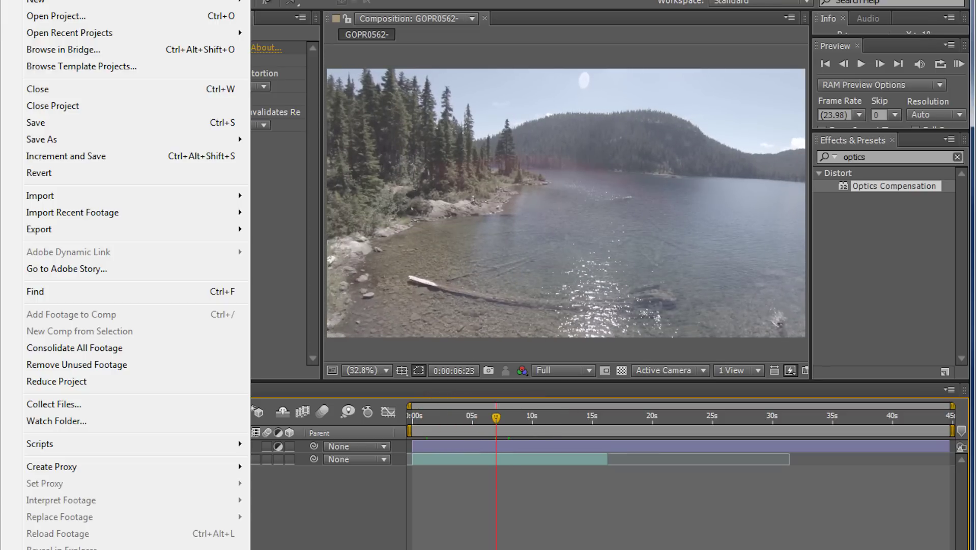
pyautogui.click(36, 123)
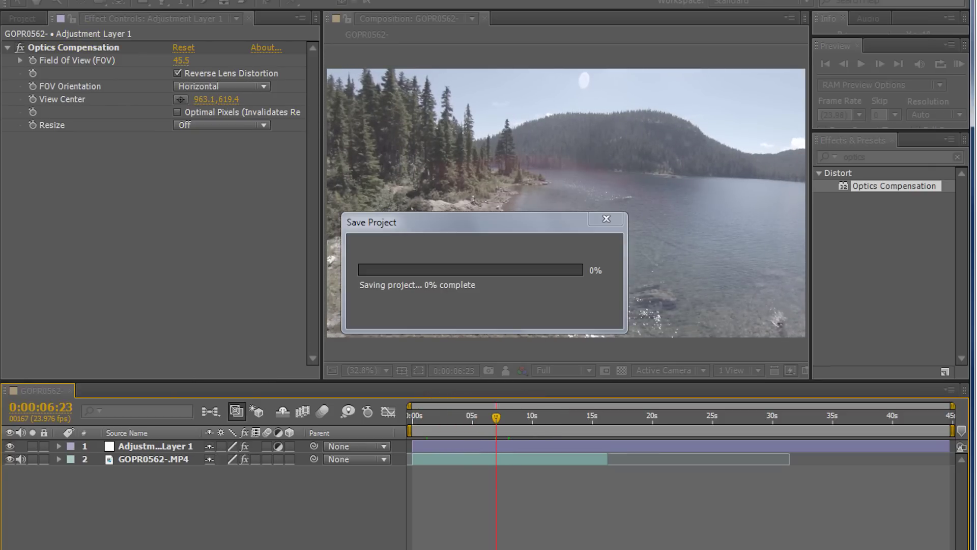
pyautogui.click(76, 2)
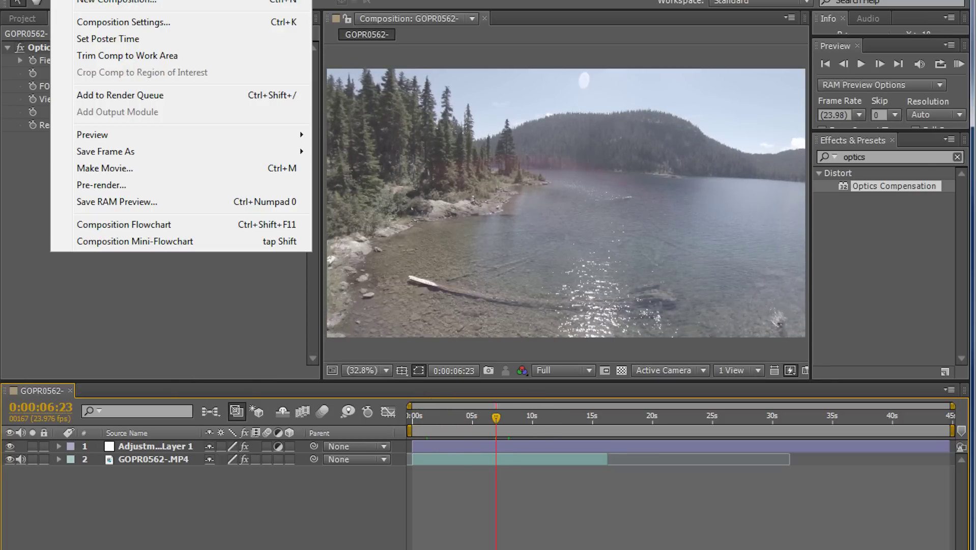
pyautogui.click(99, 22)
pyautogui.click(447, 219)
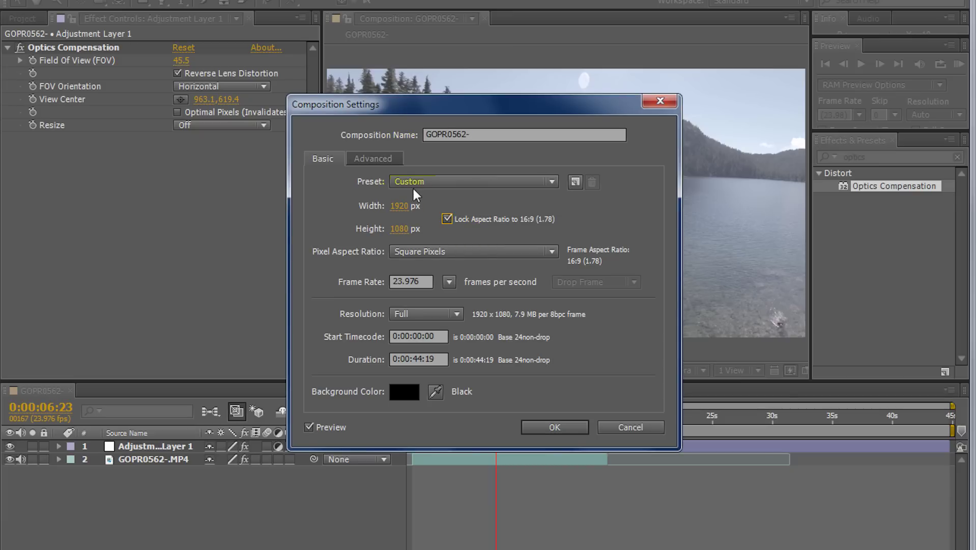
pyautogui.moveTo(399, 205); pyautogui.dragTo(504, 204)
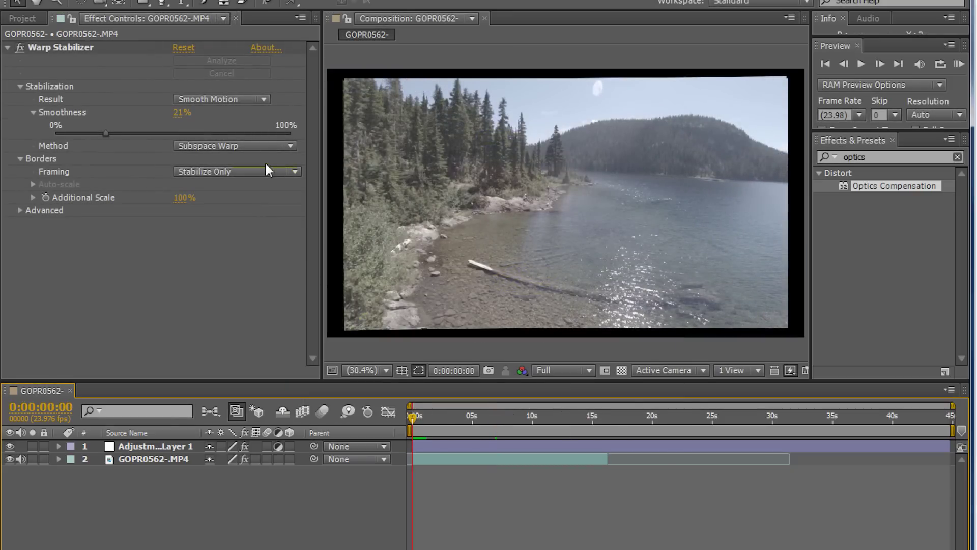
pyautogui.moveTo(415, 416)
pyautogui.mouseDown()
pyautogui.moveTo(466, 410)
pyautogui.moveTo(406, 421)
pyautogui.mouseUp()
# Switch the timeline to show layer names and widen the layer name column
pyautogui.click(155, 432)
pyautogui.click(155, 446)
pyautogui.click(156, 459)
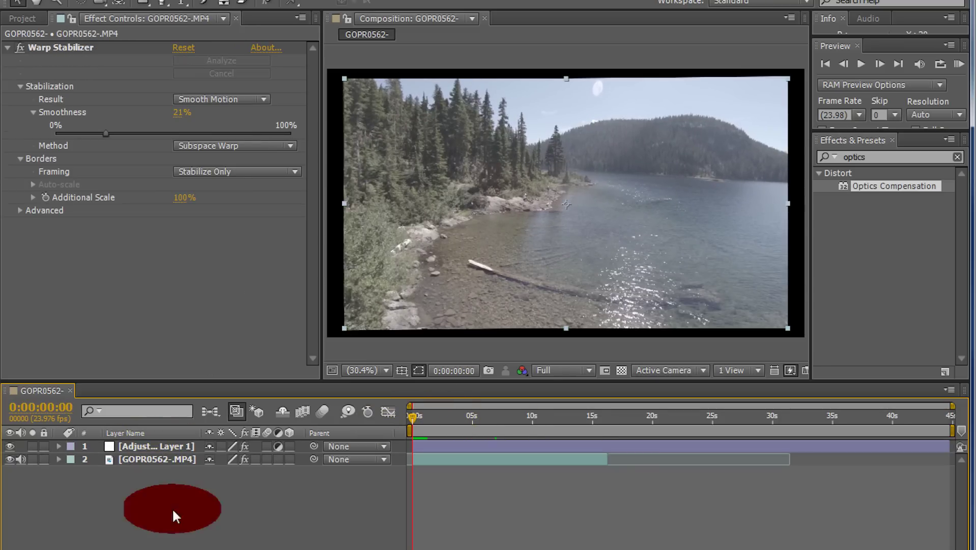
pyautogui.click(173, 515)
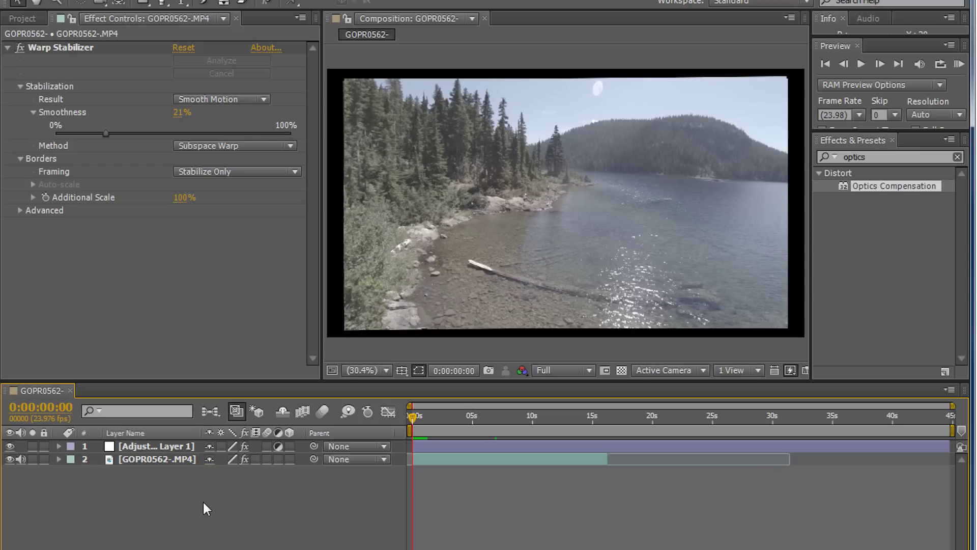
pyautogui.moveTo(177, 479); pyautogui.dragTo(151, 432)
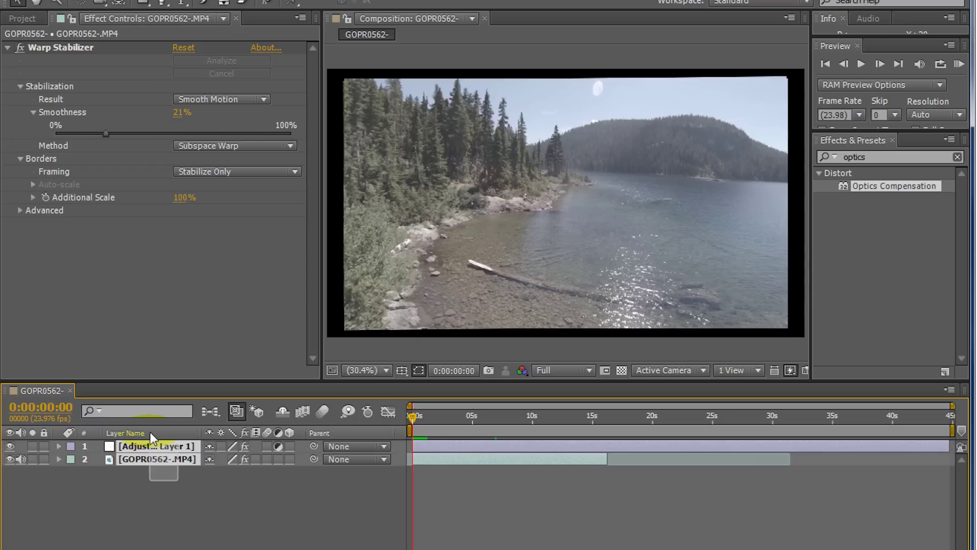
pyautogui.click(155, 523)
pyautogui.moveTo(199, 433); pyautogui.dragTo(247, 433)
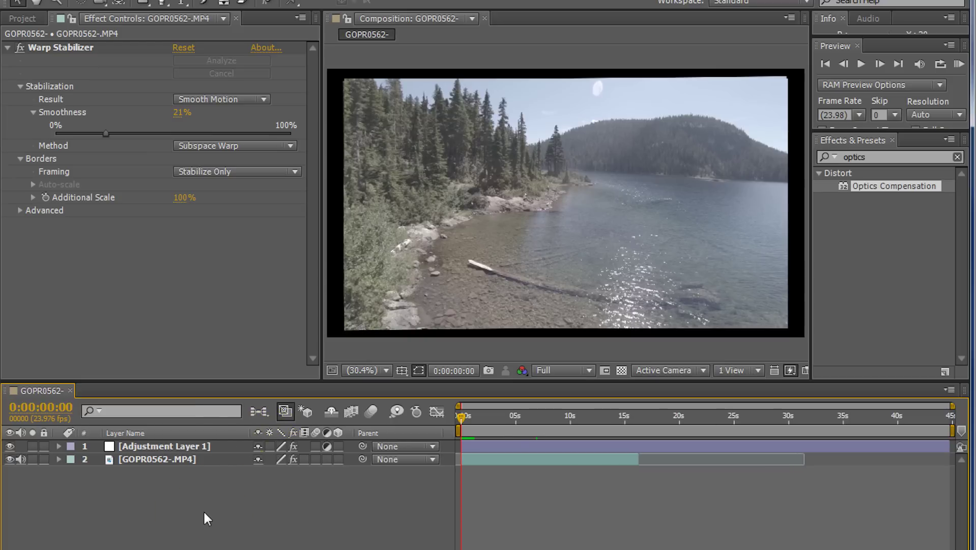
pyautogui.moveTo(203, 510); pyautogui.dragTo(167, 447)
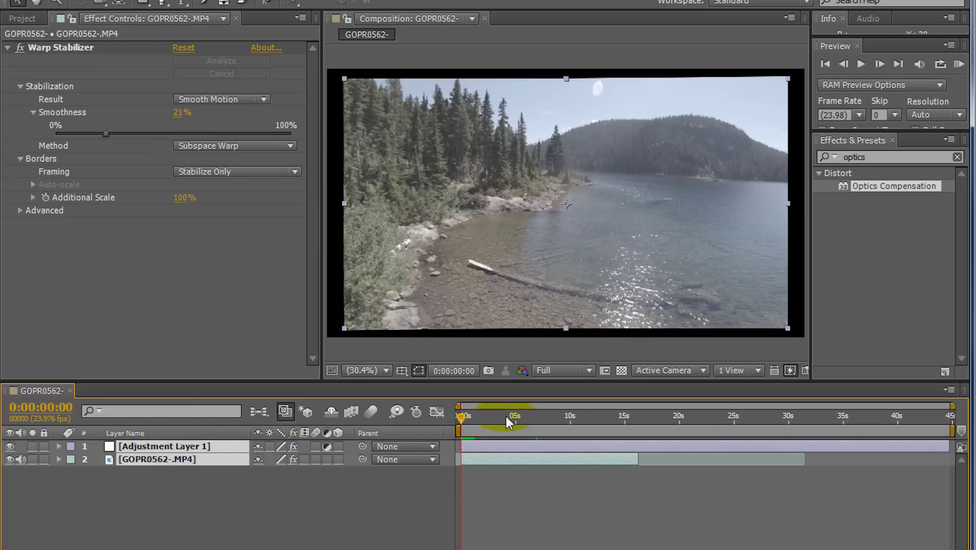
pyautogui.click(138, 446)
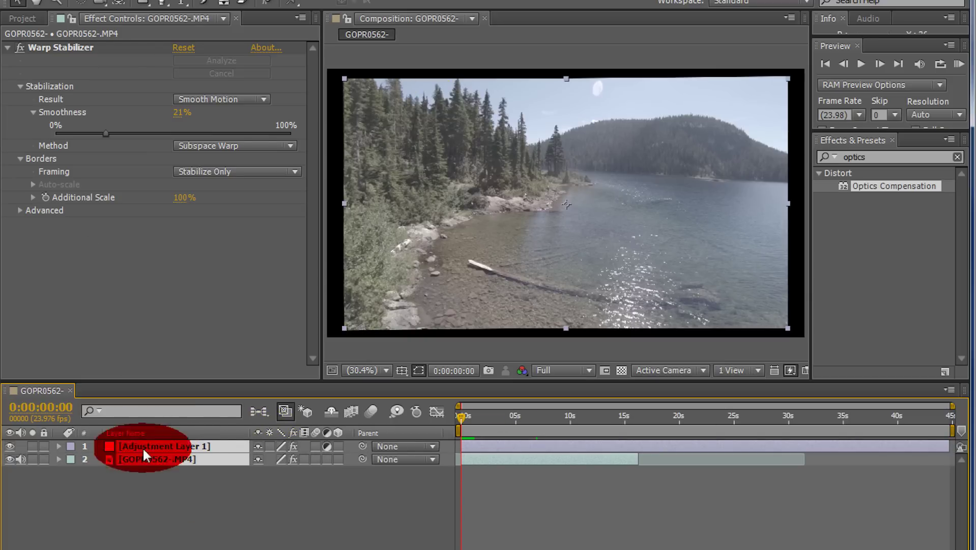
# Inspect the lens correction and stabilizer on each layer, then select both layers with Ctrl+A
pyautogui.click(176, 484)
pyautogui.click(169, 447)
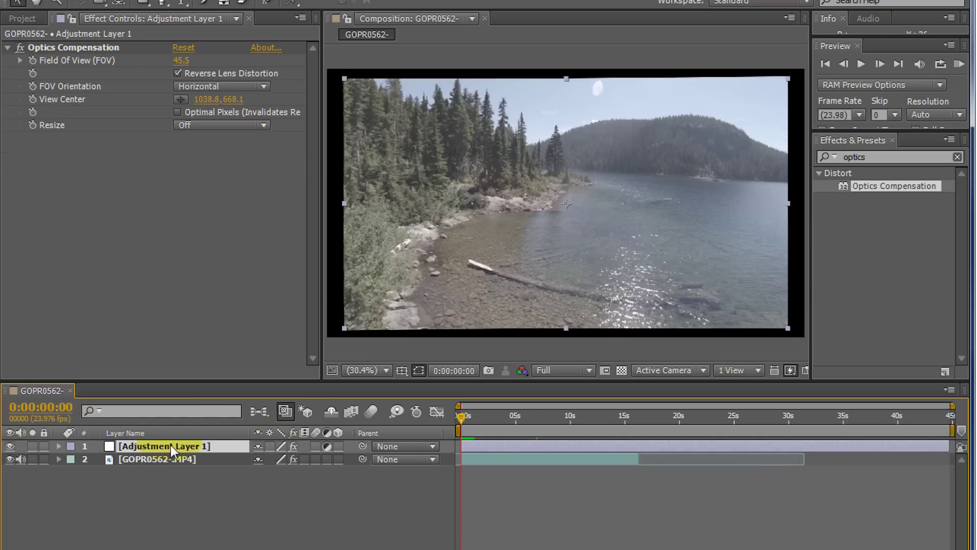
pyautogui.click(168, 460)
pyautogui.hotkey('ctrl', 'a')
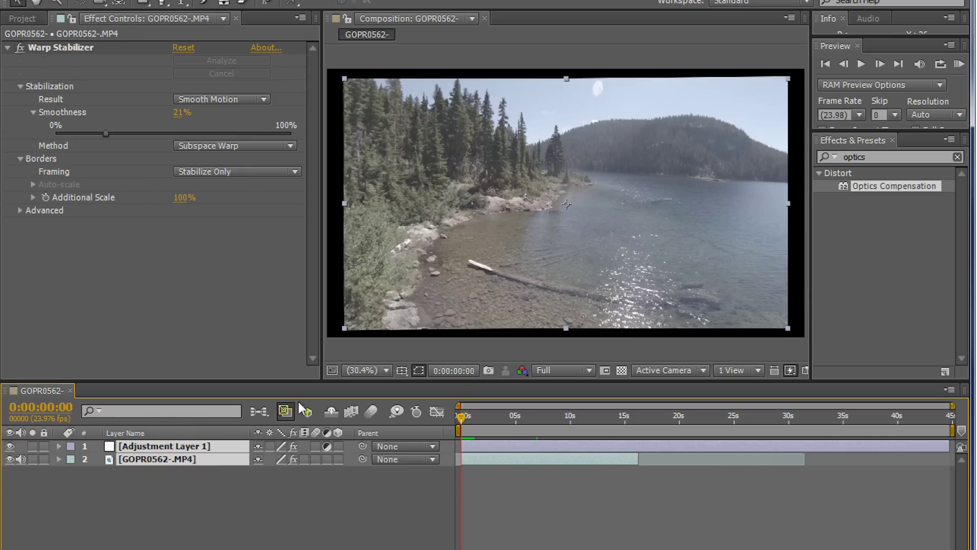
pyautogui.click(81, 3)
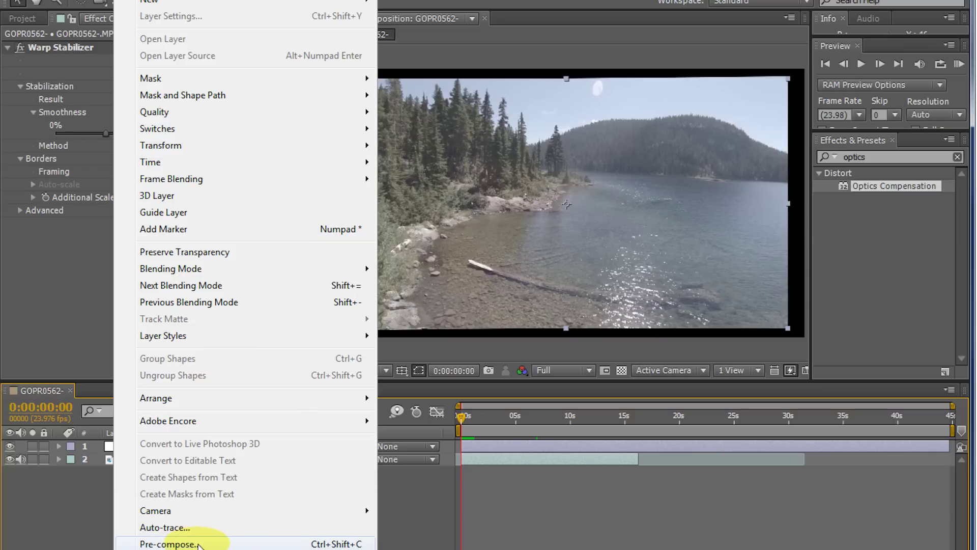
# Pre-compose both layers into a new composition named 'shot'
pyautogui.click(199, 545)
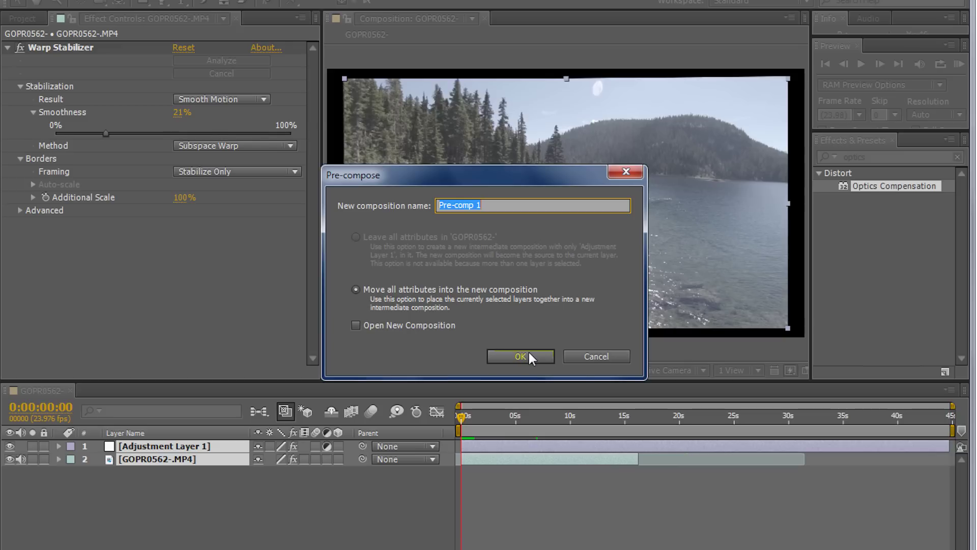
pyautogui.write('shot')
pyautogui.click(521, 356)
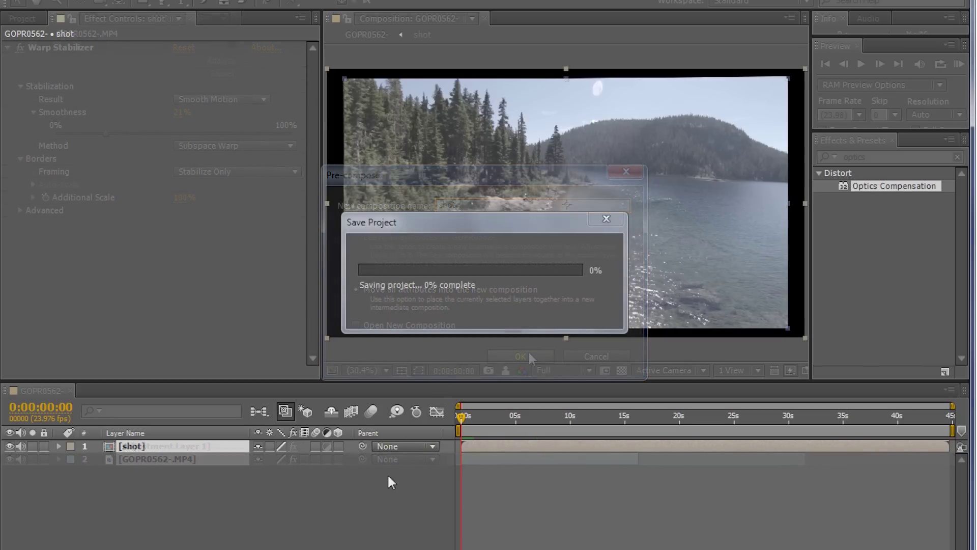
# Check the Composition Settings and close them without changes
pyautogui.click(96, 1)
pyautogui.click(84, 19)
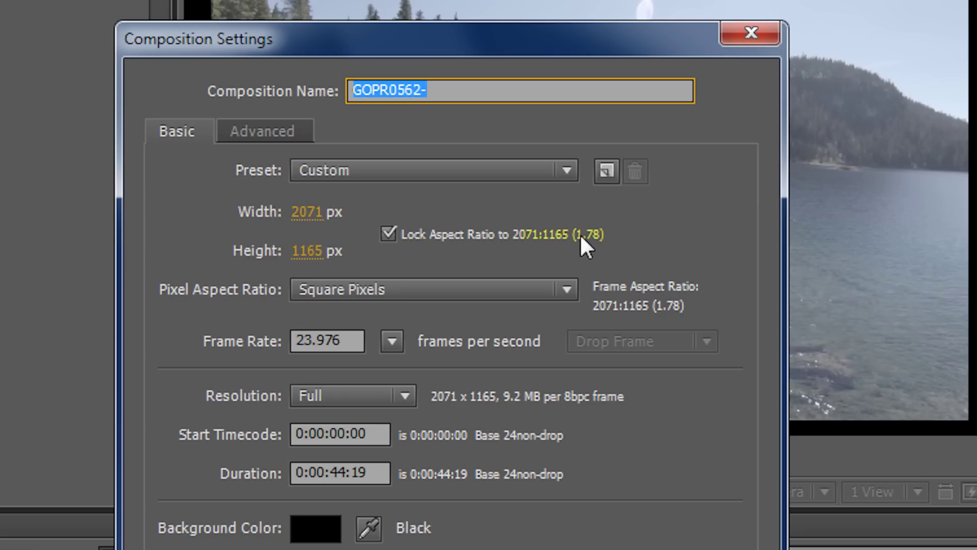
pyautogui.press('Return')
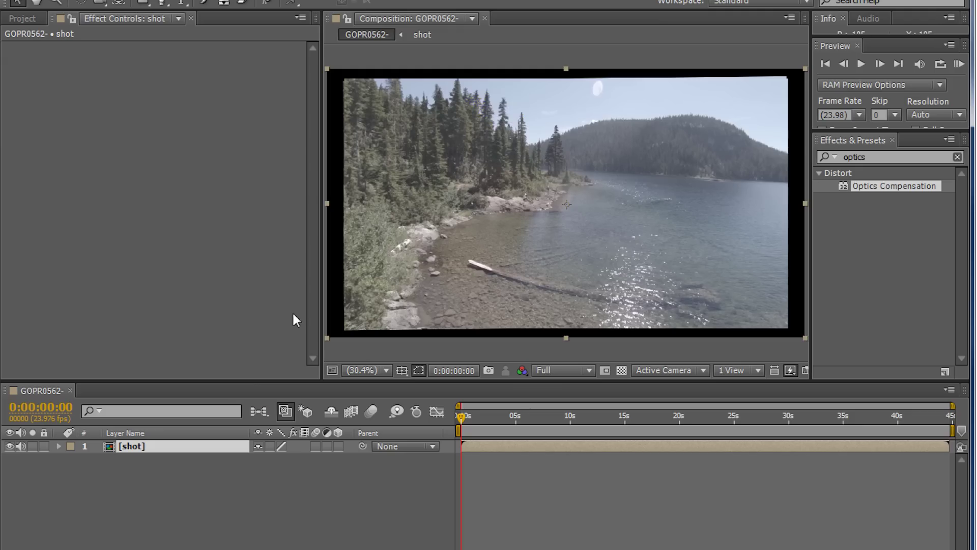
pyautogui.click(619, 92)
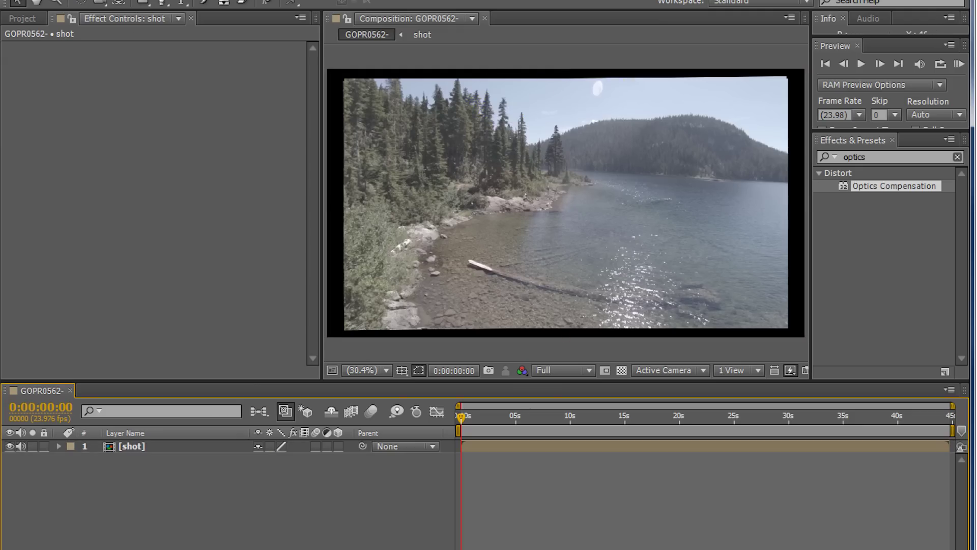
# Select the shot layer and set the composition width to 1920 in Composition Settings
pyautogui.hotkey('alt', 'c')
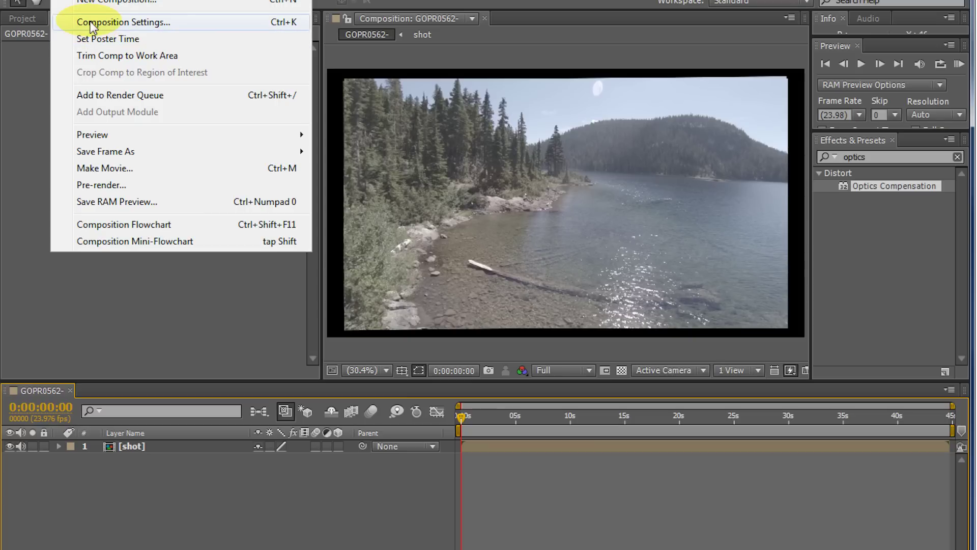
pyautogui.click(131, 446)
pyautogui.hotkey('alt', 'c')
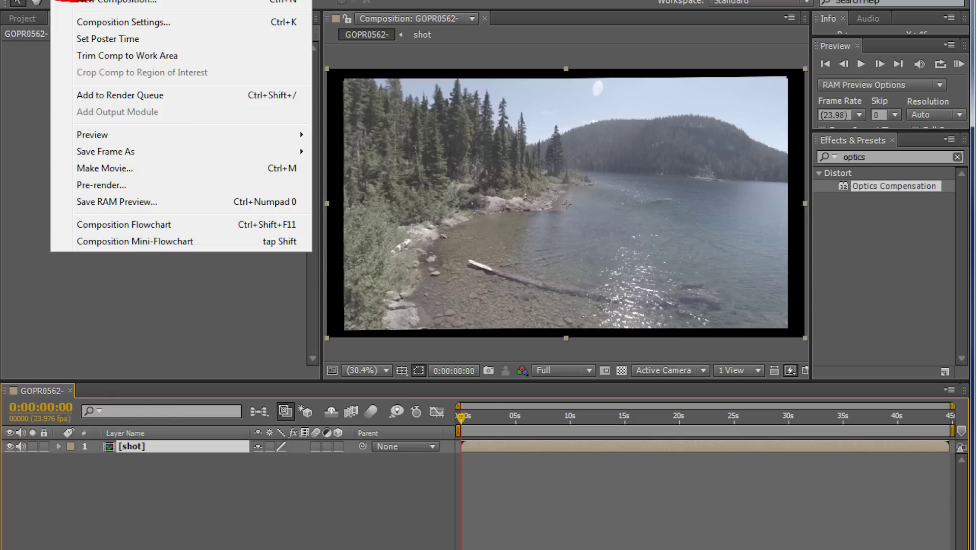
pyautogui.click(124, 22)
pyautogui.click(542, 429)
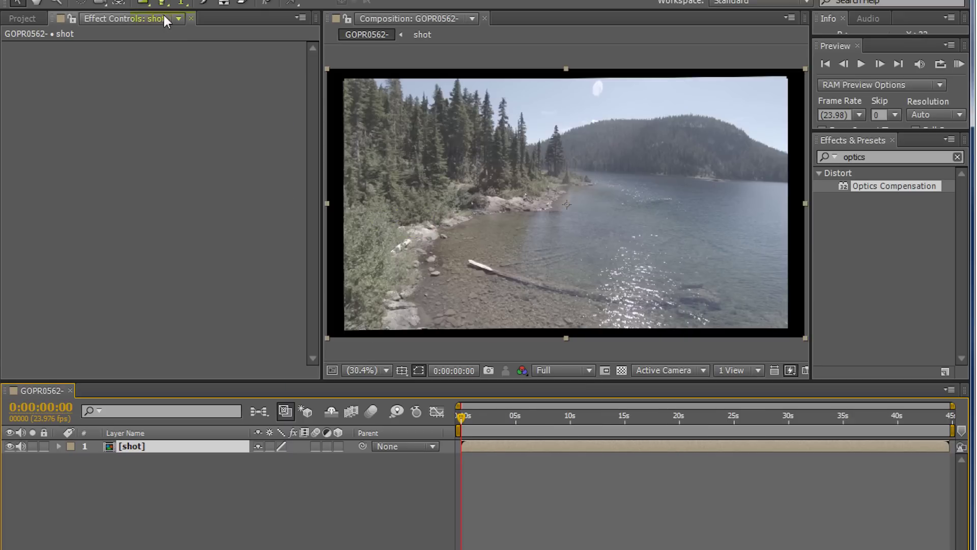
pyautogui.hotkey('alt', 'c')
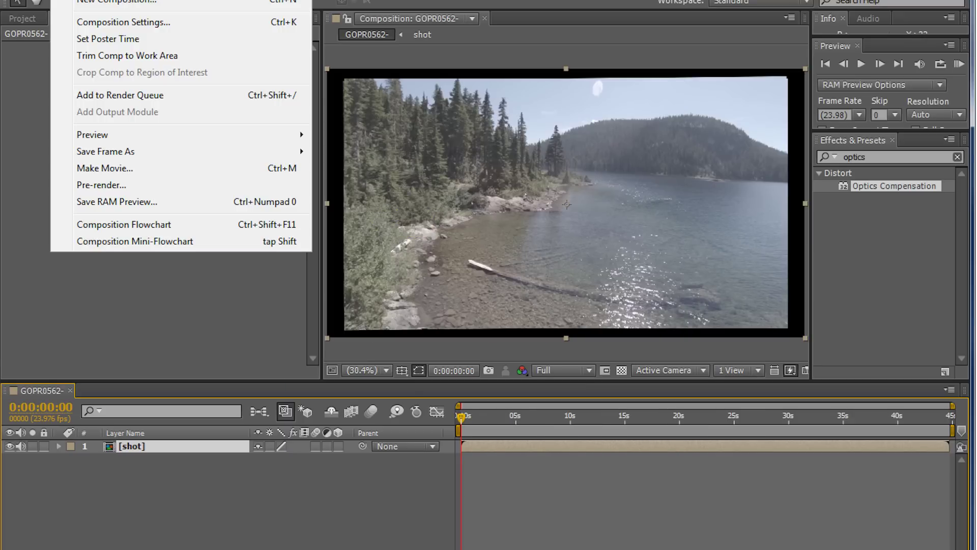
pyautogui.click(101, 23)
pyautogui.click(407, 206)
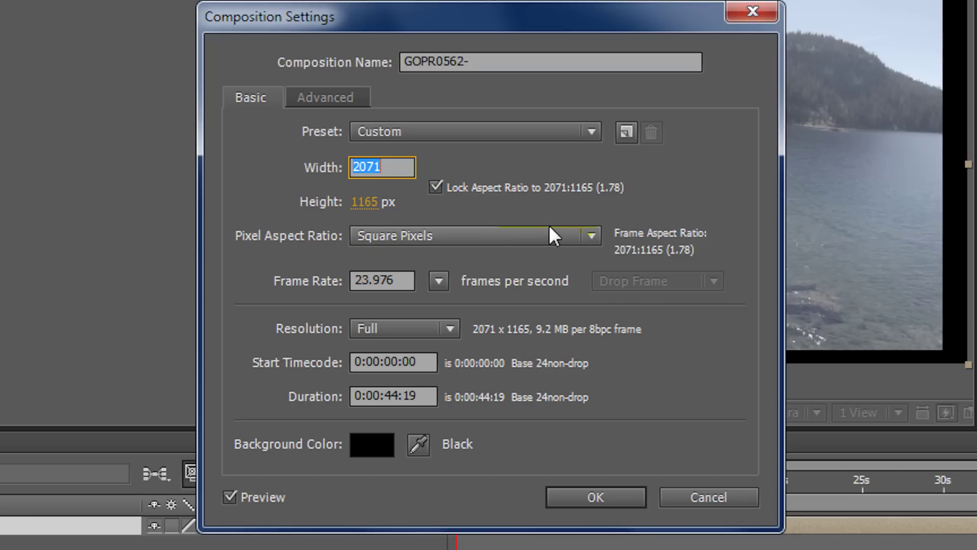
pyautogui.write('1920')
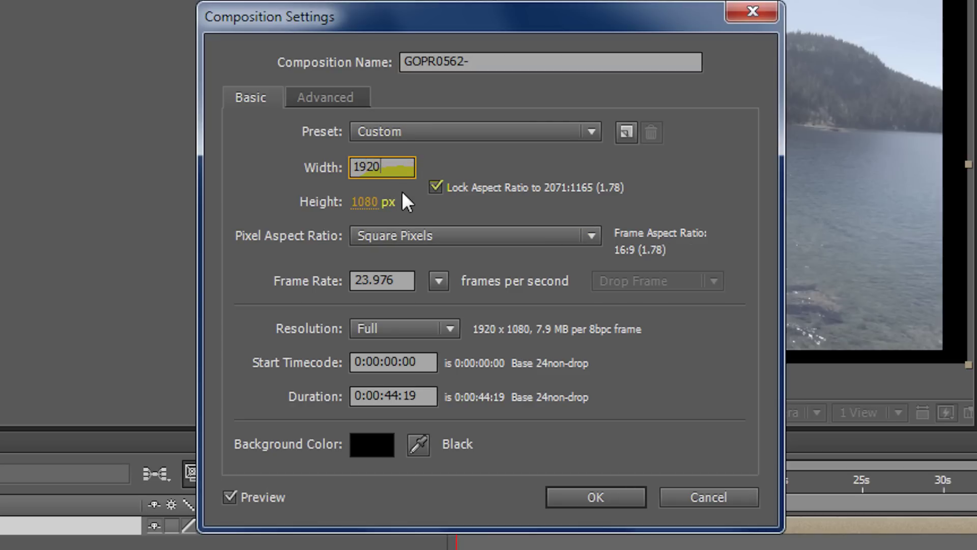
pyautogui.press('Return')
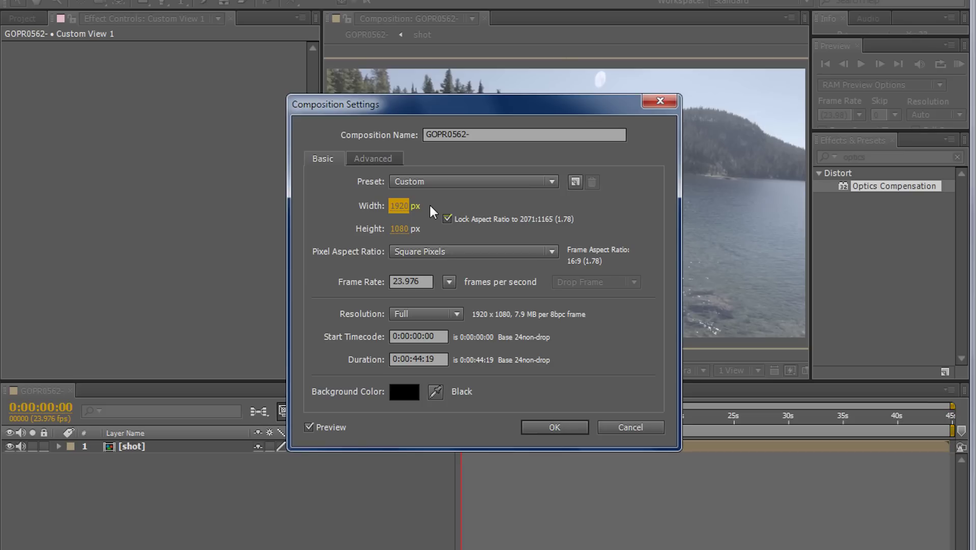
# Apply the 2.4-croppingquality preset for a 1920 x 800 frame and confirm
pyautogui.moveTo(432, 103); pyautogui.dragTo(624, 133)
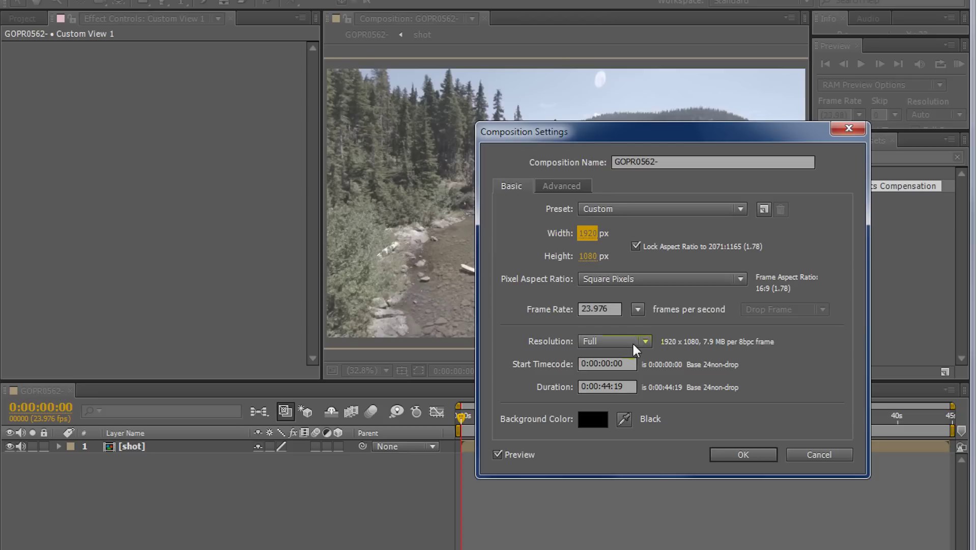
pyautogui.click(622, 209)
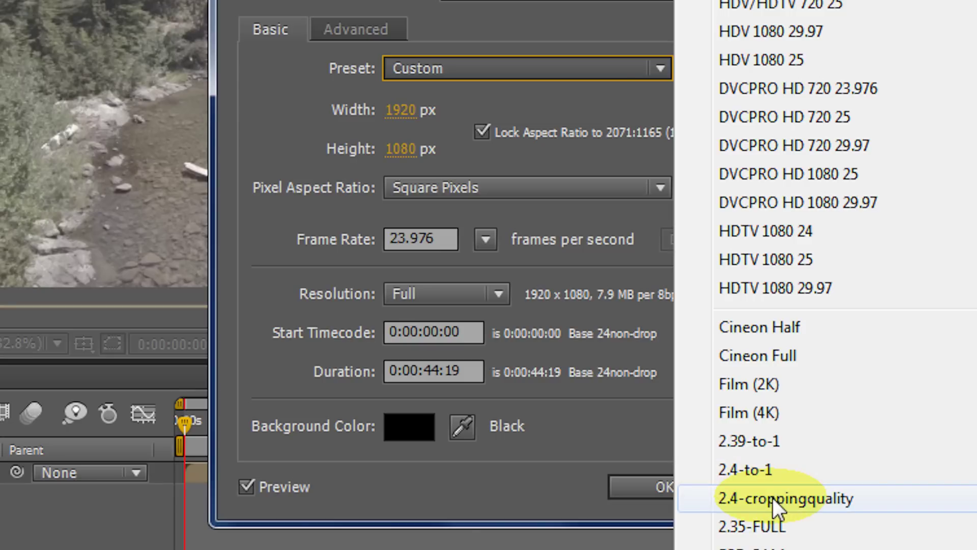
pyautogui.click(772, 498)
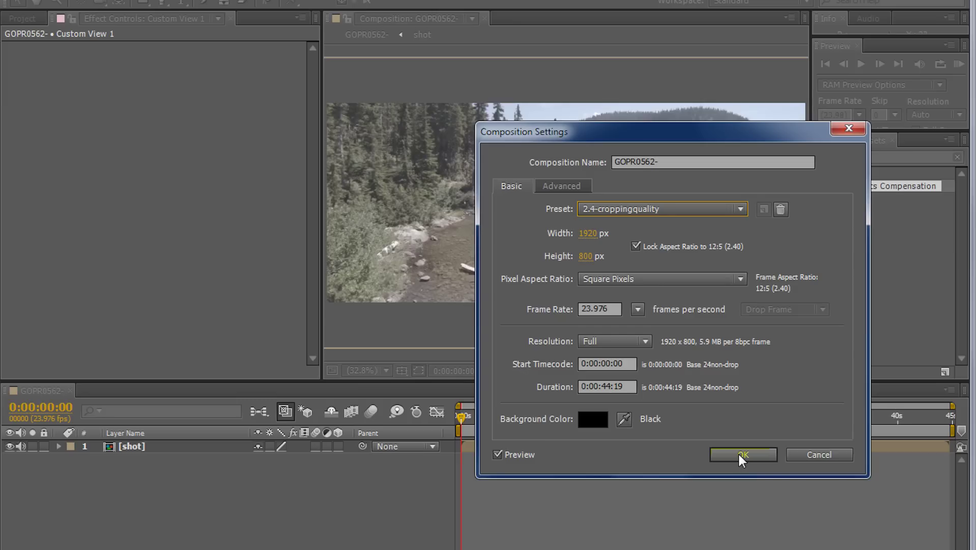
pyautogui.click(741, 457)
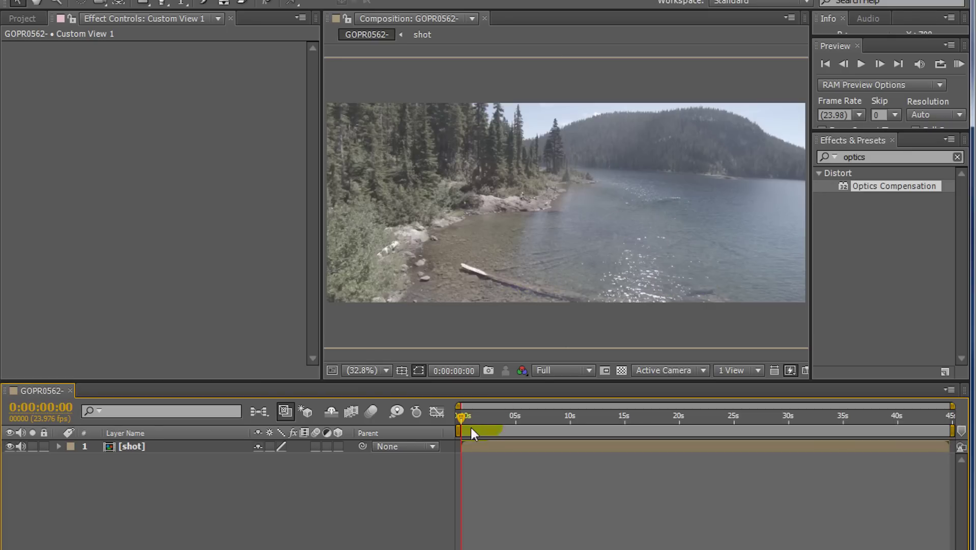
# Select the shot layer, nudge it slightly up and left, and fit the viewer
pyautogui.click(115, 443)
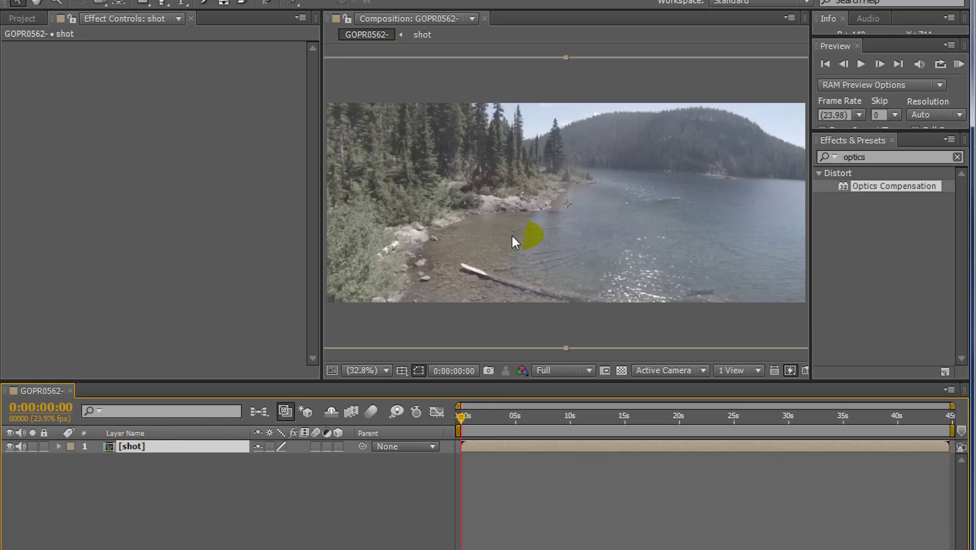
pyautogui.moveTo(548, 243)
pyautogui.mouseDown()
pyautogui.moveTo(553, 249)
pyautogui.moveTo(547, 241)
pyautogui.mouseUp()
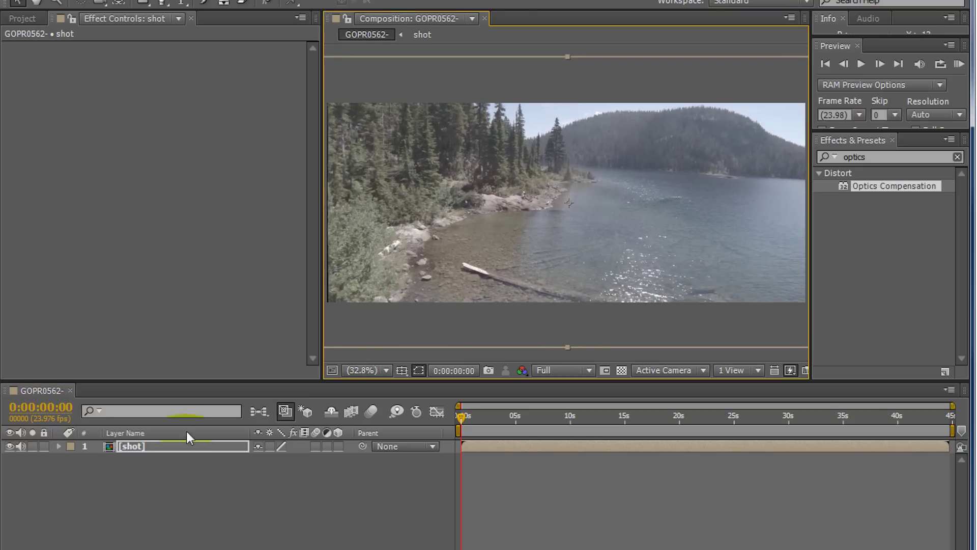
pyautogui.click(59, 446)
pyautogui.moveTo(490, 212); pyautogui.dragTo(535, 235)
pyautogui.click(387, 370)
pyautogui.click(415, 111)
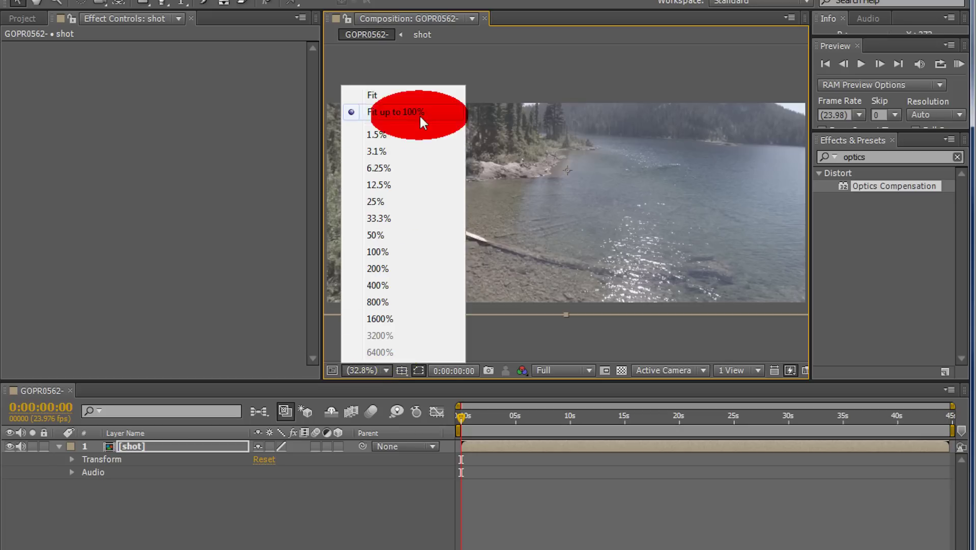
# Keyframe Anchor Point, Position, Scale, Rotation and Opacity at 0s, with Position at 960.0,262.6
pyautogui.click(72, 459)
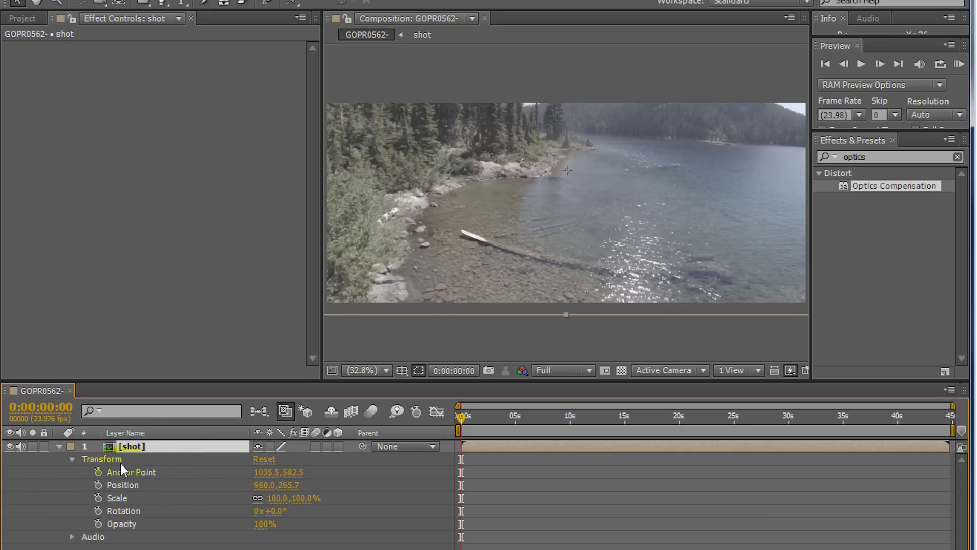
pyautogui.click(98, 472)
pyautogui.click(98, 485)
pyautogui.click(97, 498)
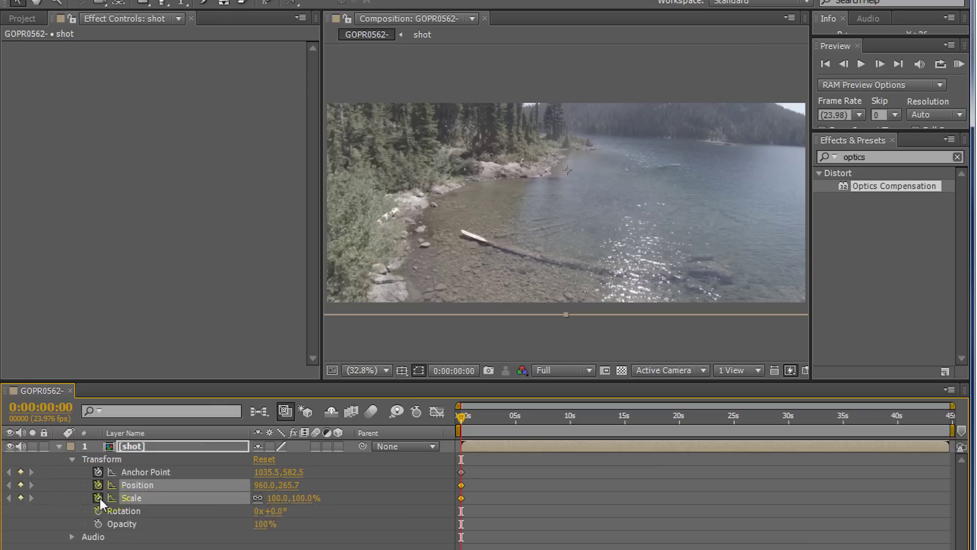
pyautogui.click(98, 510)
pyautogui.click(97, 523)
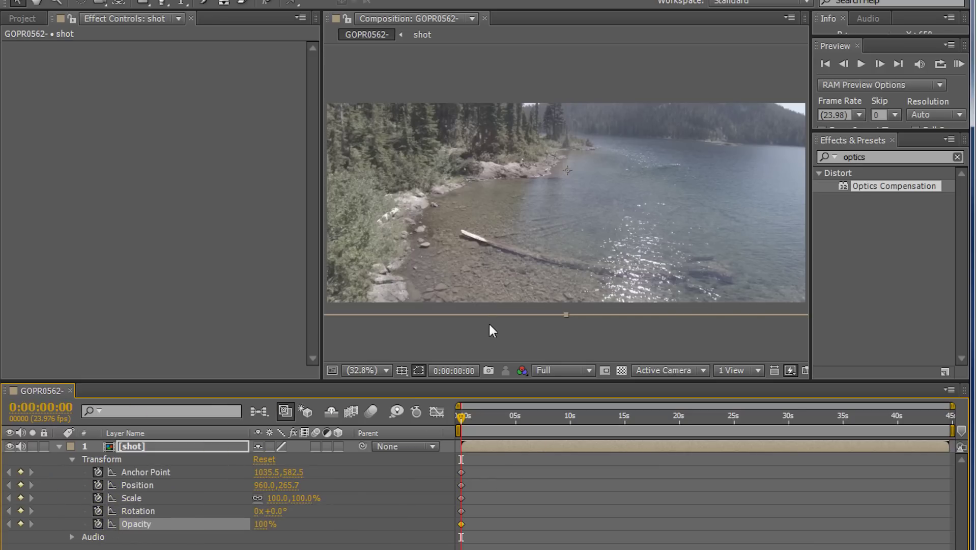
pyautogui.moveTo(633, 261); pyautogui.dragTo(628, 271)
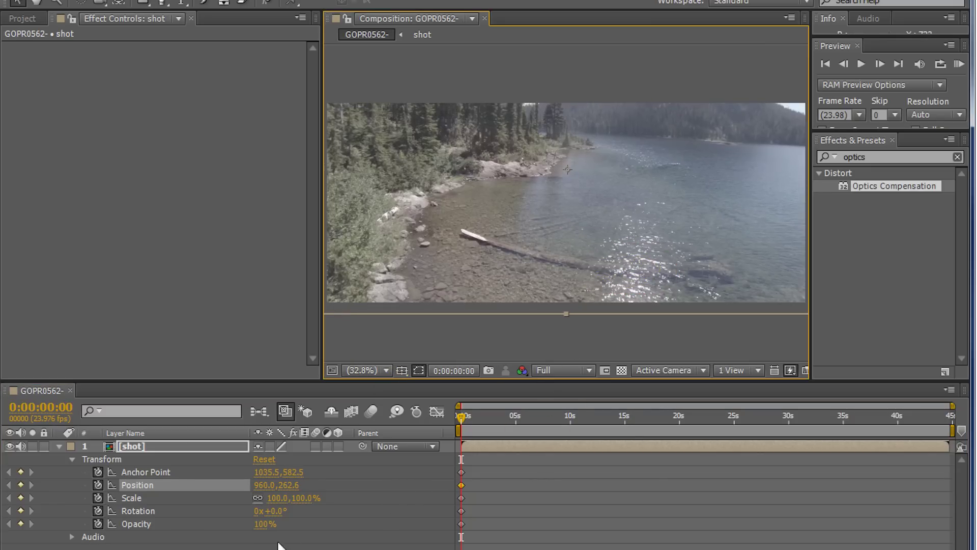
pyautogui.press('KP_Subtract')
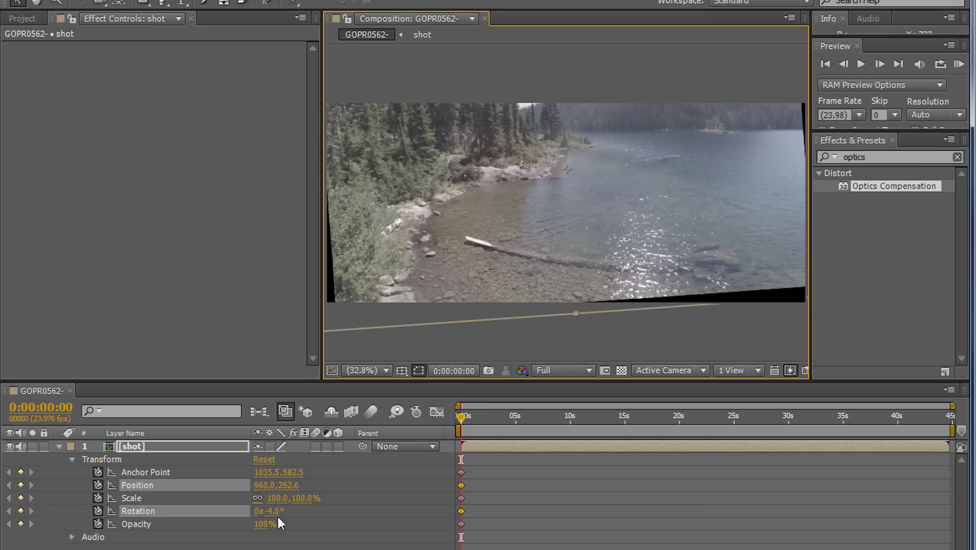
pyautogui.press('KP_Add')
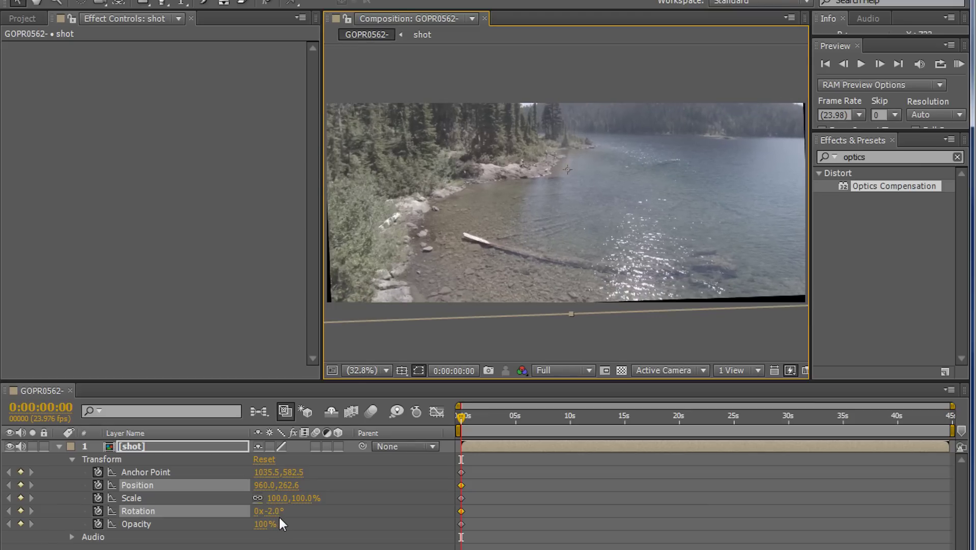
pyautogui.click(280, 515)
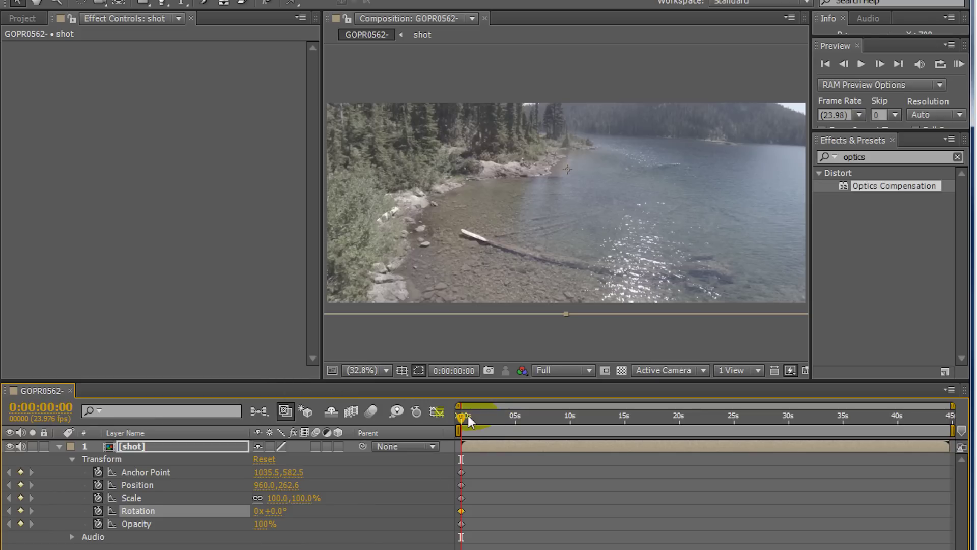
# At 0:00:16:04, lower the shot to 963.1,500.7, keyframe all five transform properties and select them
pyautogui.moveTo(493, 420); pyautogui.dragTo(637, 416)
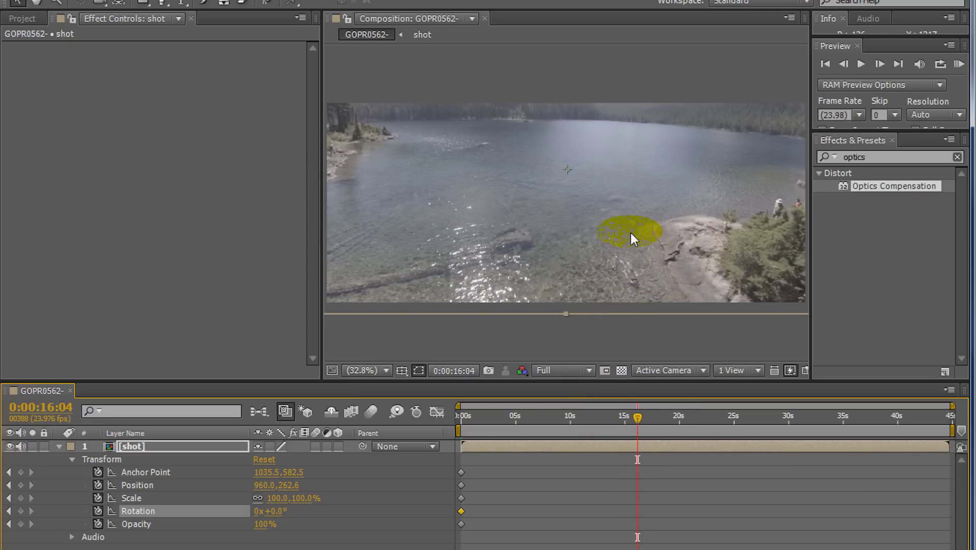
pyautogui.moveTo(631, 233); pyautogui.dragTo(633, 297)
pyautogui.click(656, 447)
pyautogui.click(20, 472)
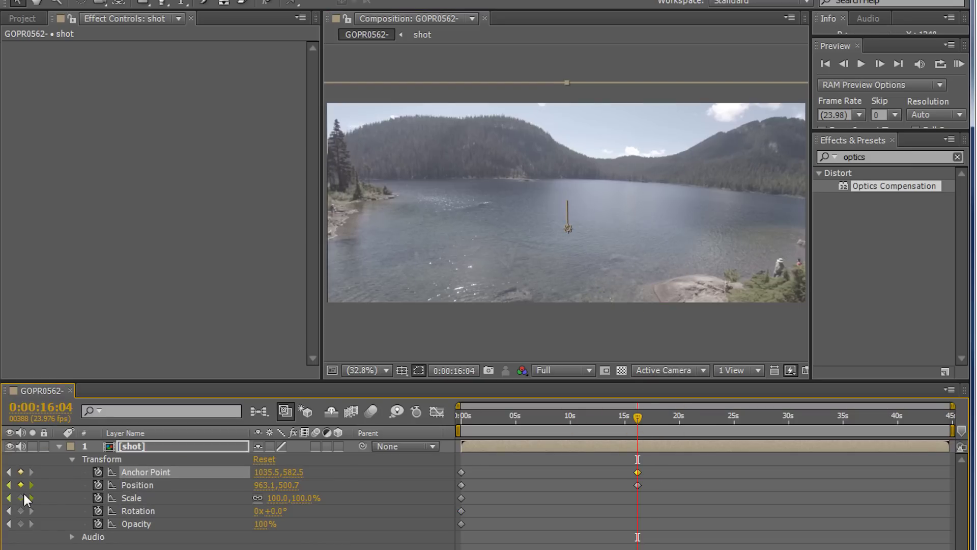
pyautogui.click(20, 497)
pyautogui.click(20, 511)
pyautogui.click(21, 524)
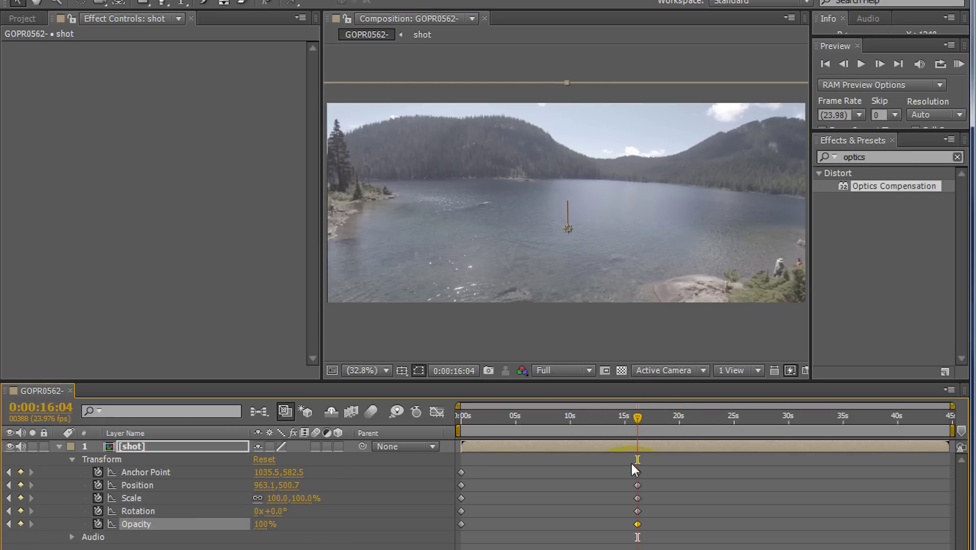
pyautogui.moveTo(626, 461); pyautogui.dragTo(633, 534)
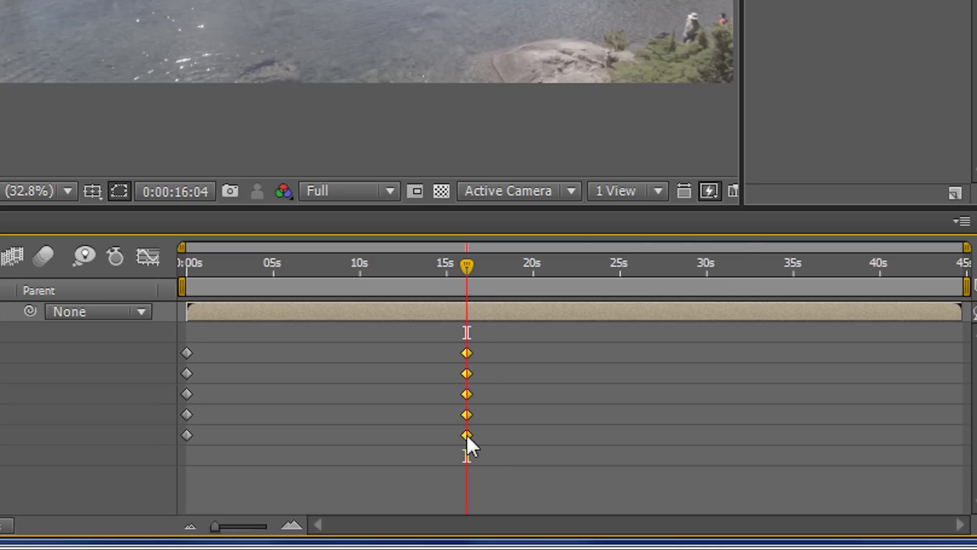
# Apply Easy Ease (F9) to the five keyframes at 16:04 and return to 0:00:00:00
pyautogui.rightClick(637, 524)
pyautogui.moveTo(499, 421)
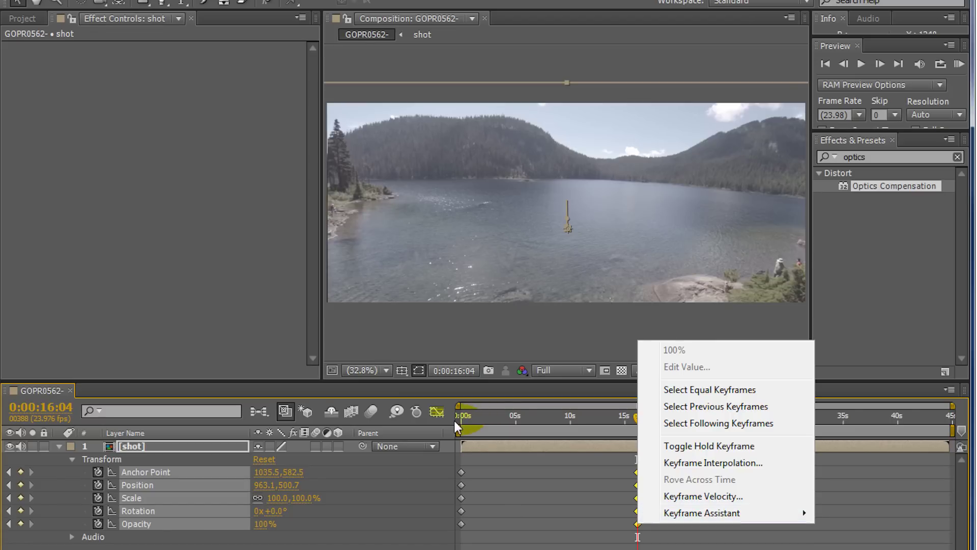
pyautogui.moveTo(679, 510)
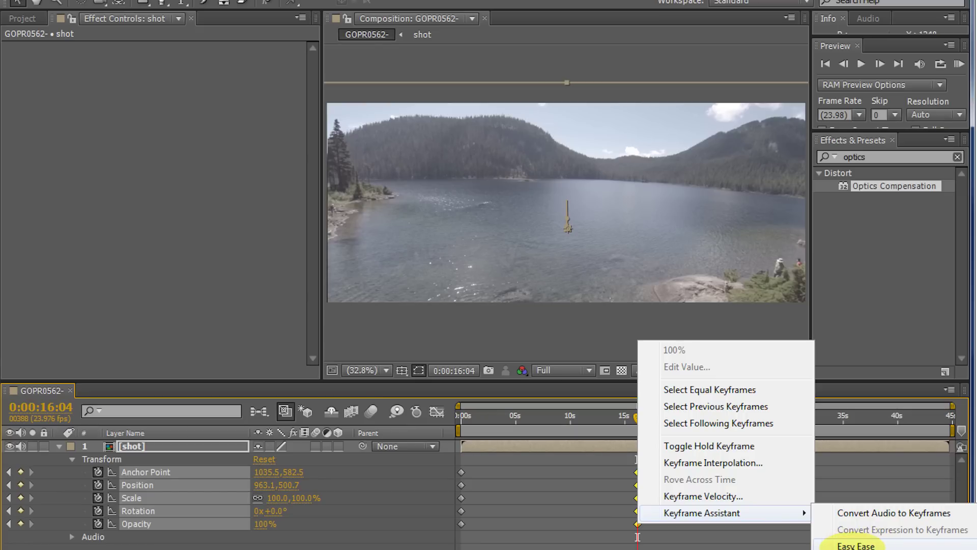
pyautogui.press('F9')
pyautogui.moveTo(641, 417); pyautogui.dragTo(452, 423)
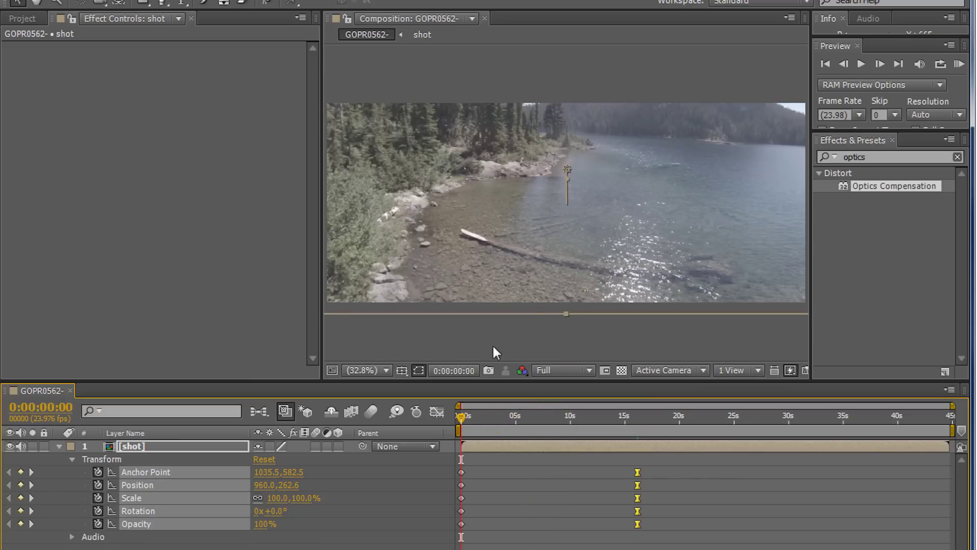
pyautogui.click(571, 427)
# Preview the eased move at Quarter resolution and end the work area near 0:00:16:14
pyautogui.click(461, 418)
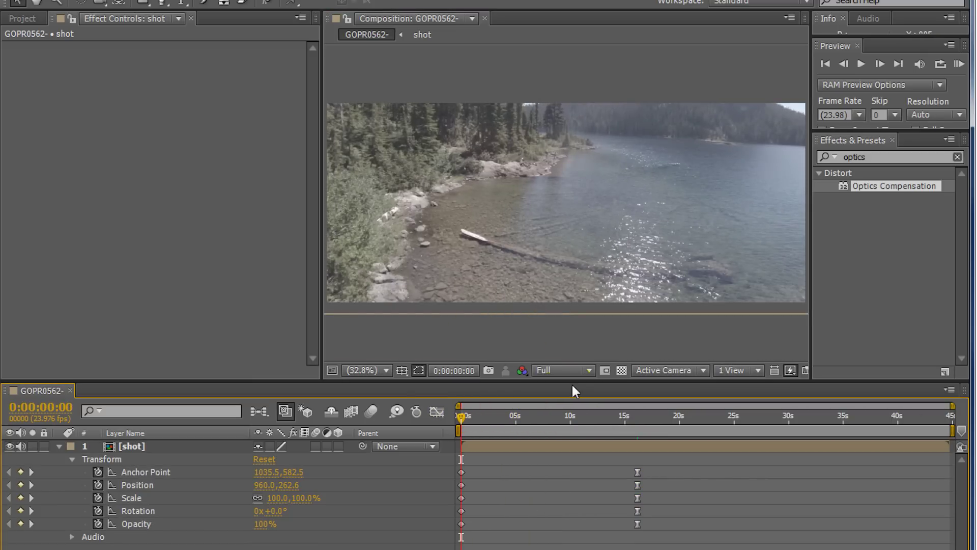
pyautogui.click(560, 369)
pyautogui.click(577, 460)
pyautogui.press('space')
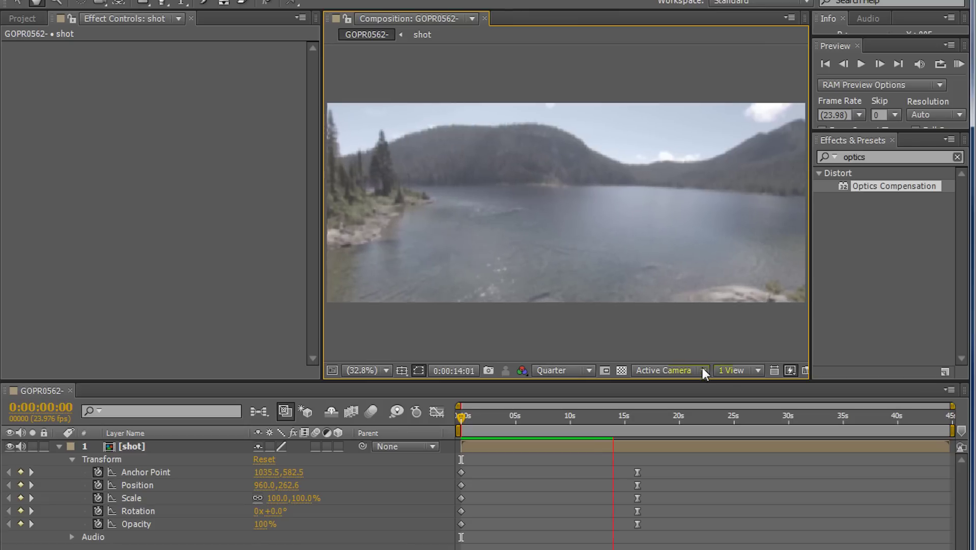
pyautogui.click(639, 445)
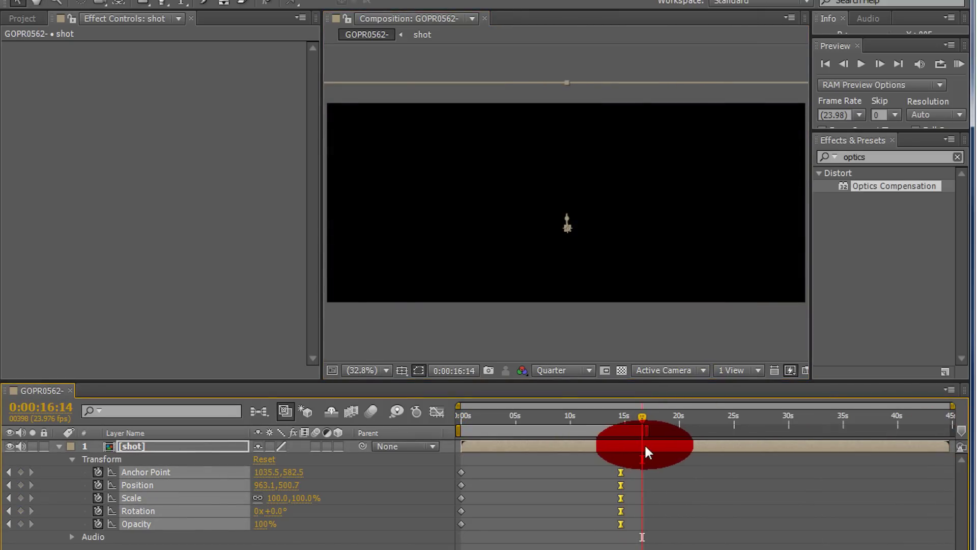
pyautogui.press('n')
pyautogui.moveTo(642, 417); pyautogui.dragTo(436, 417)
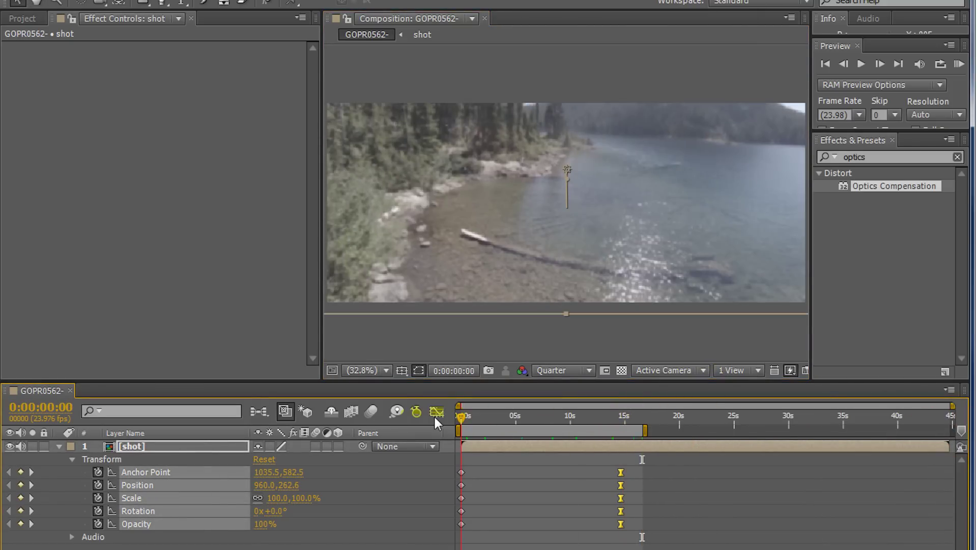
pyautogui.click(485, 340)
# Restore Full preview resolution and save the project
pyautogui.click(562, 370)
pyautogui.click(565, 408)
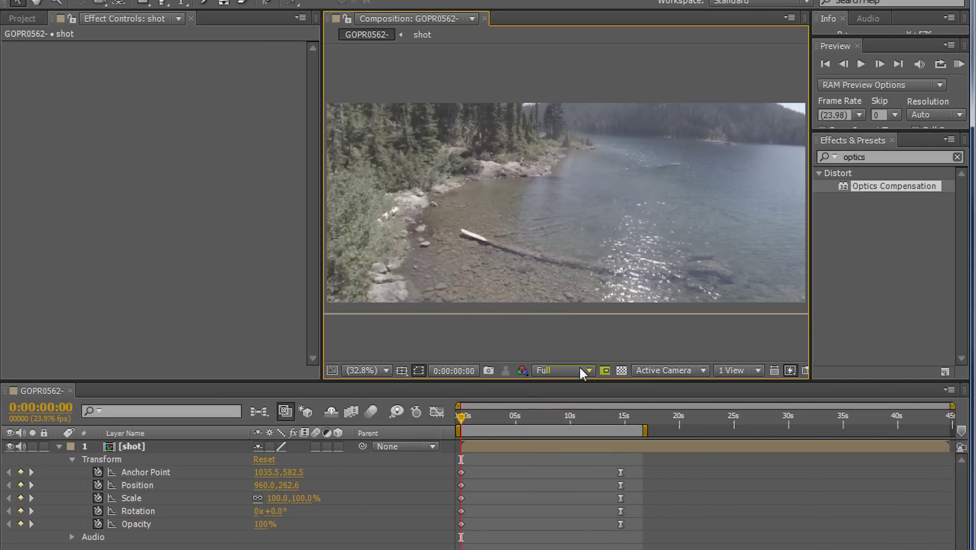
pyautogui.hotkey('alt', 'f')
pyautogui.click(49, 131)
# Collapse the shot layer and add a new adjustment layer above it
pyautogui.click(59, 446)
pyautogui.rightClick(162, 506)
pyautogui.moveTo(190, 494)
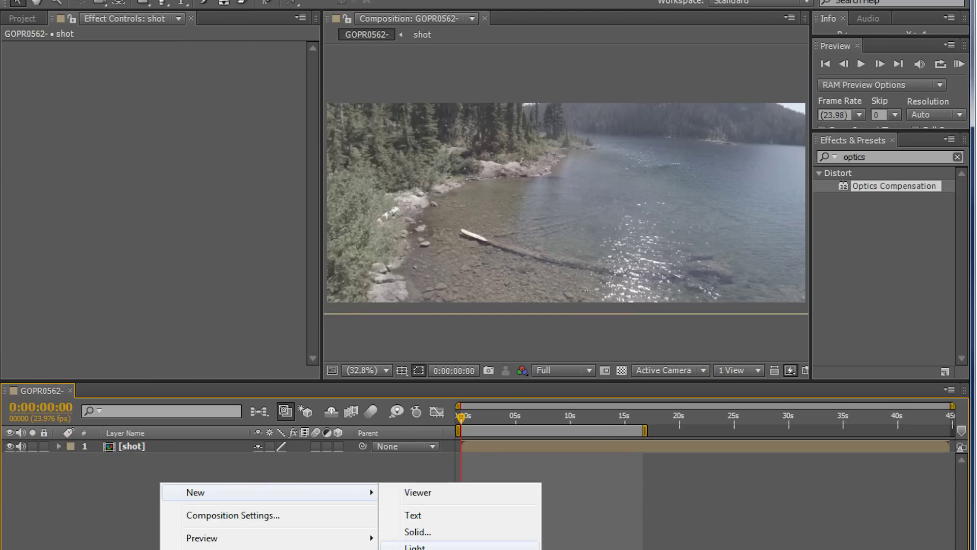
pyautogui.click(433, 549)
# Search effects for 'color', apply Color Balance to the adjustment layer, and preview the clip's start
pyautogui.click(859, 157)
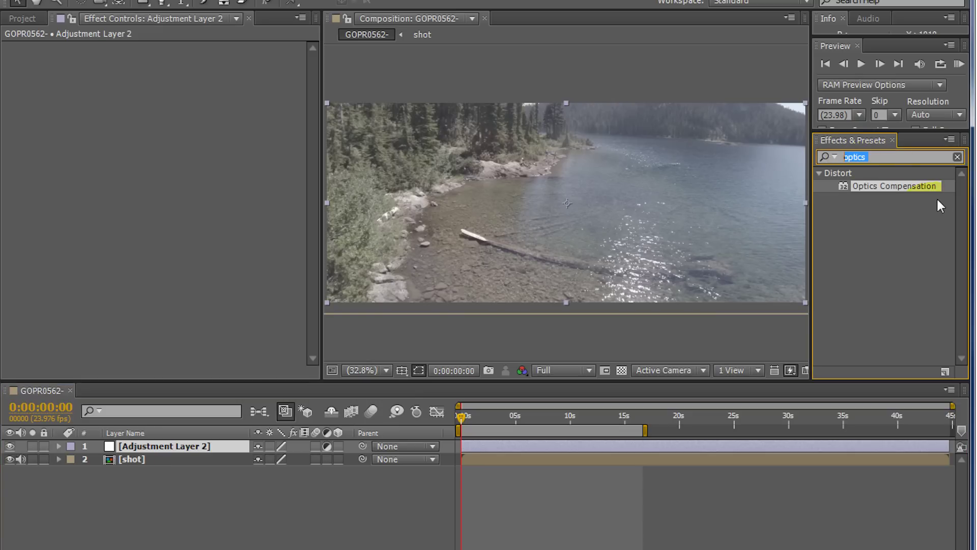
pyautogui.press('BackSpace')
pyautogui.write('copl')
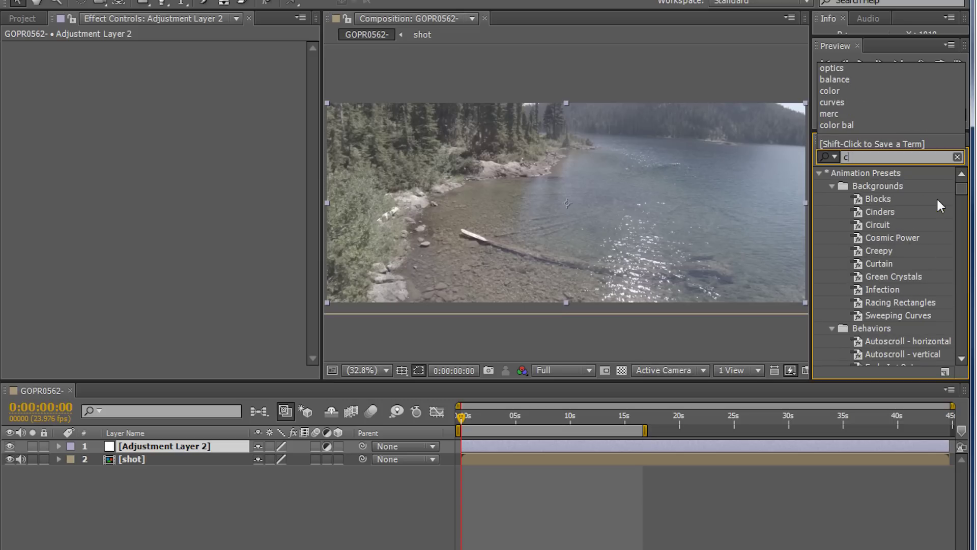
pyautogui.press('BackSpace')
pyautogui.press('BackSpace')
pyautogui.write('lor')
pyautogui.scroll(-6, 936, 197)
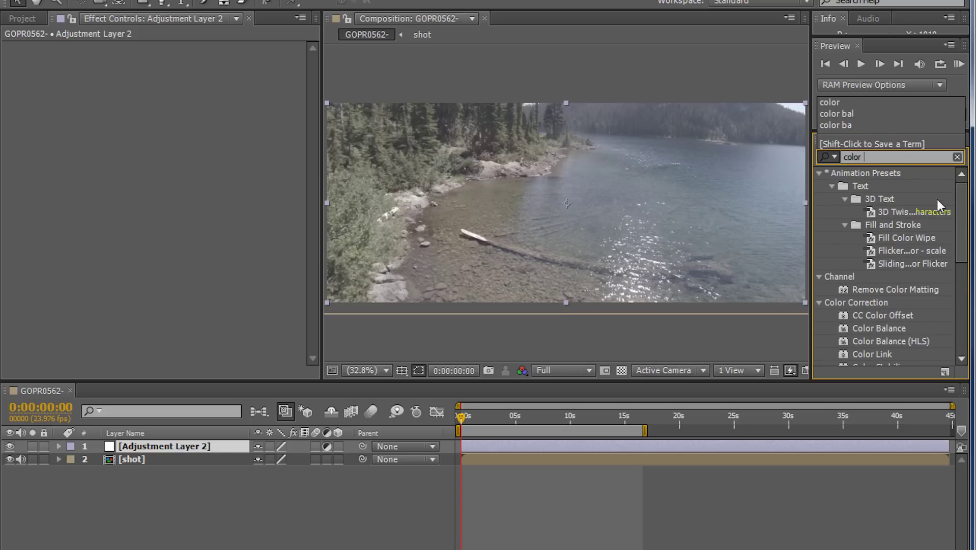
pyautogui.moveTo(881, 328); pyautogui.dragTo(221, 446)
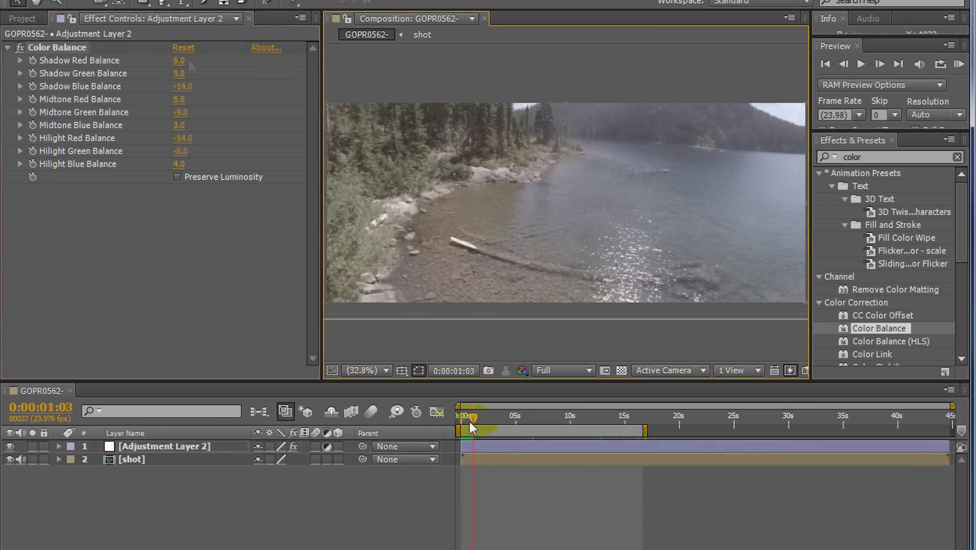
pyautogui.moveTo(470, 421)
pyautogui.mouseDown()
pyautogui.moveTo(459, 423)
pyautogui.moveTo(472, 426)
pyautogui.mouseUp()
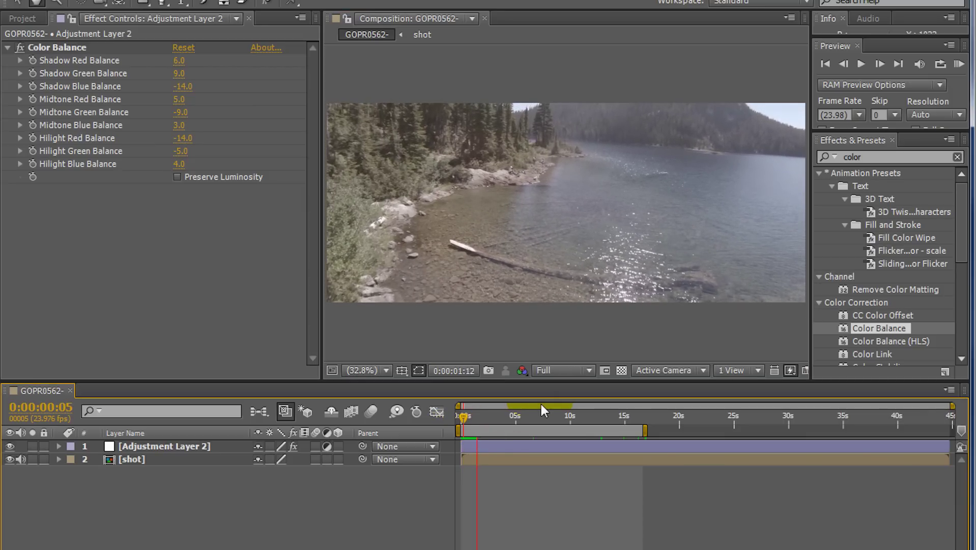
pyautogui.press('space')
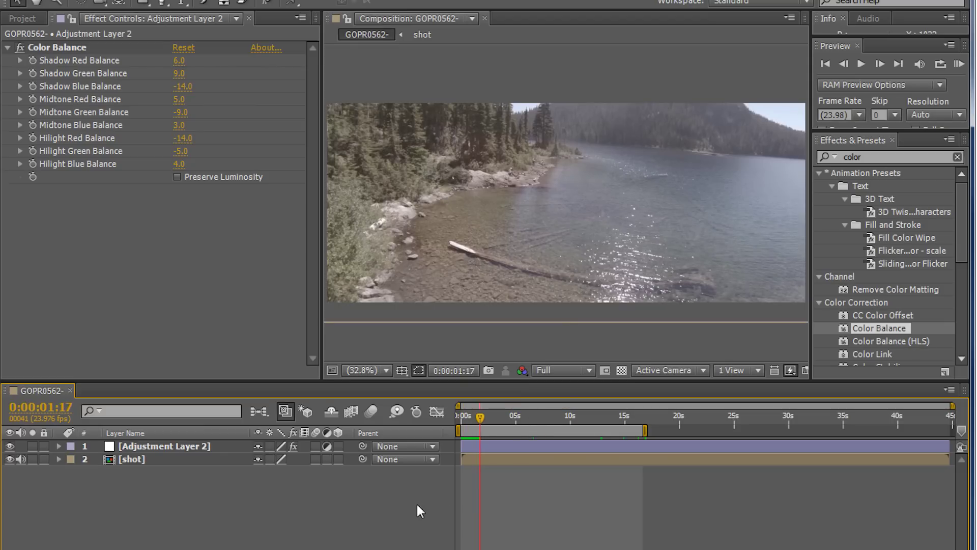
# Apply Curves to the adjustment layer and bend the RGB curve into a contrast S-shape
pyautogui.doubleClick(877, 158)
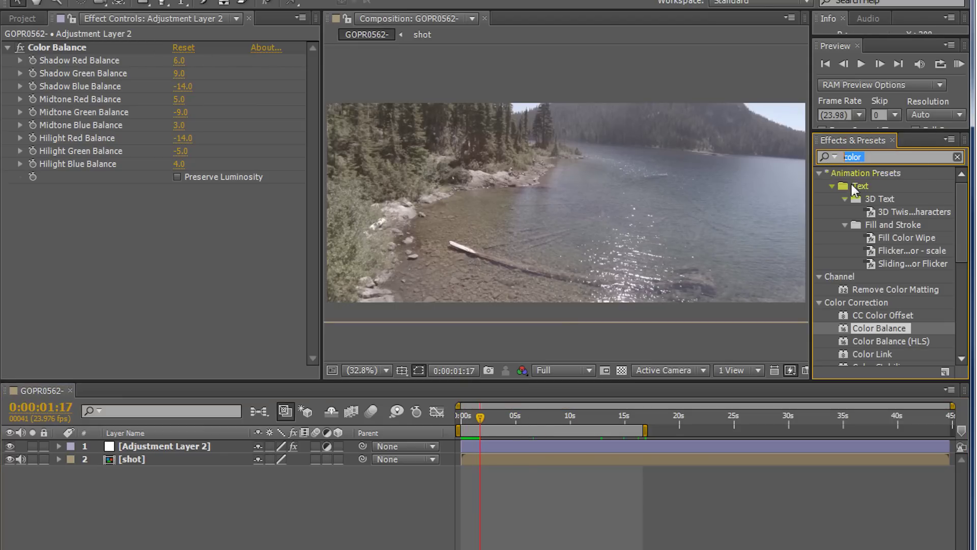
pyautogui.write('curves')
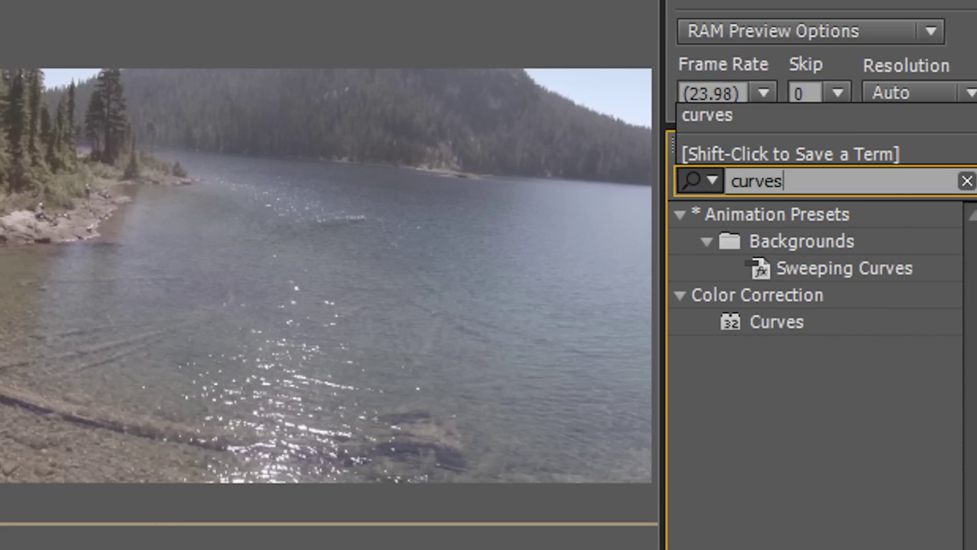
pyautogui.click(458, 322)
pyautogui.moveTo(860, 226); pyautogui.dragTo(131, 257)
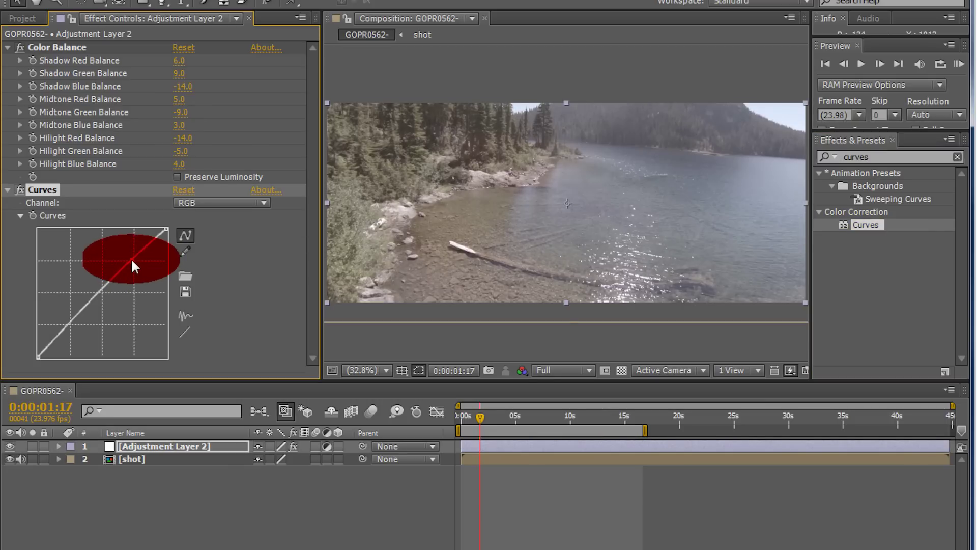
pyautogui.moveTo(63, 329); pyautogui.dragTo(66, 336)
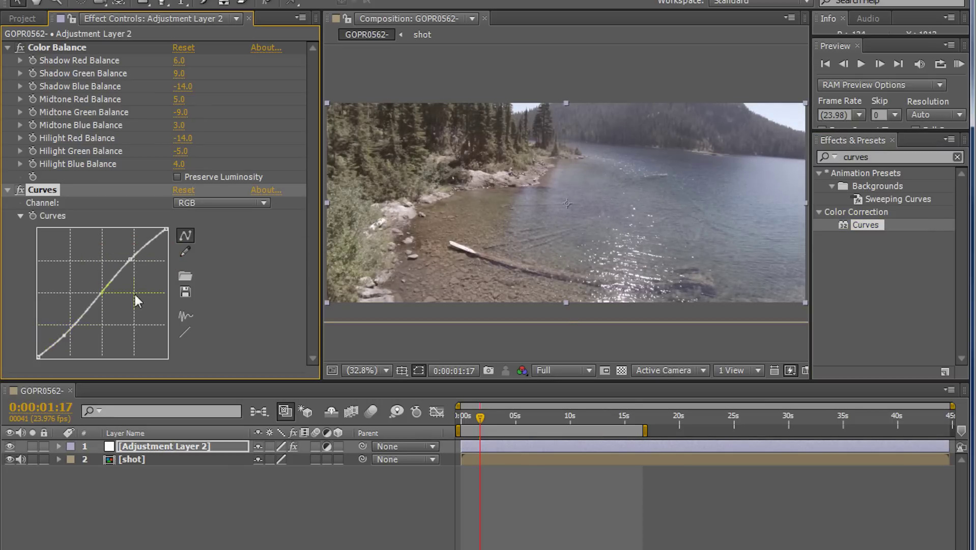
# Set the preview resolution to Half and return to the clip's first frame
pyautogui.click(563, 370)
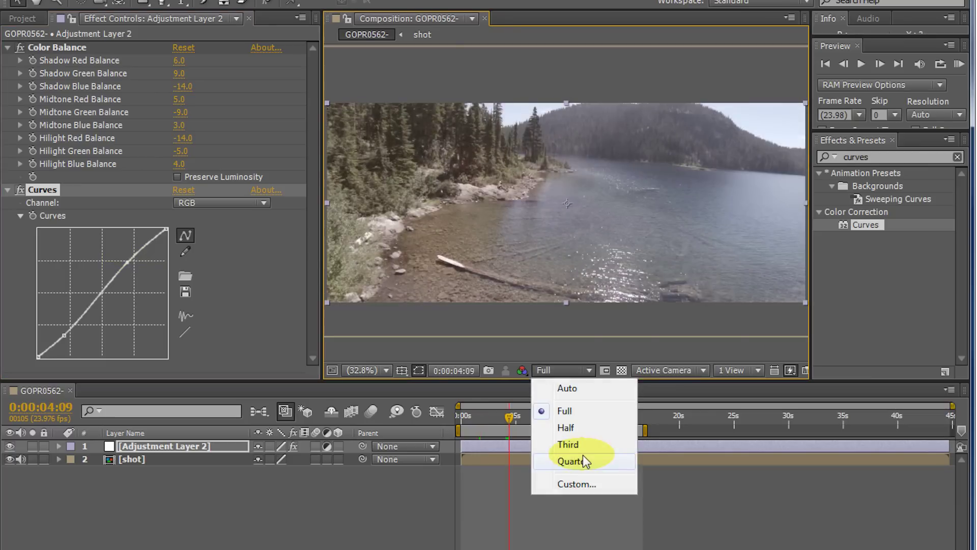
pyautogui.click(584, 457)
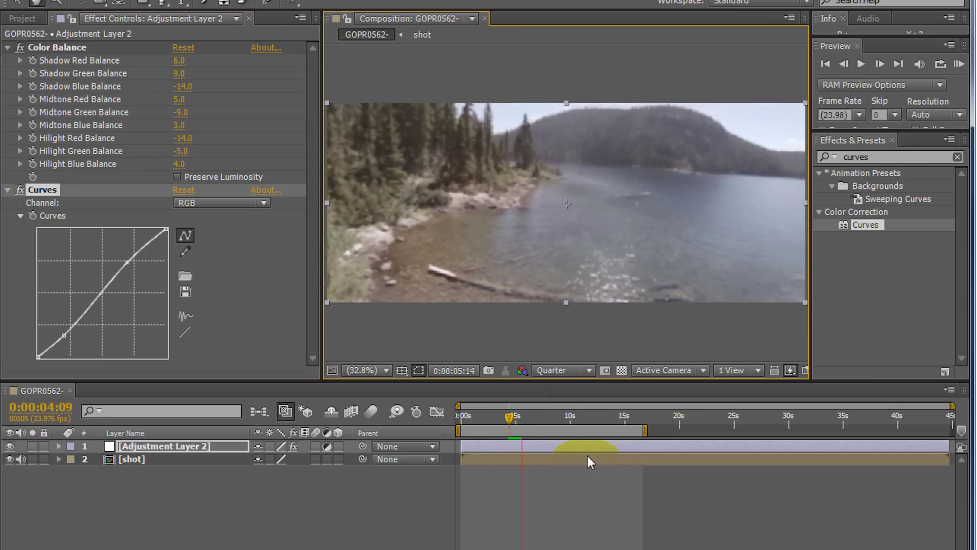
pyautogui.click(570, 371)
pyautogui.click(586, 426)
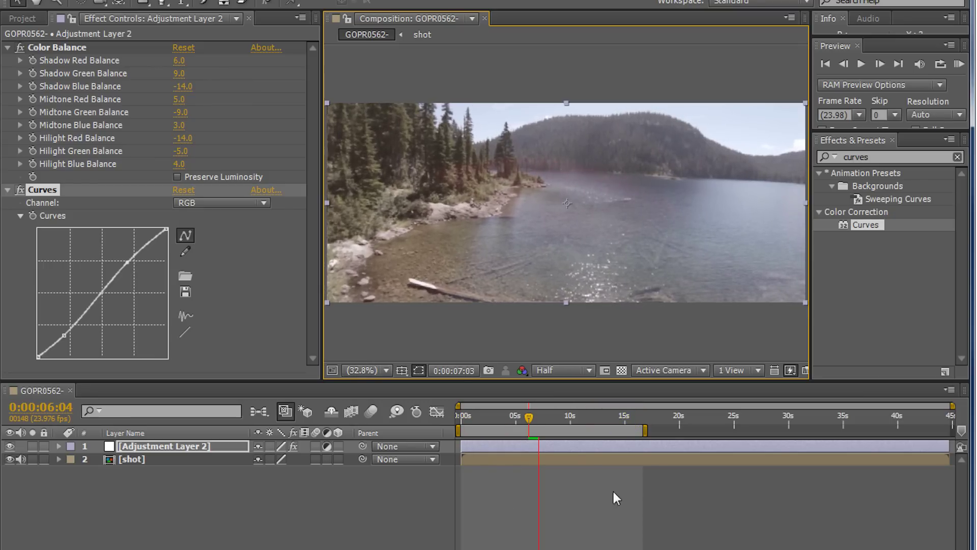
pyautogui.moveTo(535, 418); pyautogui.dragTo(447, 418)
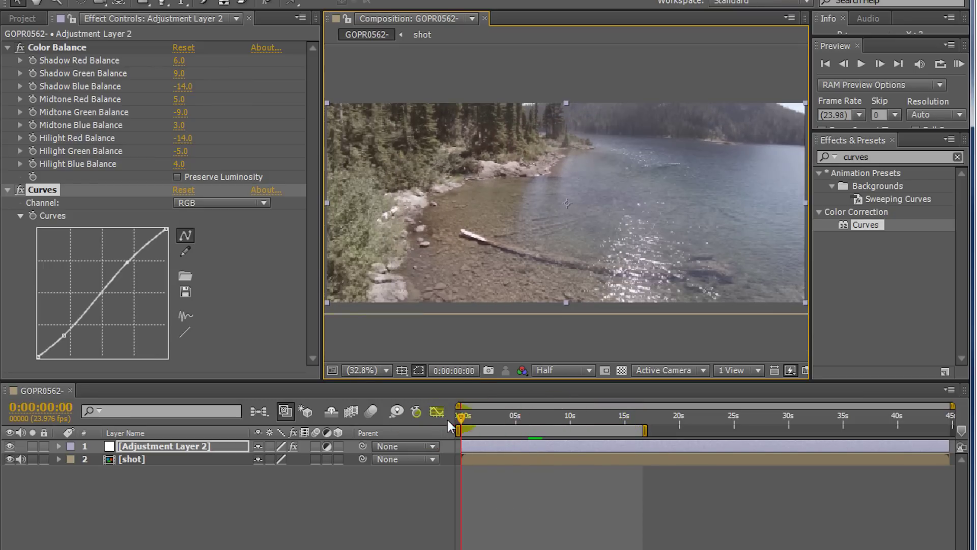
# Deselect the layer, save the project, and check the graded frames around 14–15 seconds
pyautogui.click(373, 527)
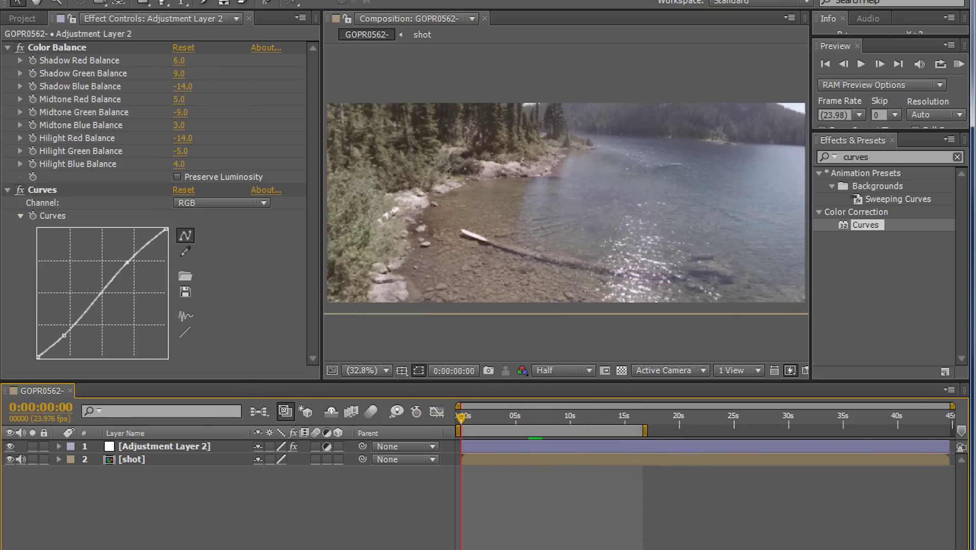
pyautogui.click(13, 1)
pyautogui.click(43, 122)
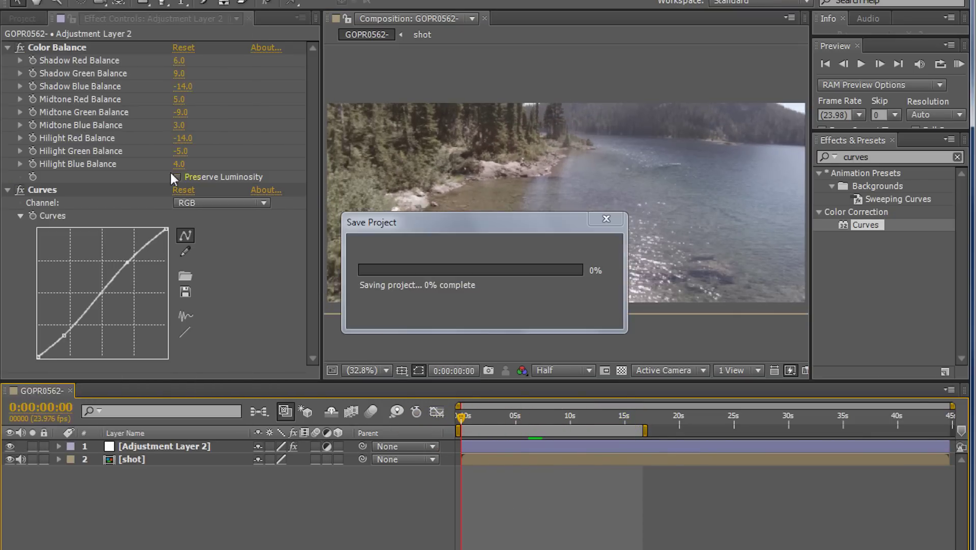
pyautogui.click(622, 418)
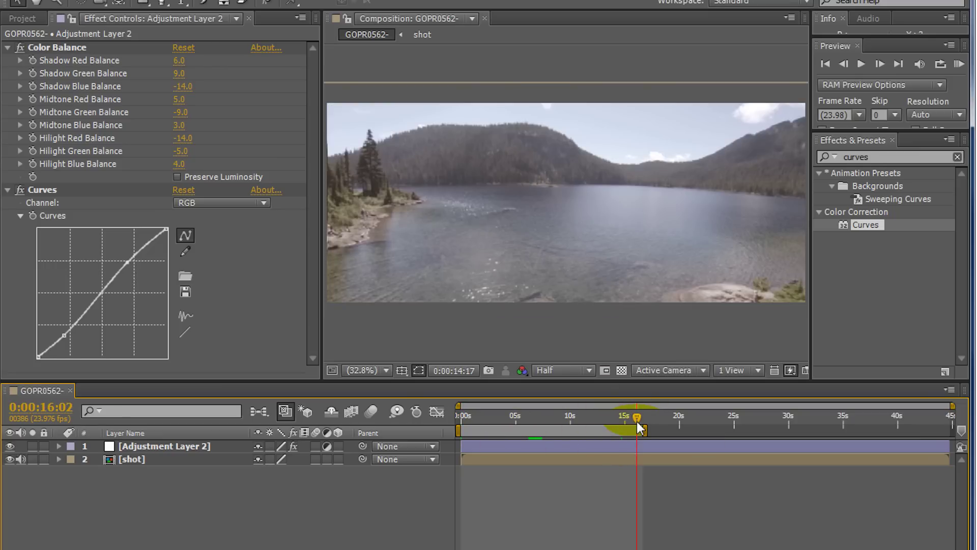
pyautogui.moveTo(638, 422); pyautogui.dragTo(632, 423)
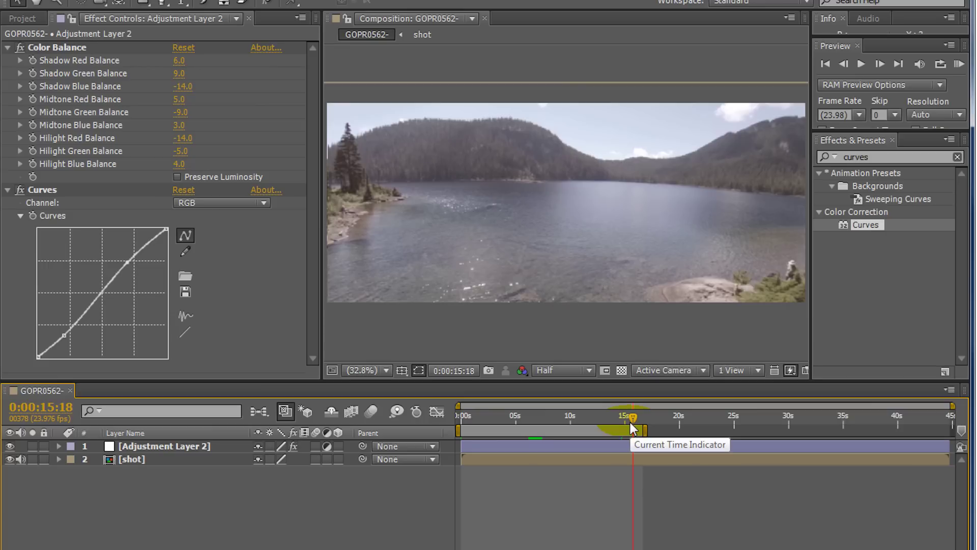